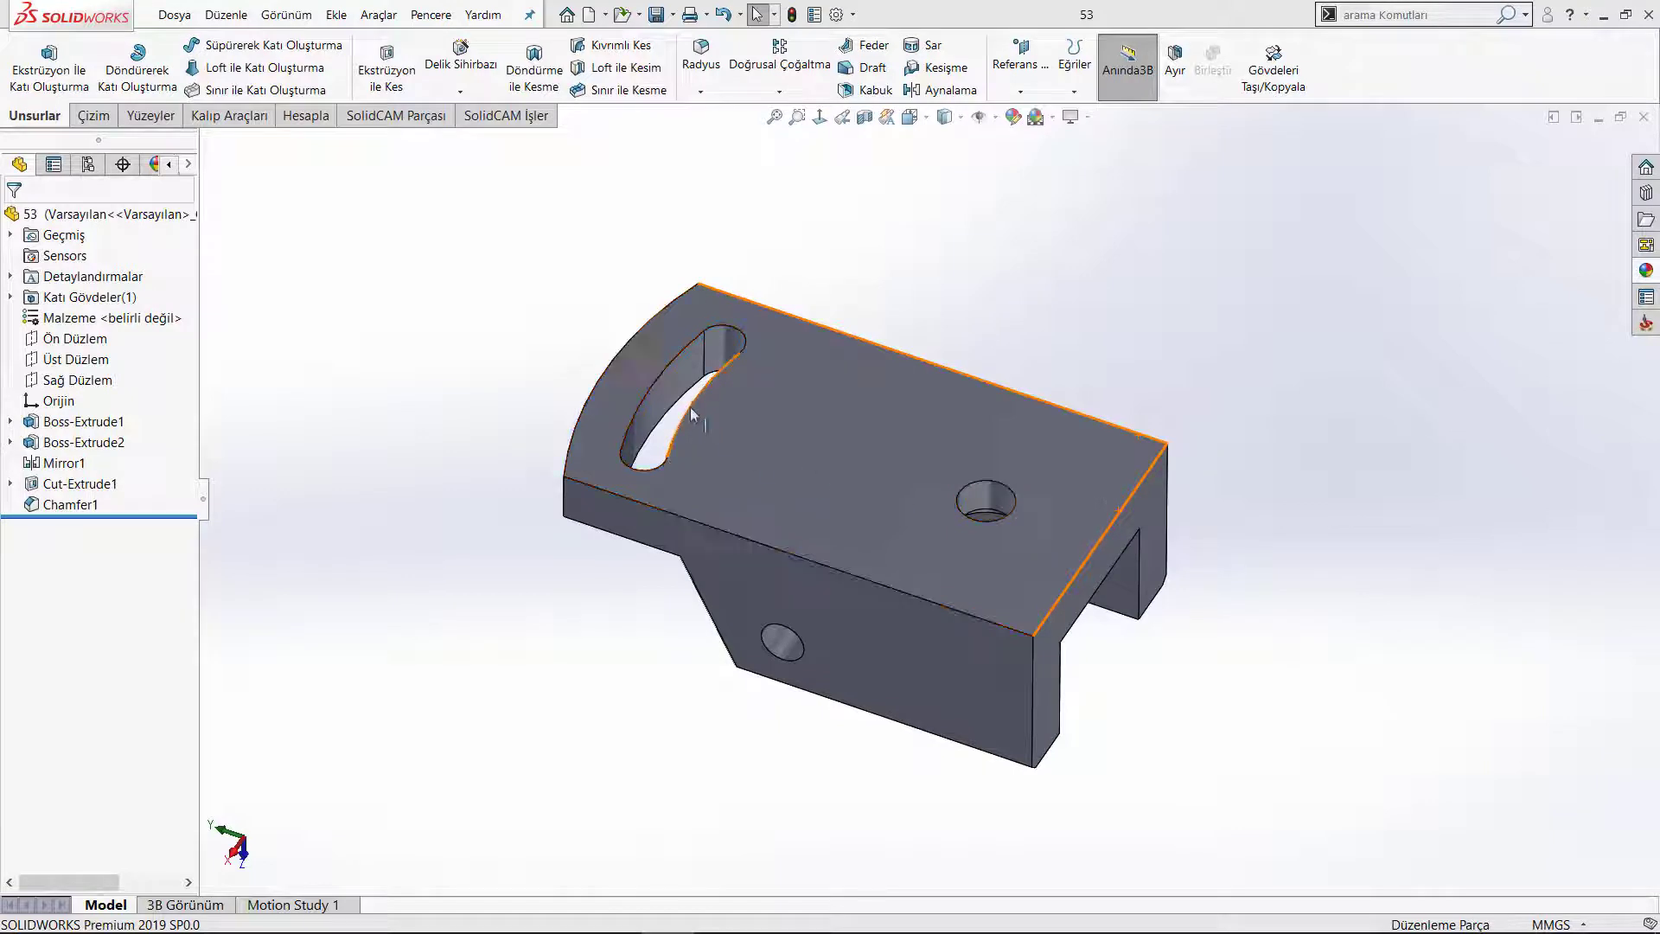
# Delete the Ø15 hole circle from Sketch1 and rebuild the bracket without it
pyautogui.scroll(-2, 982, 389)
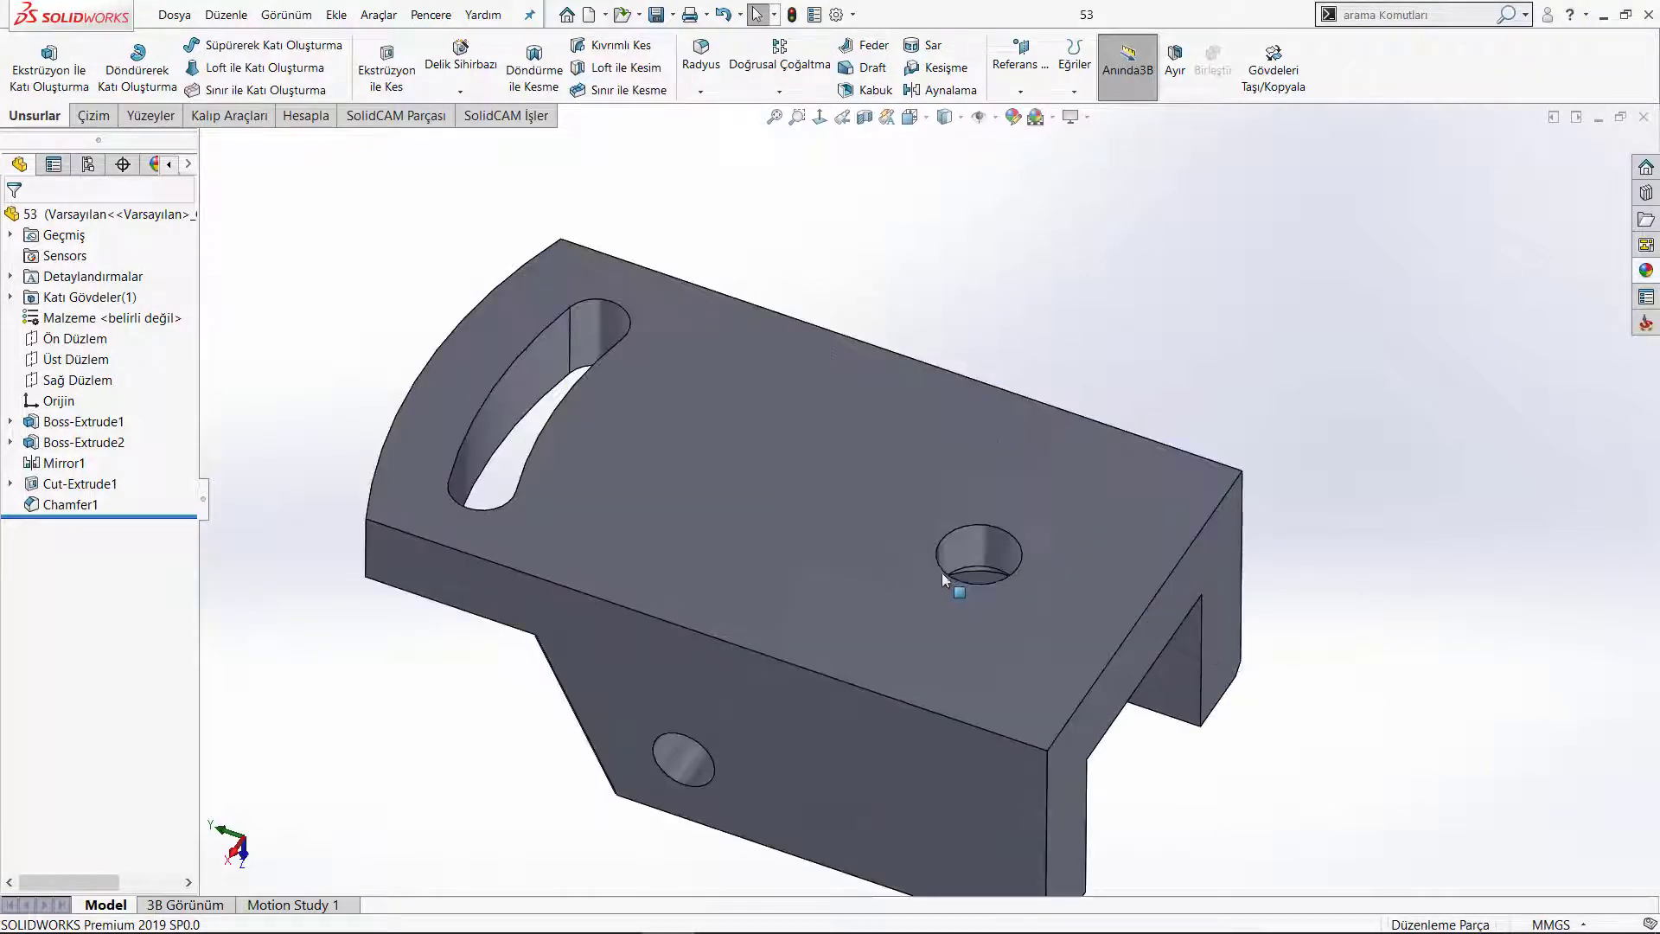
pyautogui.click(982, 546)
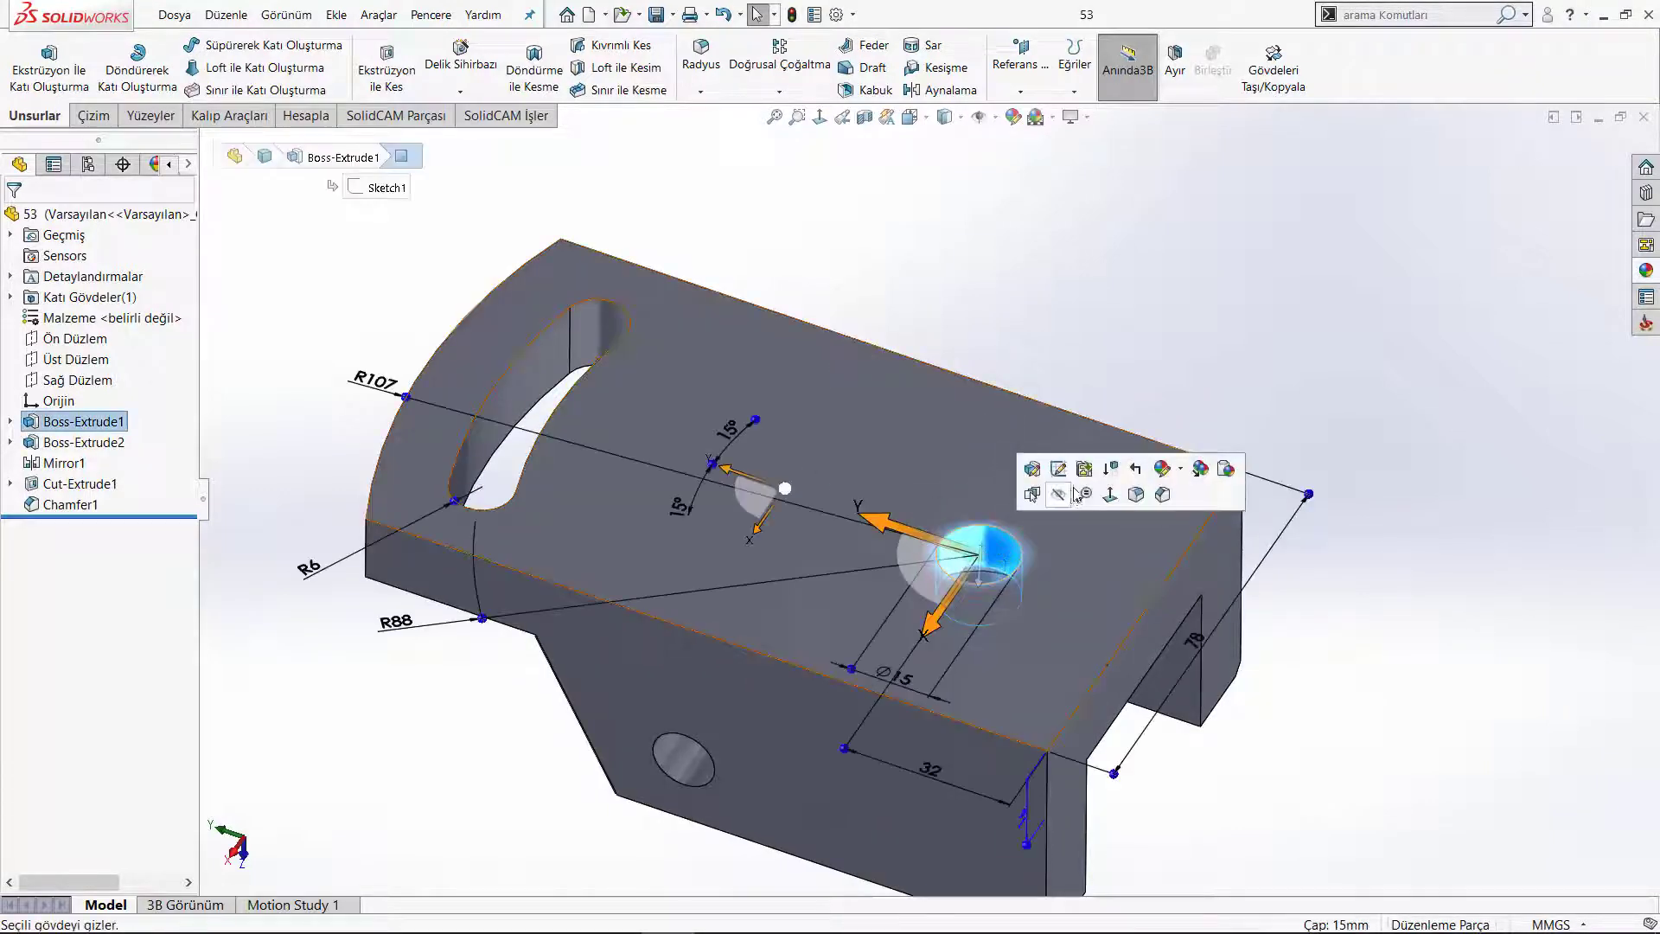
pyautogui.click(1061, 465)
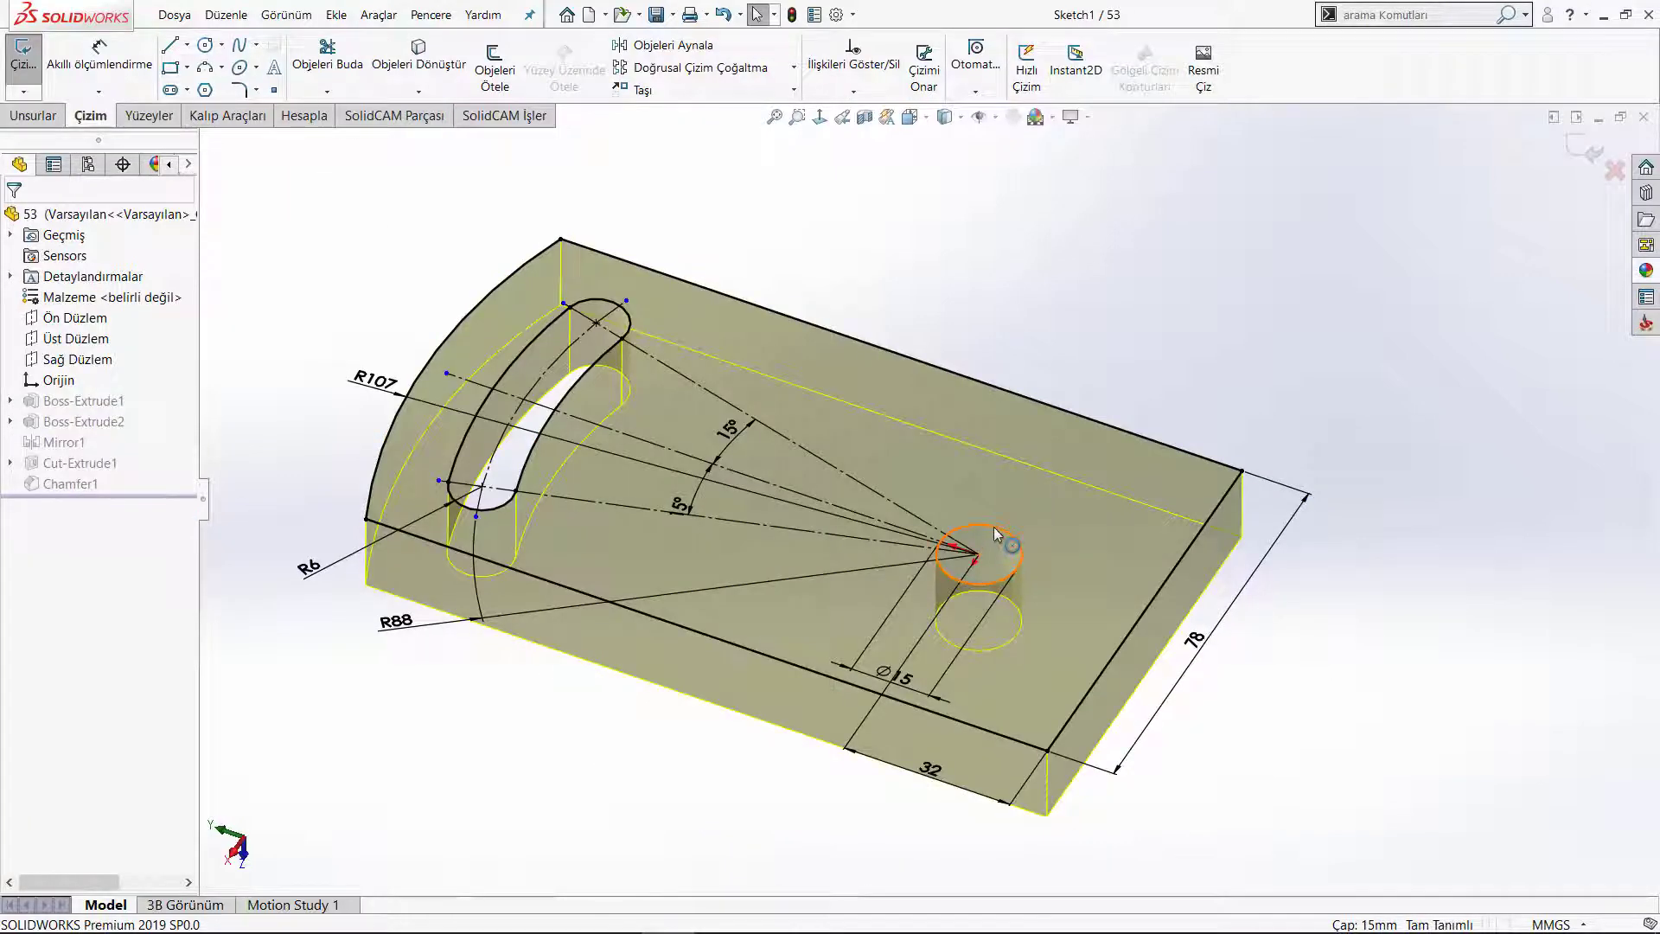
pyautogui.click(993, 526)
pyautogui.click(1227, 279)
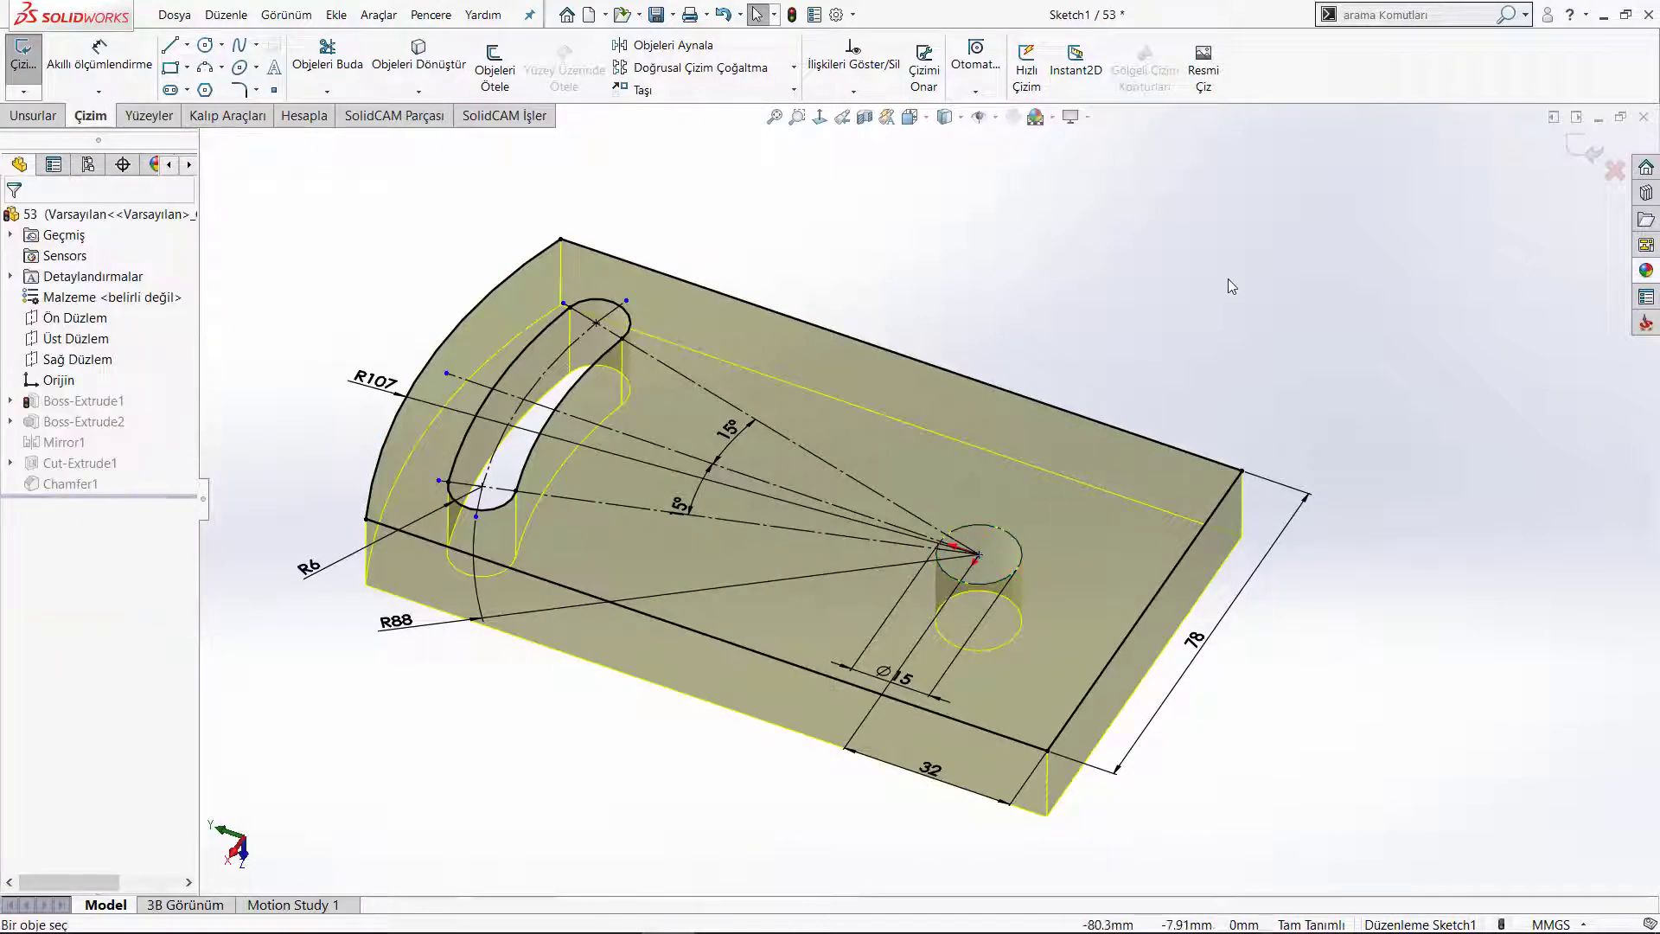
pyautogui.click(1582, 148)
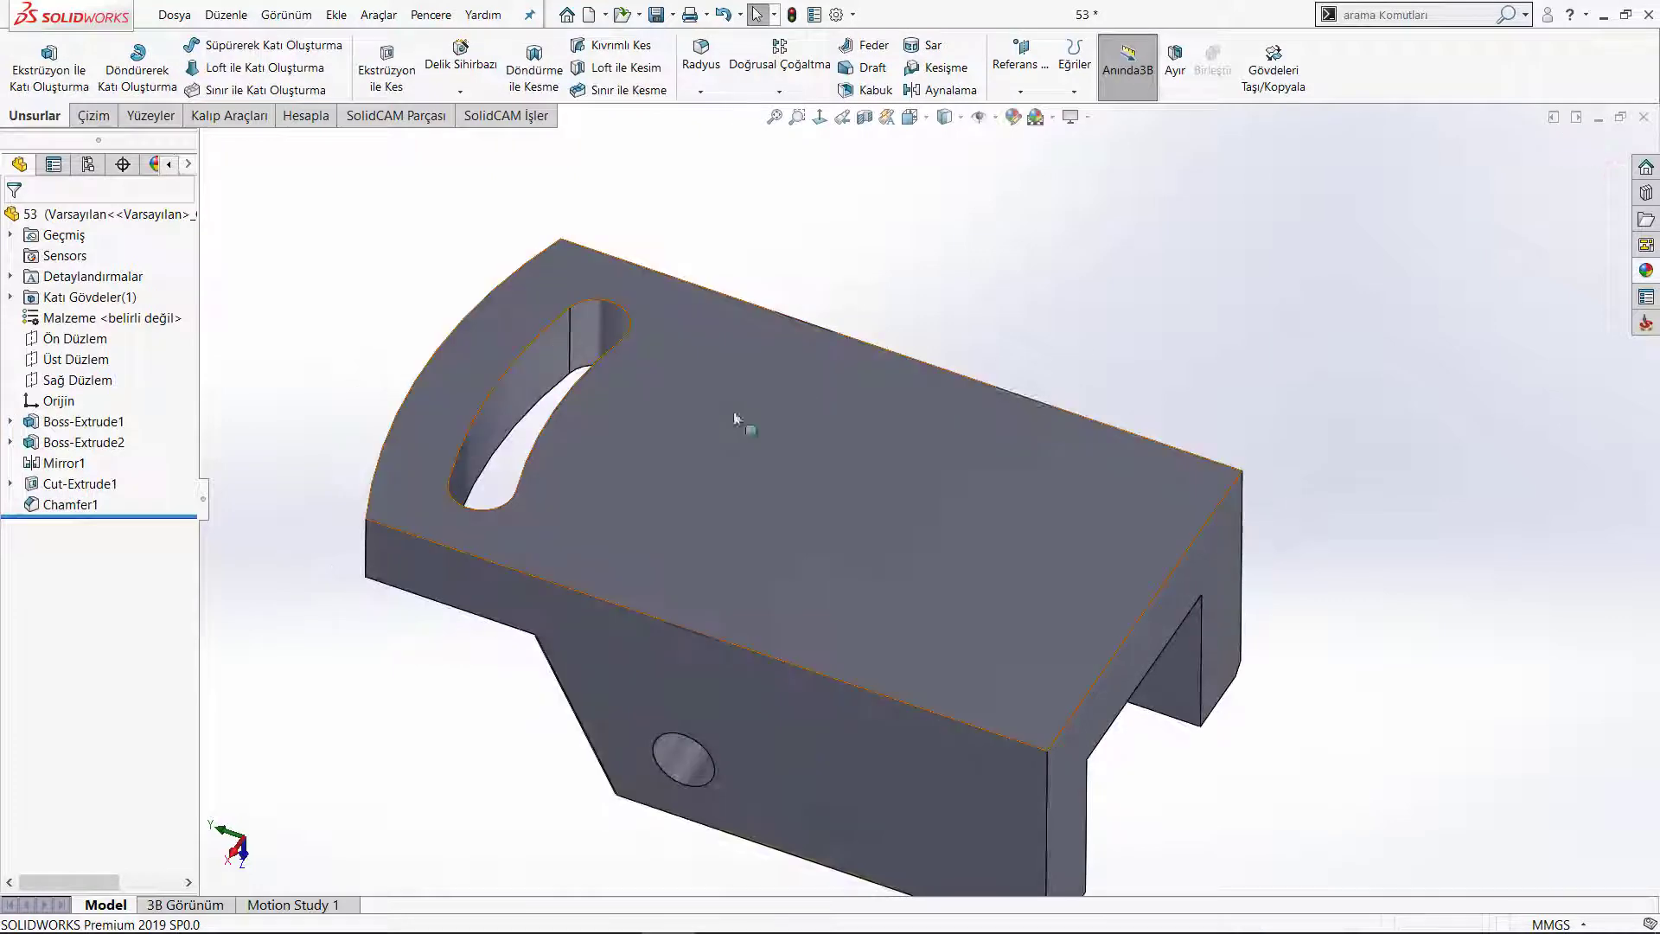
pyautogui.scroll(2, 922, 370)
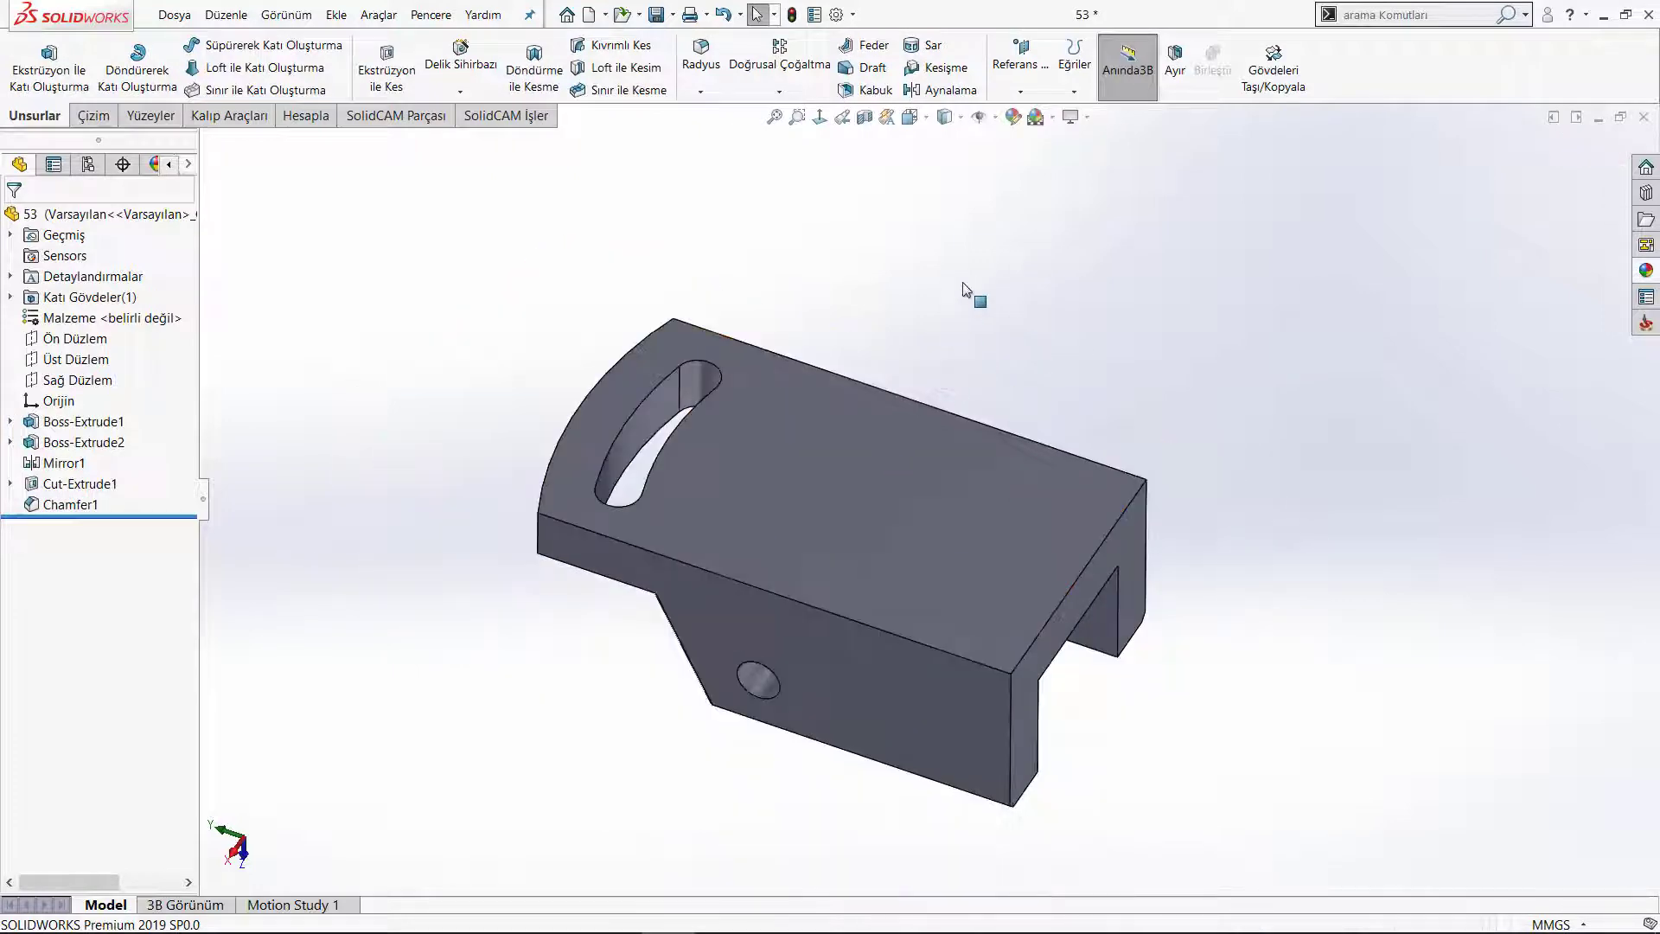
# Sketch a Ø10 circle near the bottom-left corner of the bracket's top face
pyautogui.click(982, 572)
pyautogui.click(1049, 535)
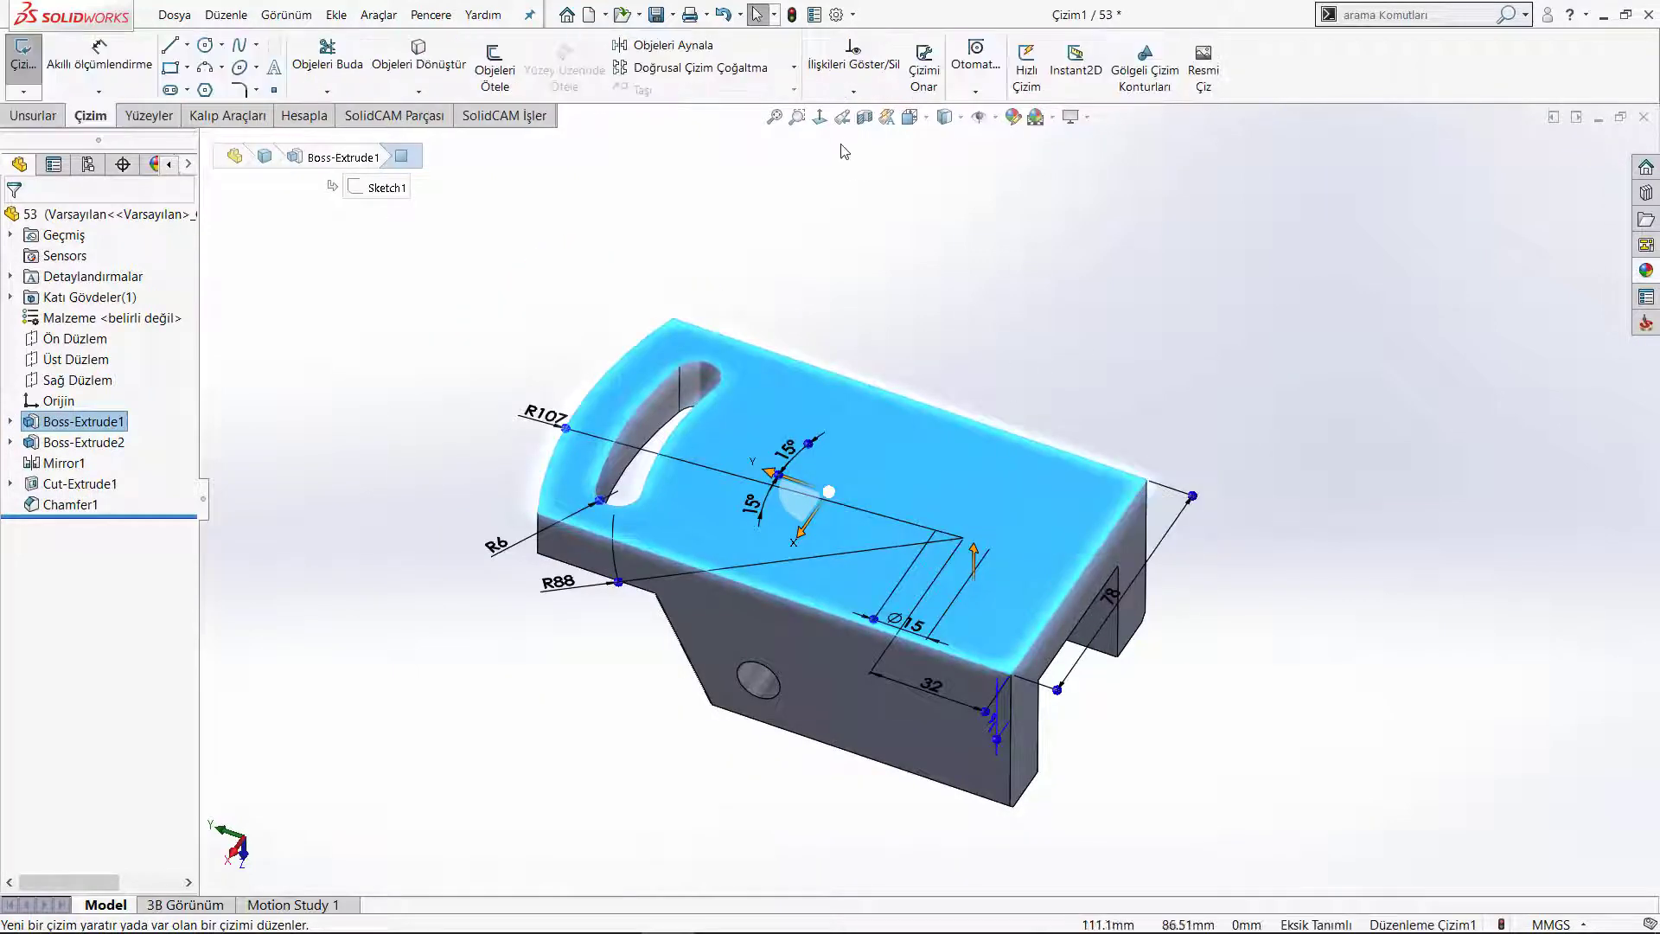
pyautogui.press('c')
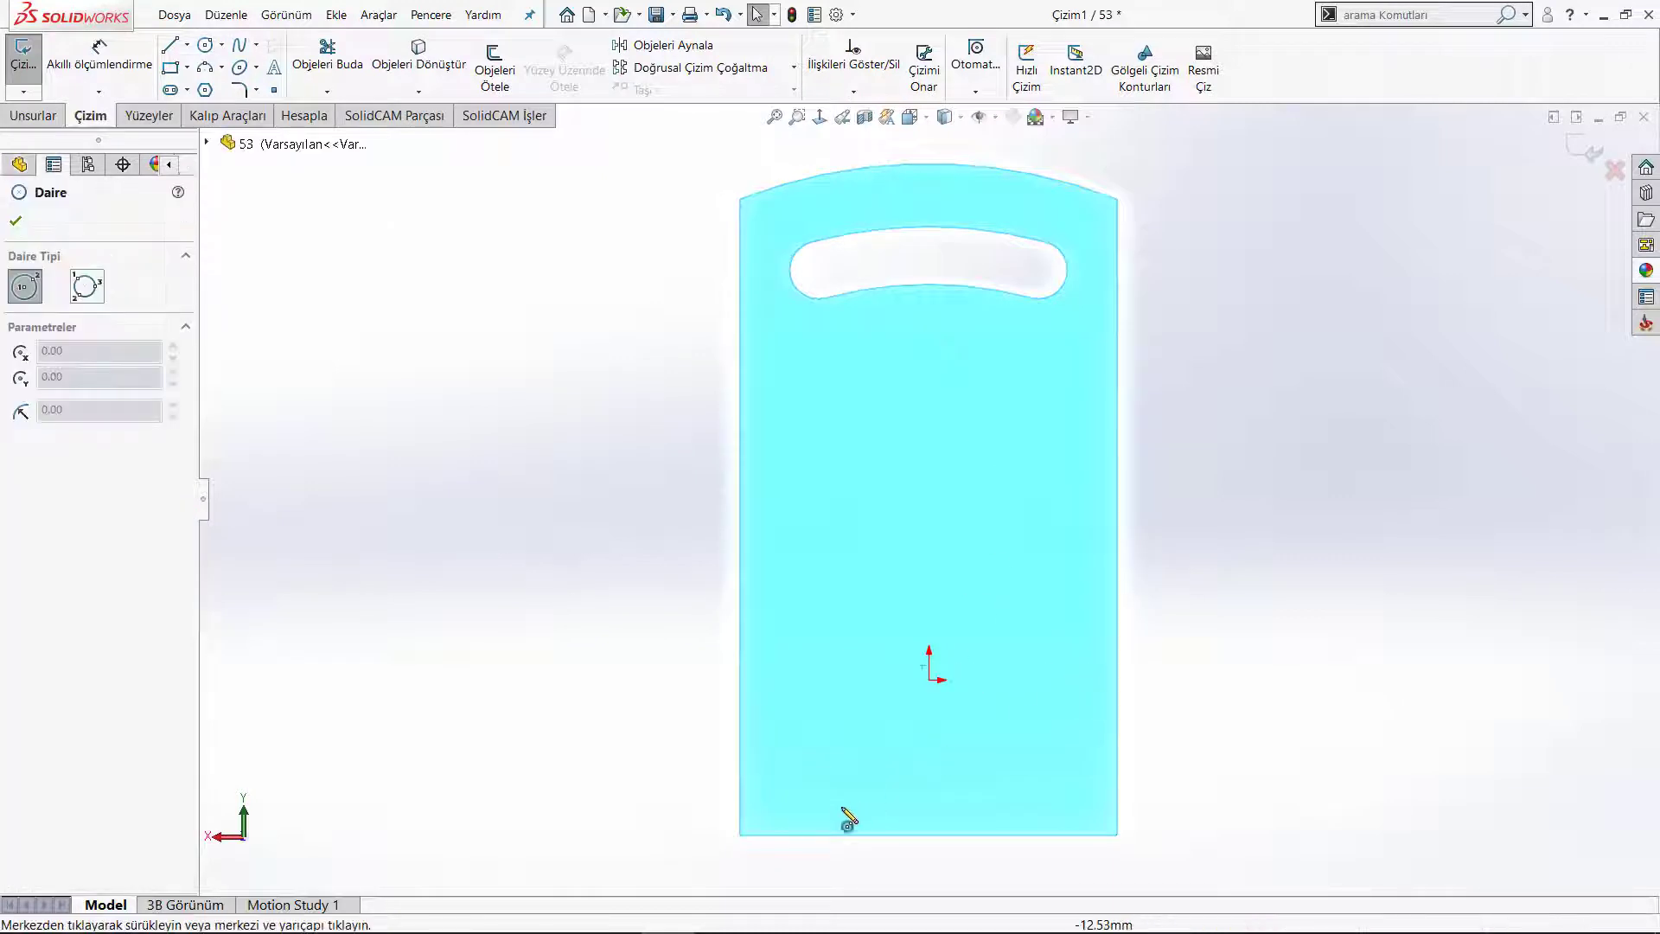
pyautogui.click(768, 809)
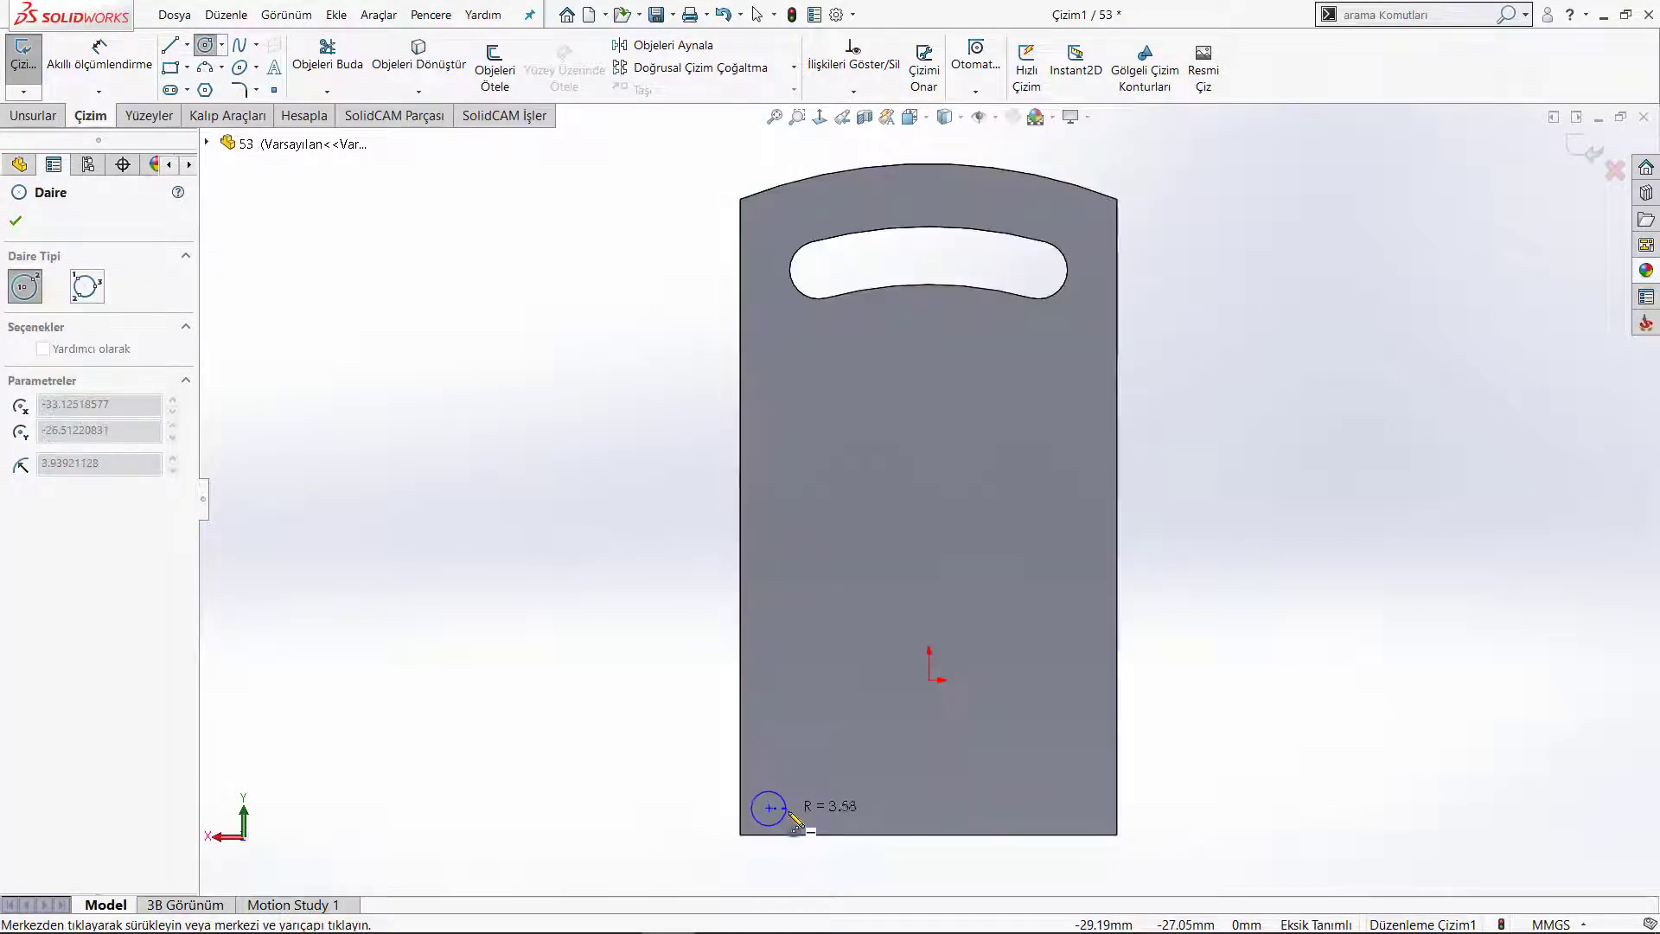
pyautogui.press('d')
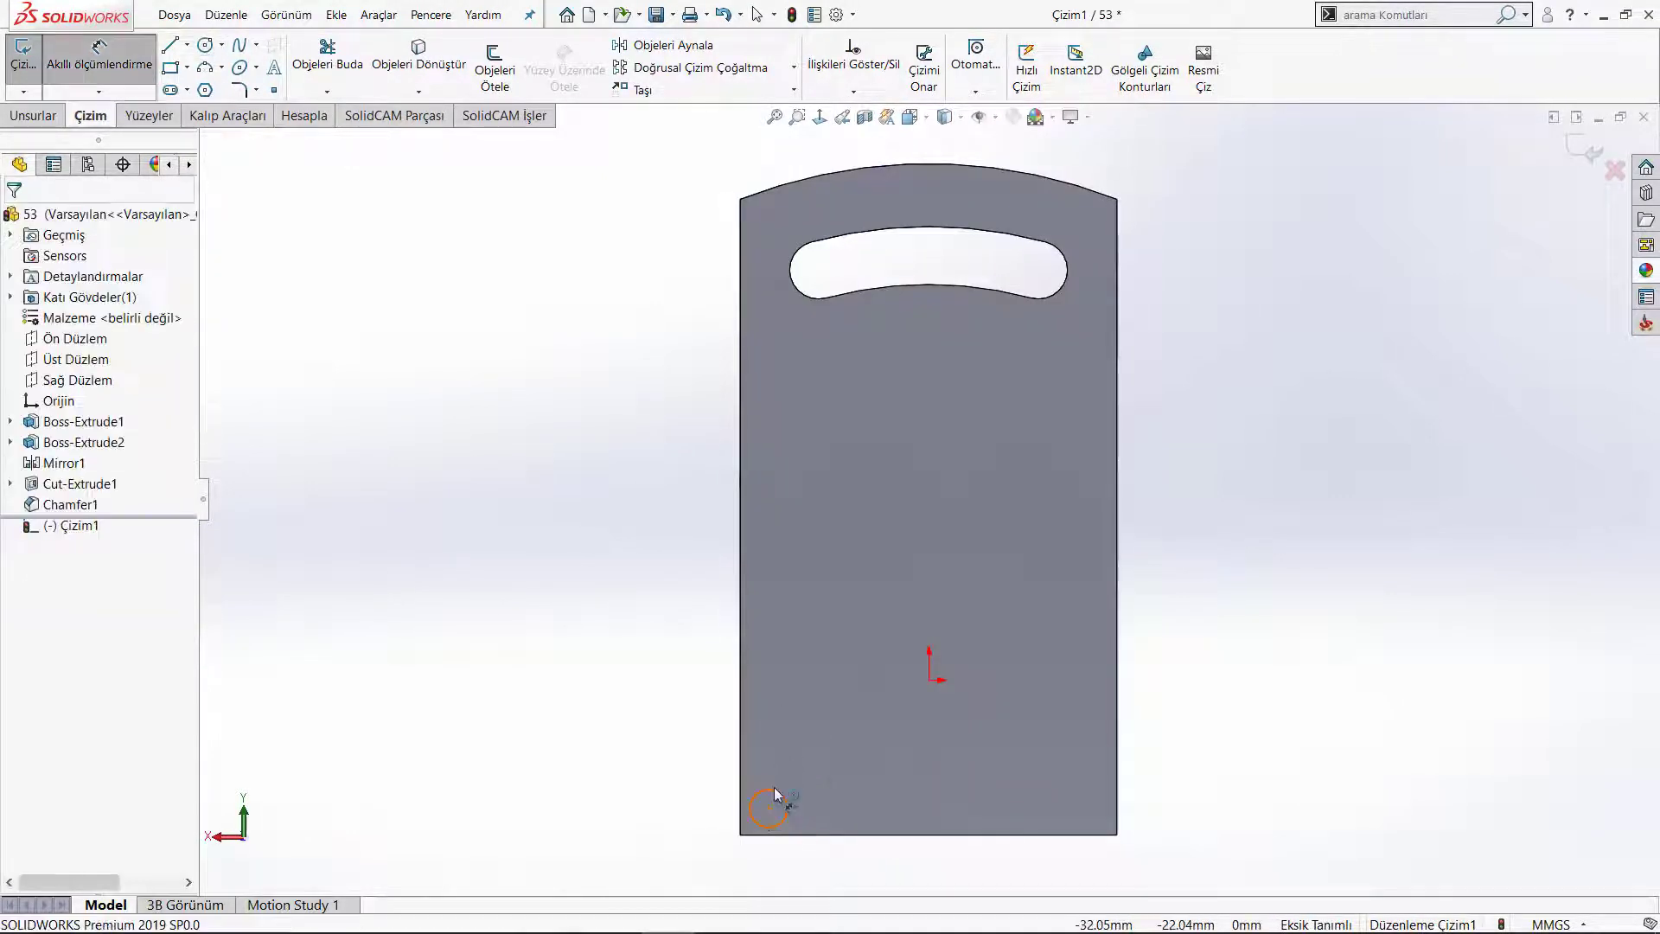
pyautogui.click(775, 790)
pyautogui.click(652, 722)
pyautogui.write('10')
pyautogui.press('Return')
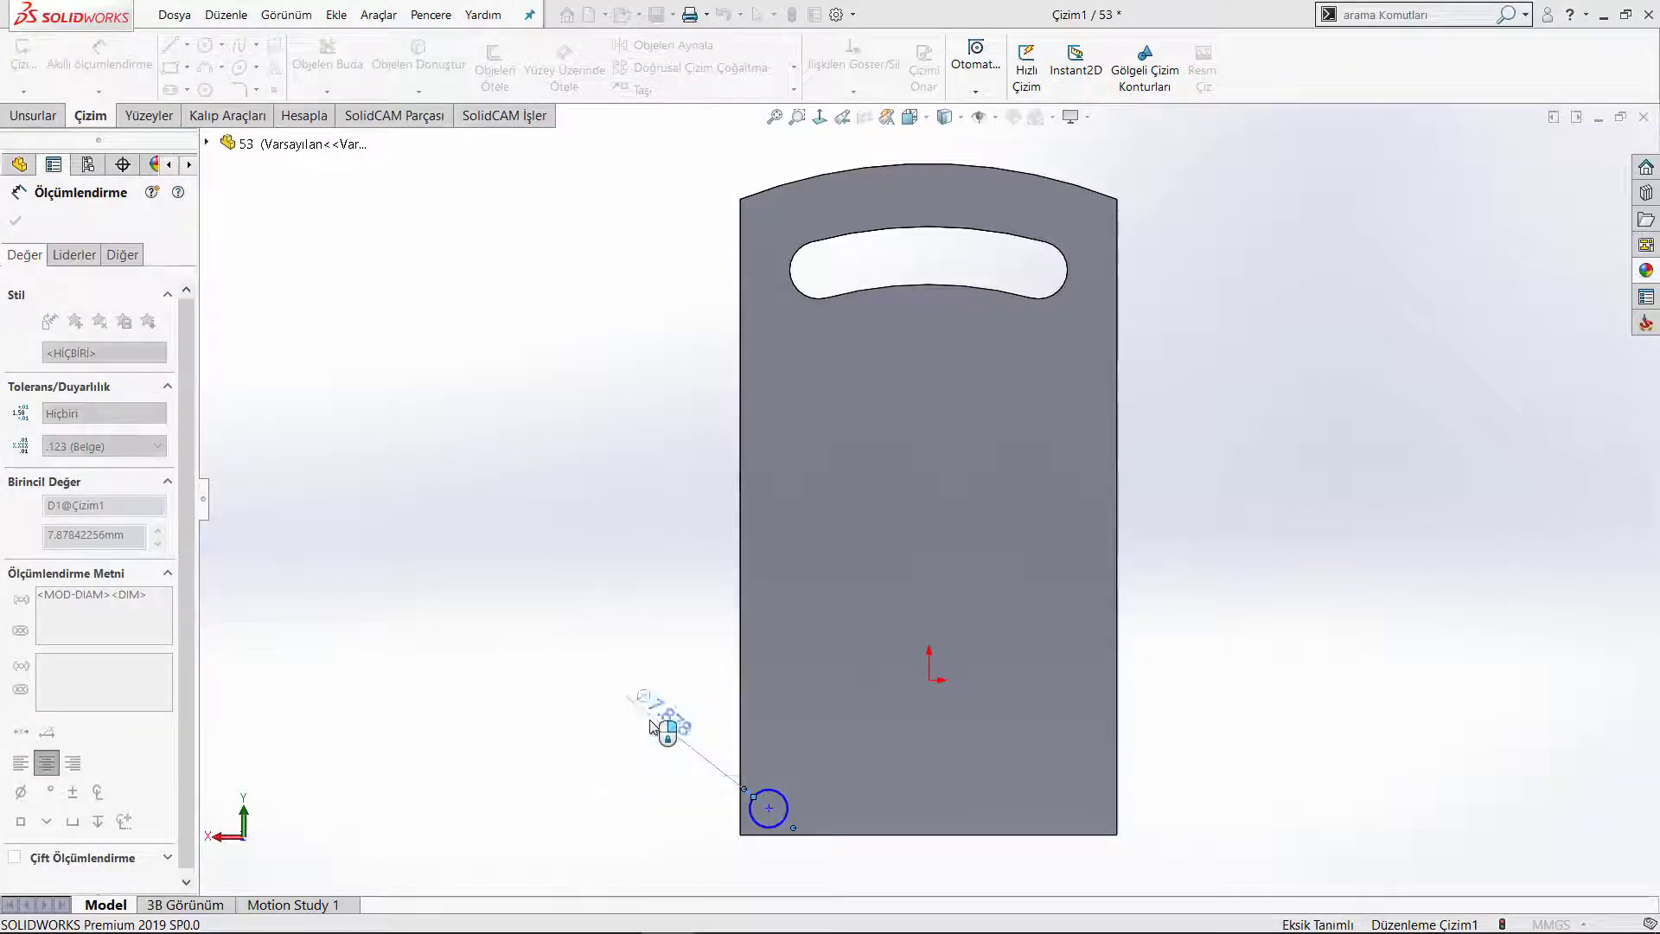
pyautogui.press('Escape')
# Nudge the circle slightly right and cut it 10 mm deep as Kes-Ekstrüzyon1
pyautogui.scroll(-5, 788, 796)
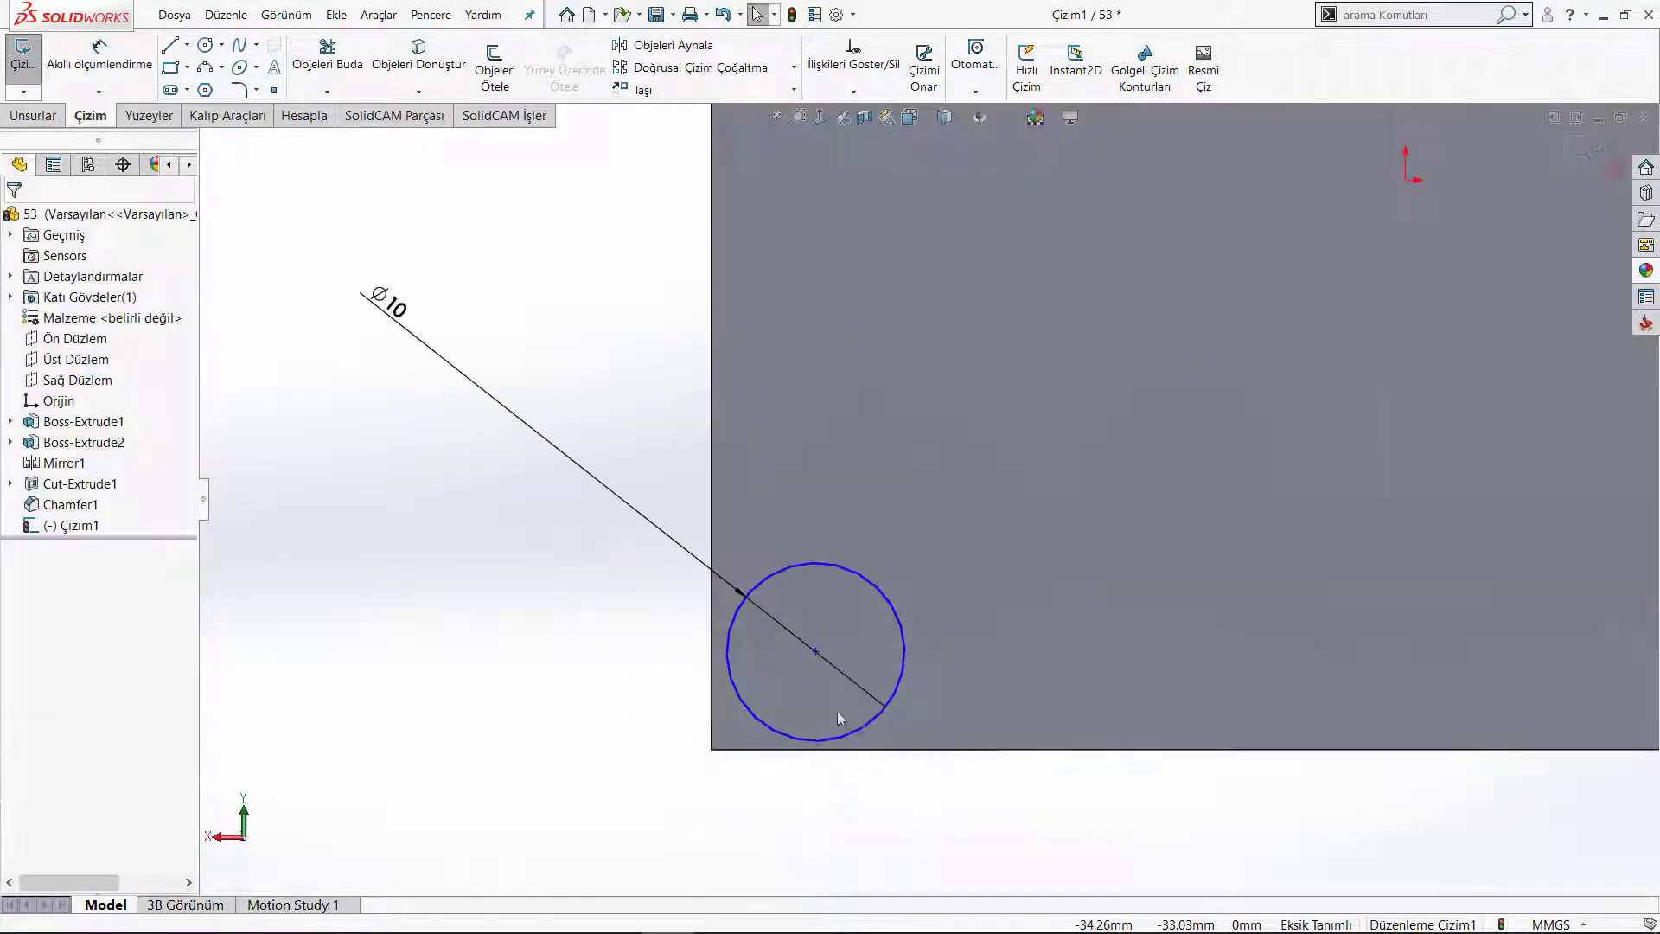
pyautogui.click(832, 628)
pyautogui.moveTo(832, 628); pyautogui.dragTo(839, 627)
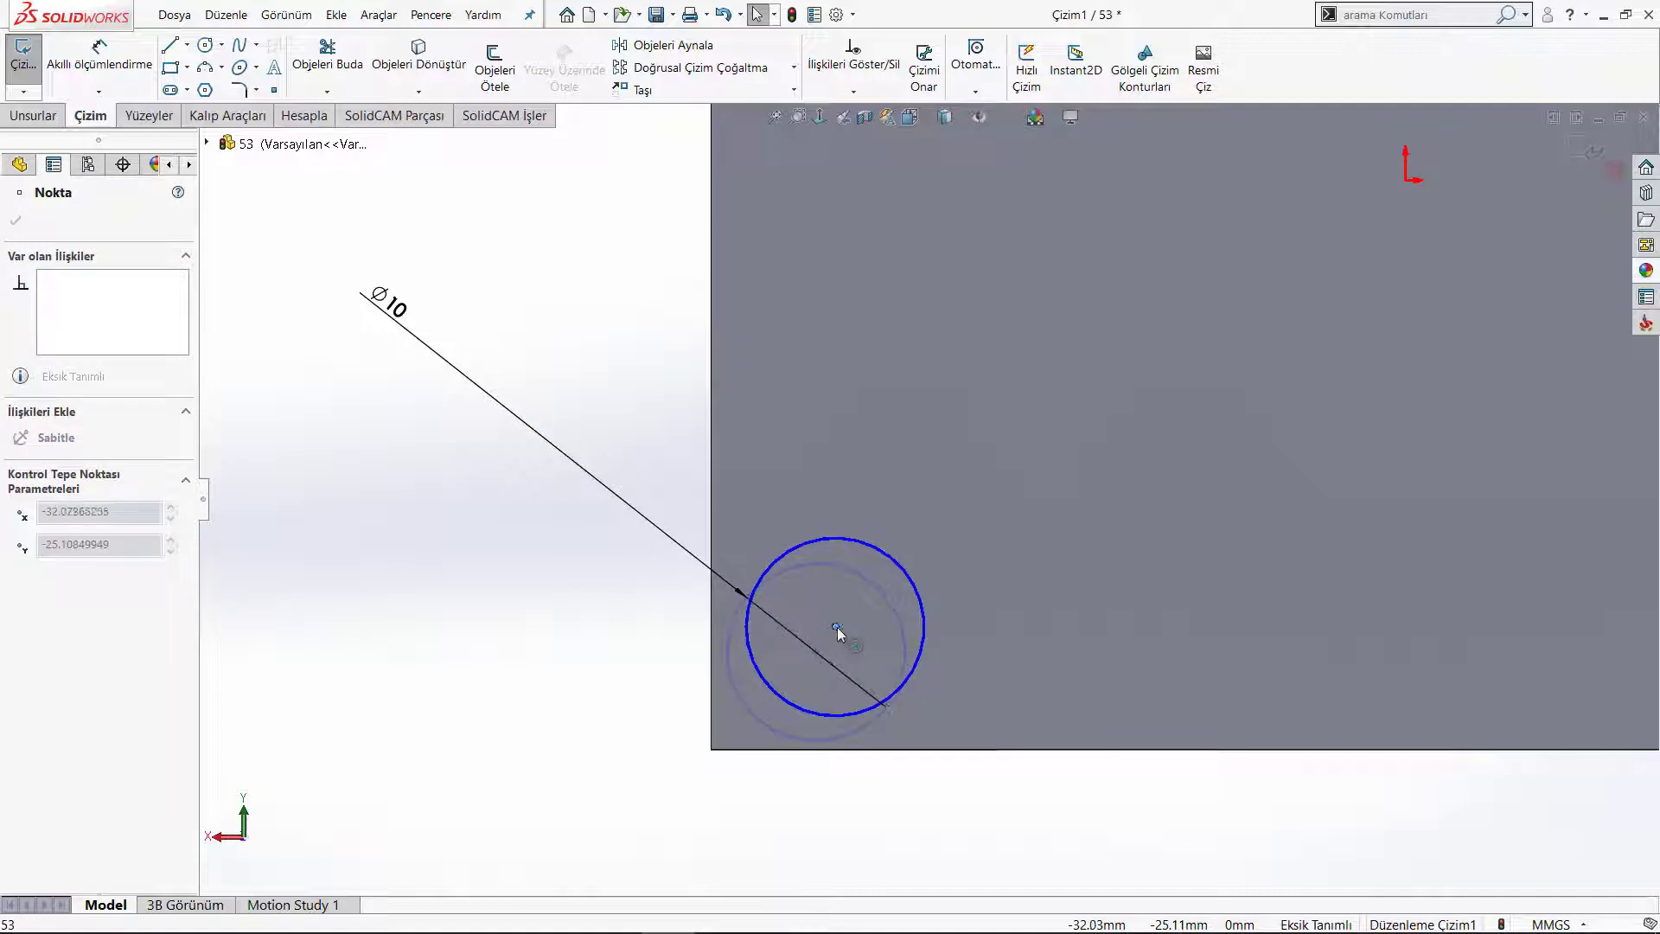
pyautogui.press('Escape')
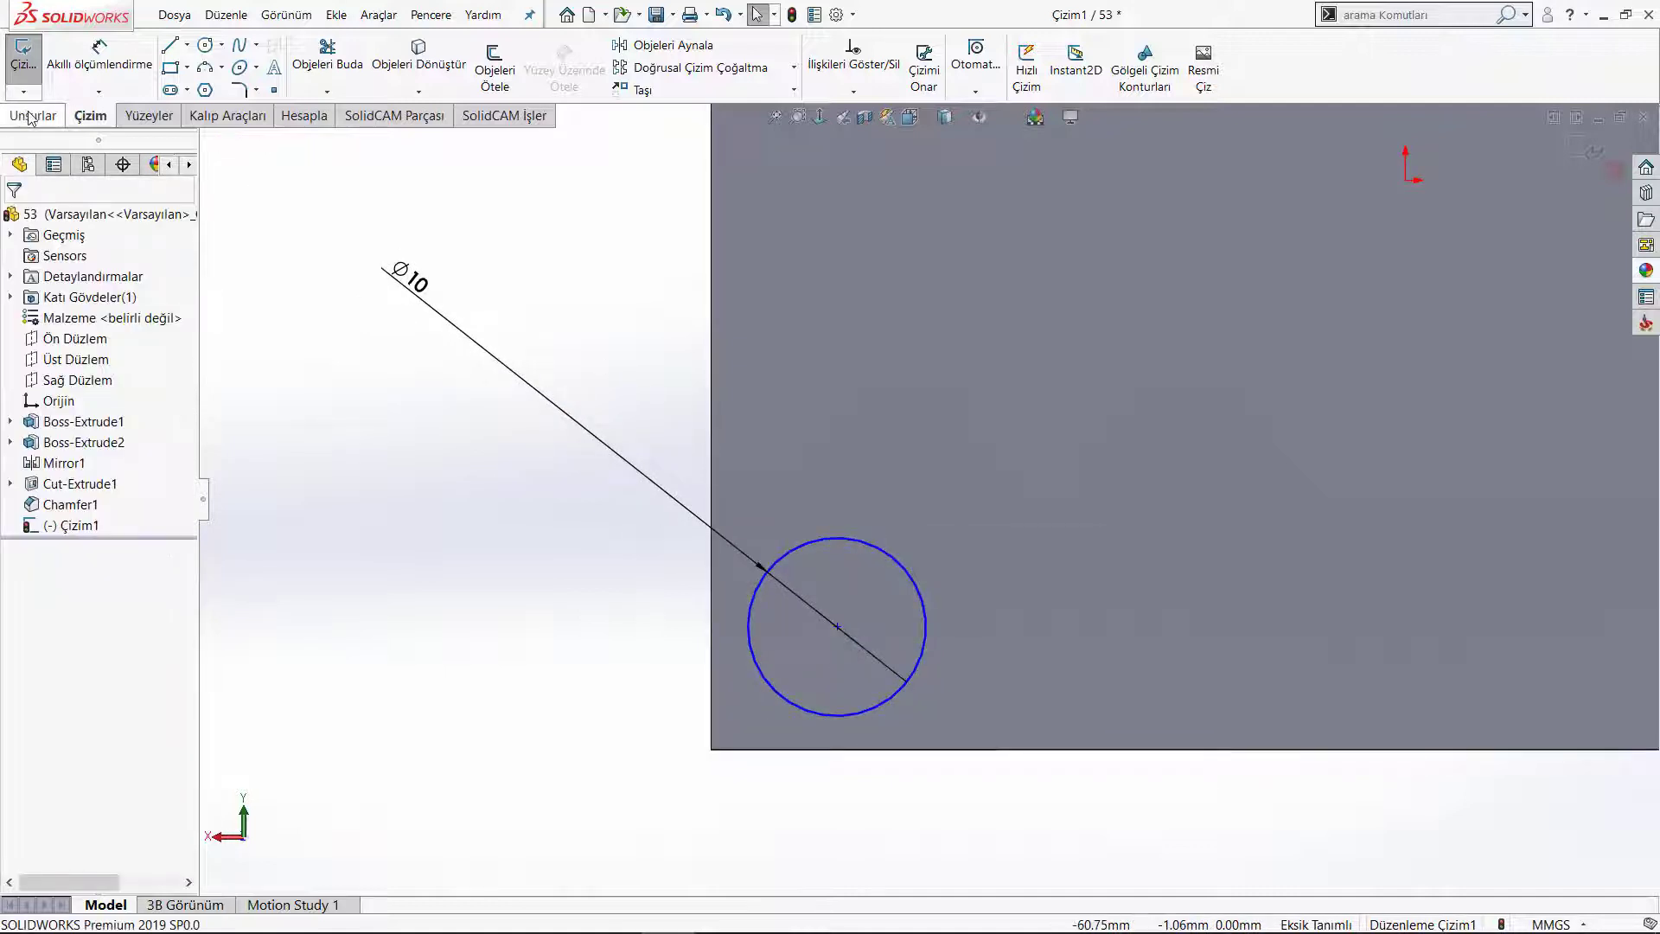
pyautogui.click(33, 115)
pyautogui.click(387, 69)
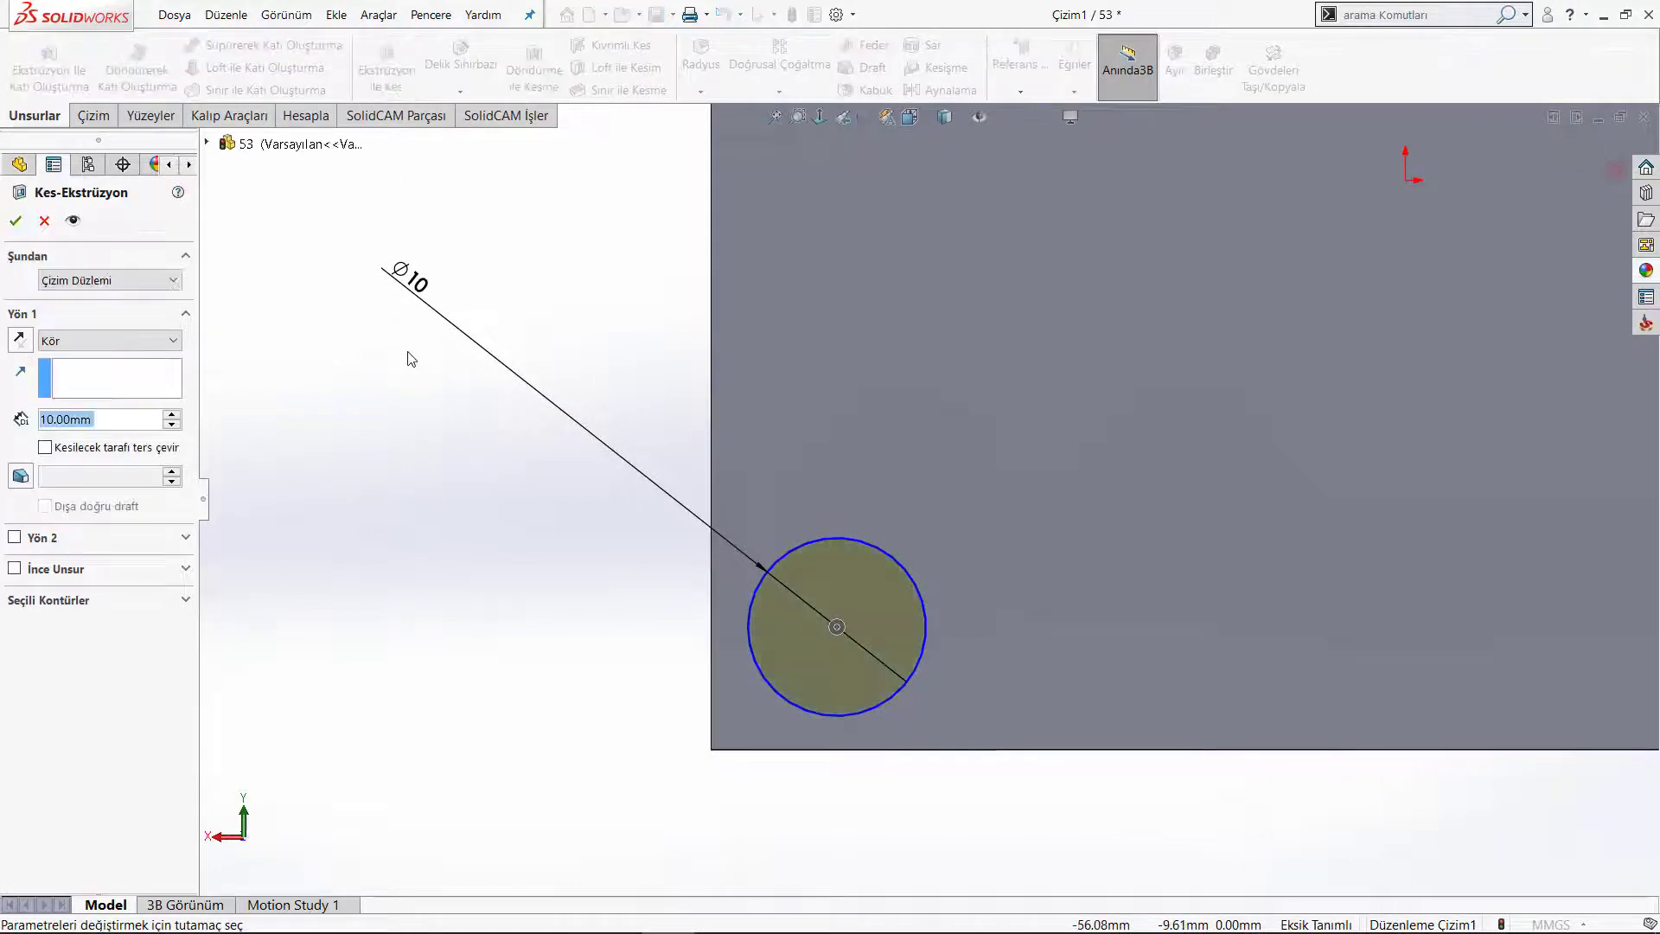
pyautogui.press('Return')
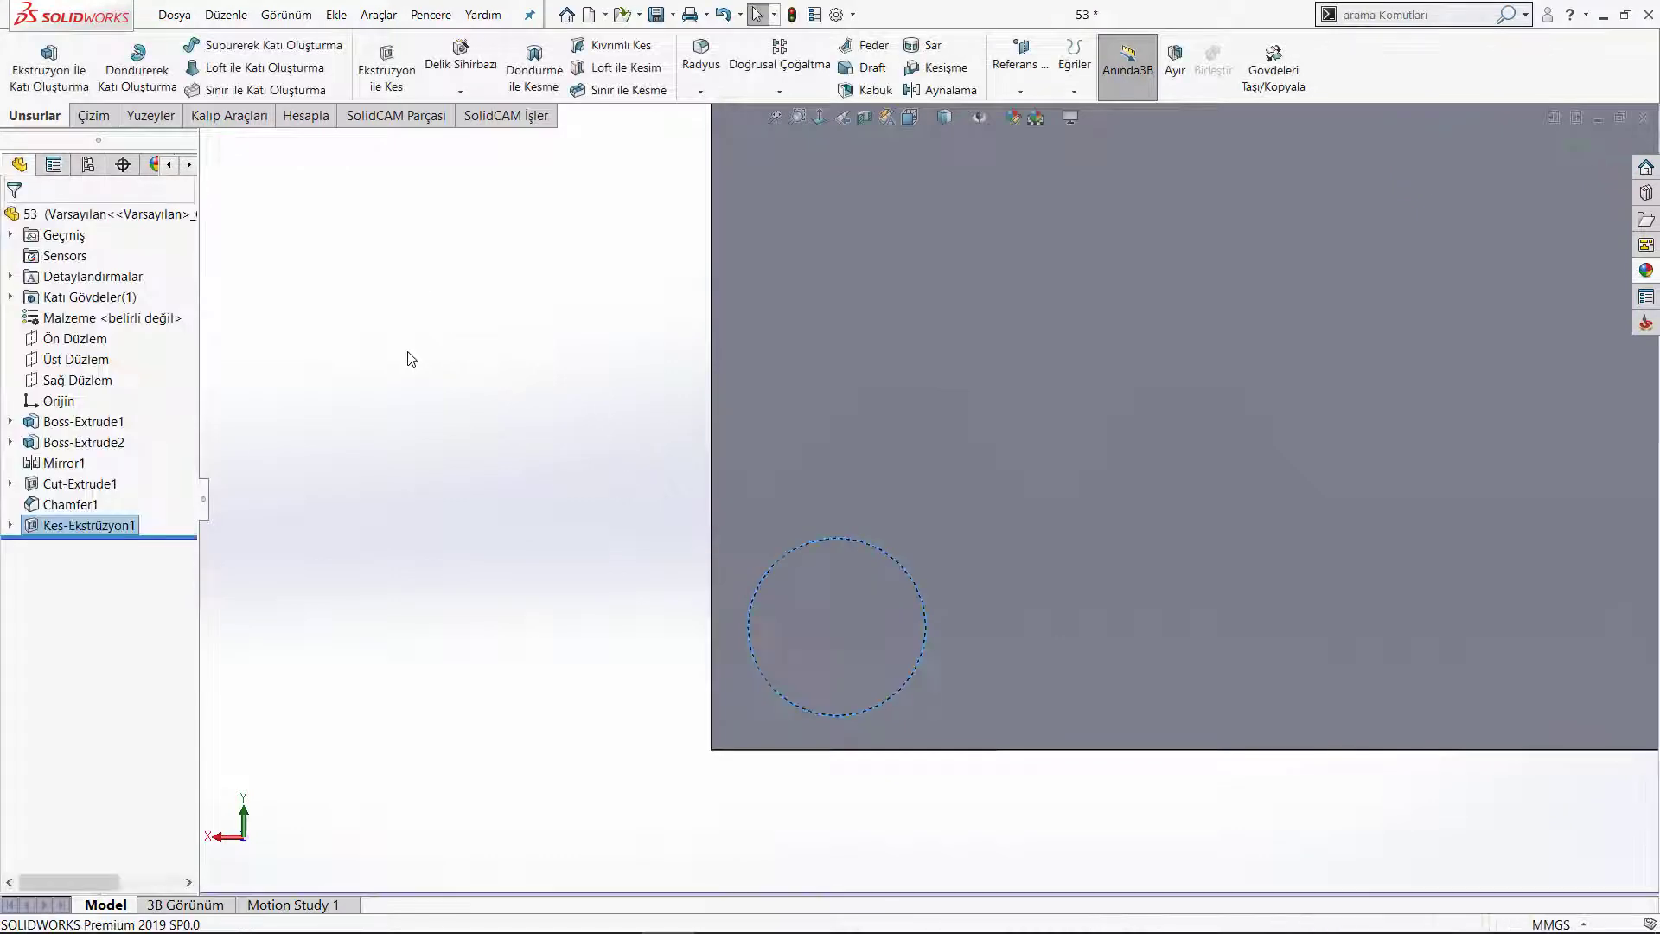
# Give the Kes-Ekstrüzyon1 hole feature the standard palette's red (255, 0, 0) appearance
pyautogui.scroll(-5, 932, 533)
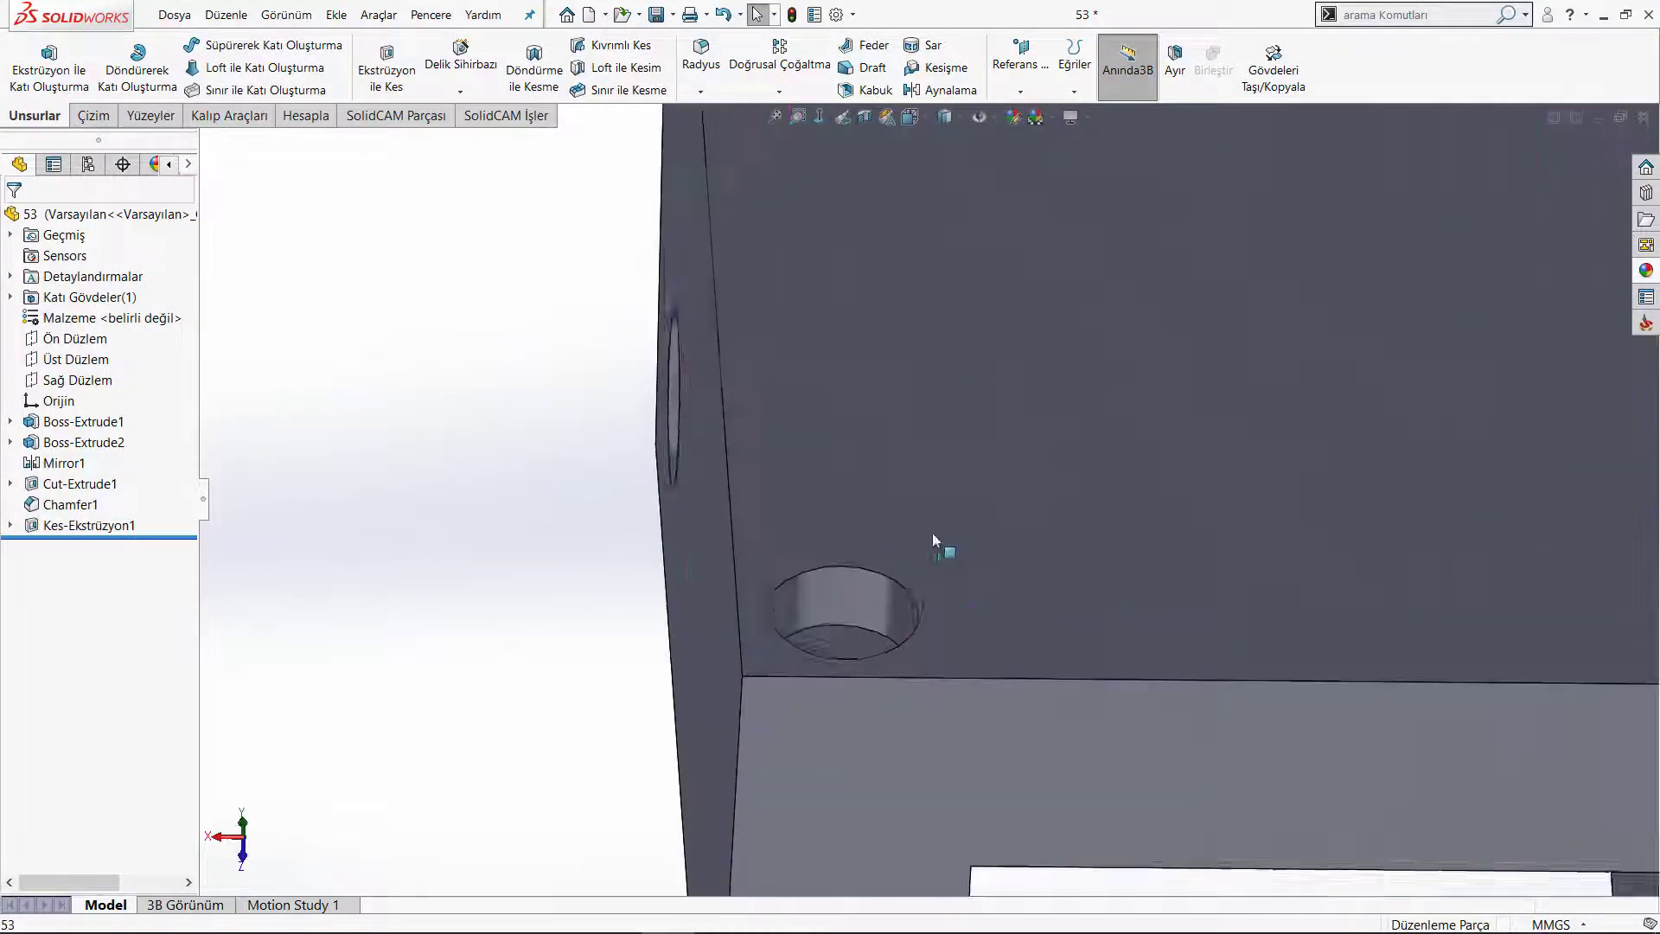
pyautogui.scroll(-3, 866, 611)
pyautogui.click(867, 612)
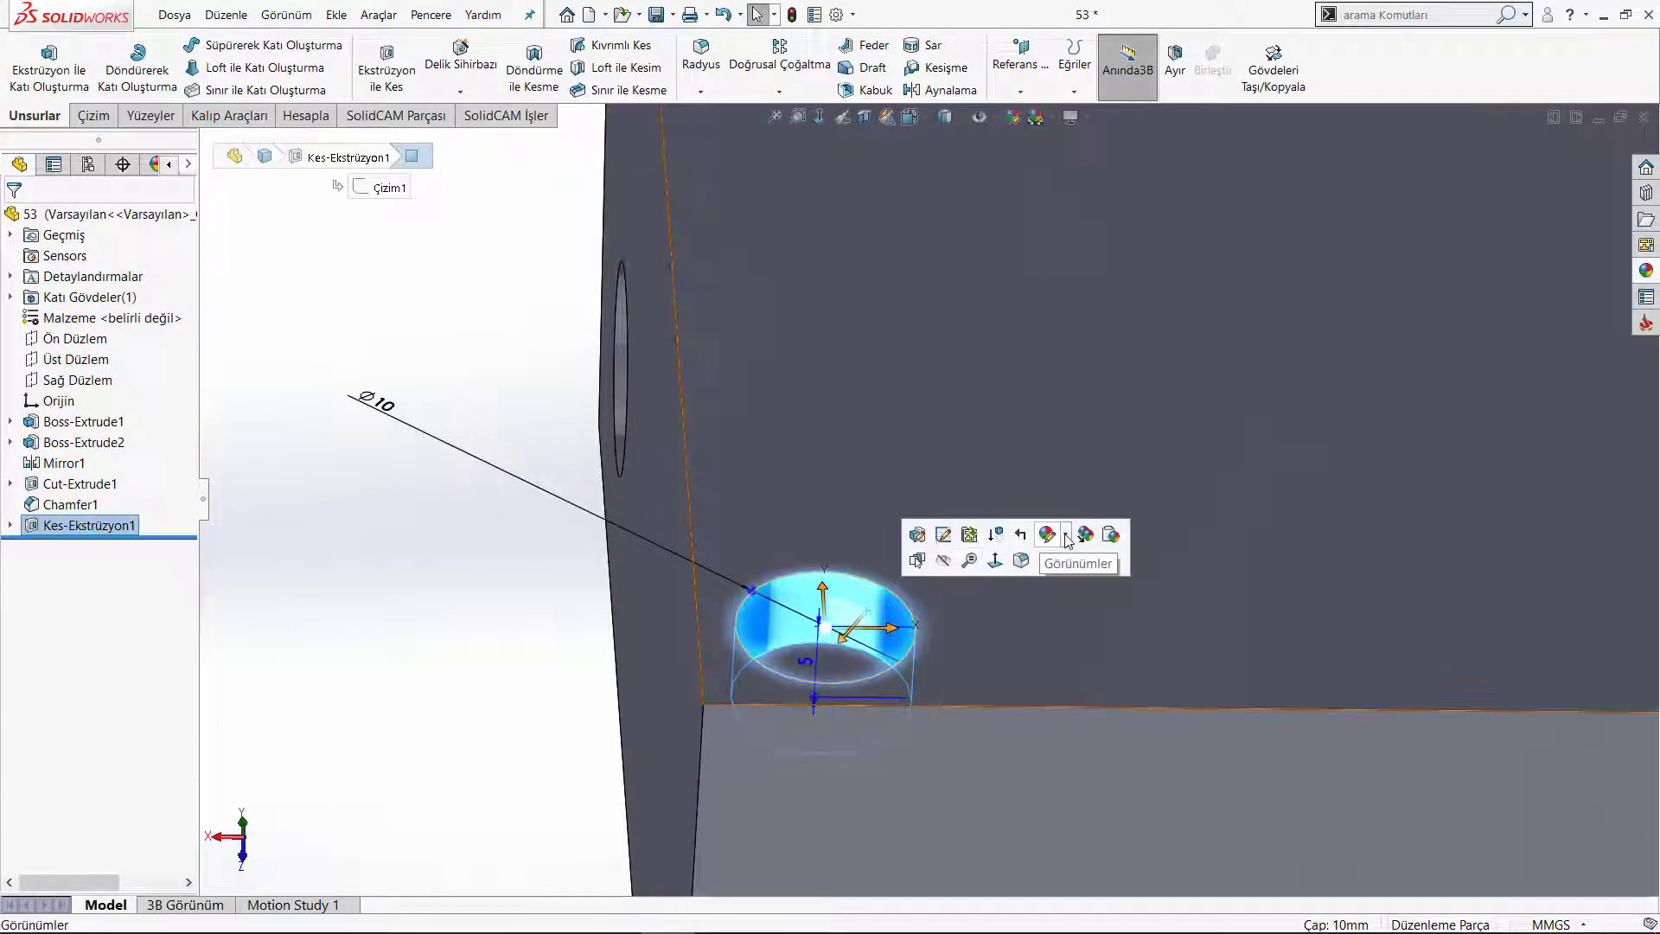
pyautogui.click(1047, 534)
pyautogui.click(1091, 593)
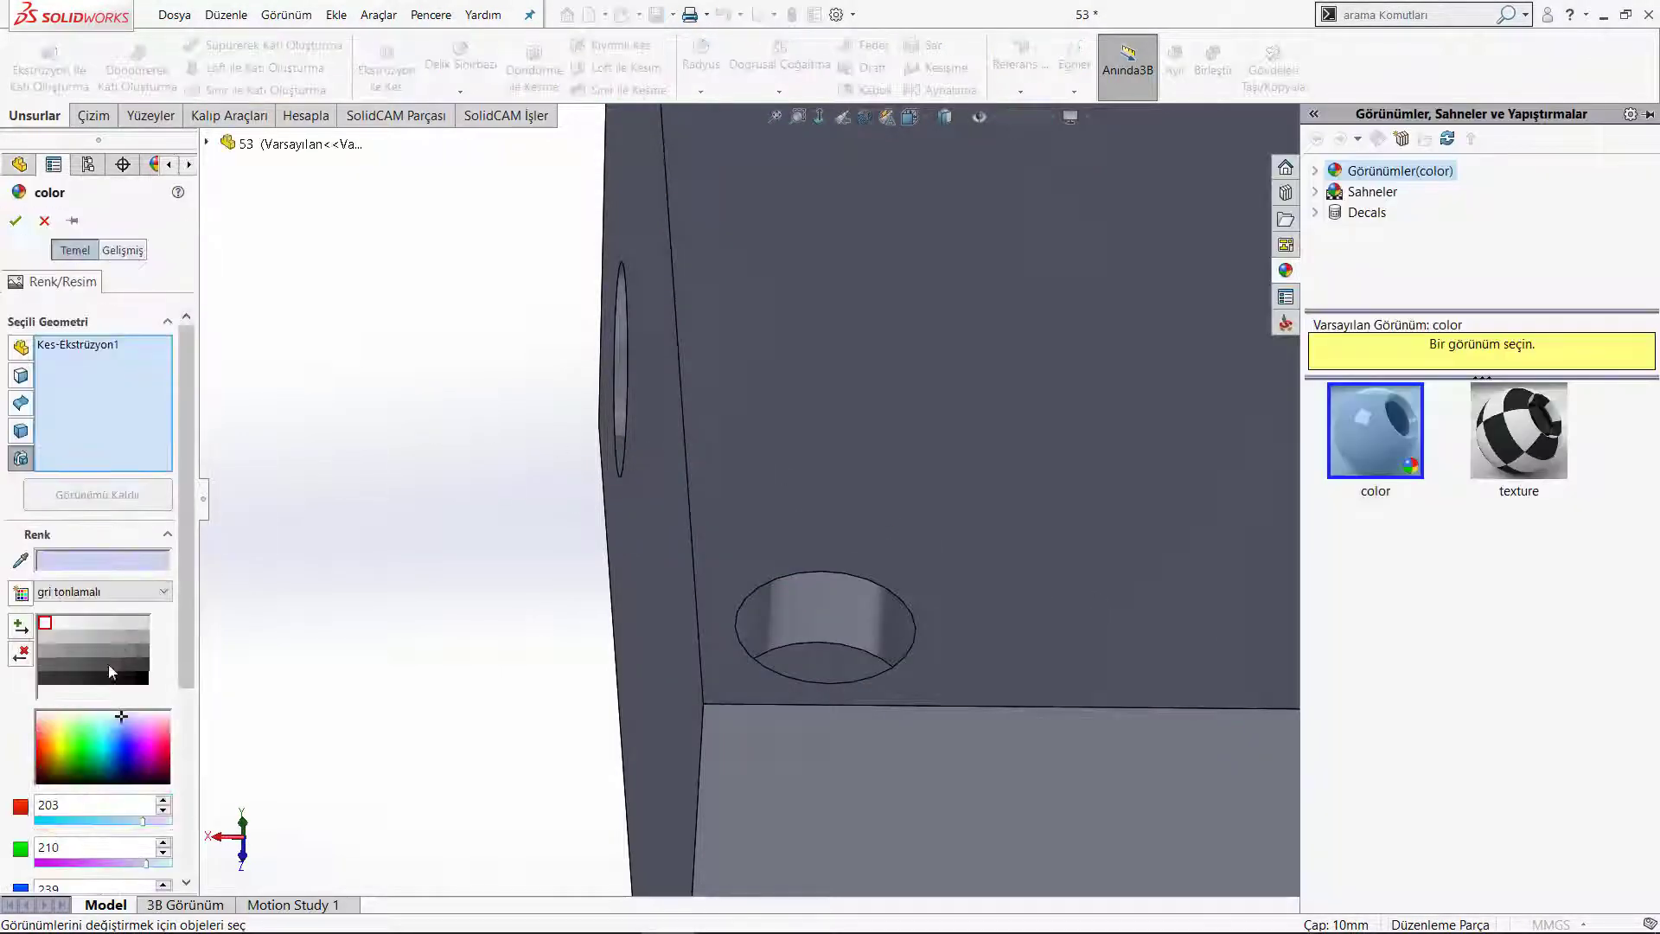
pyautogui.click(93, 594)
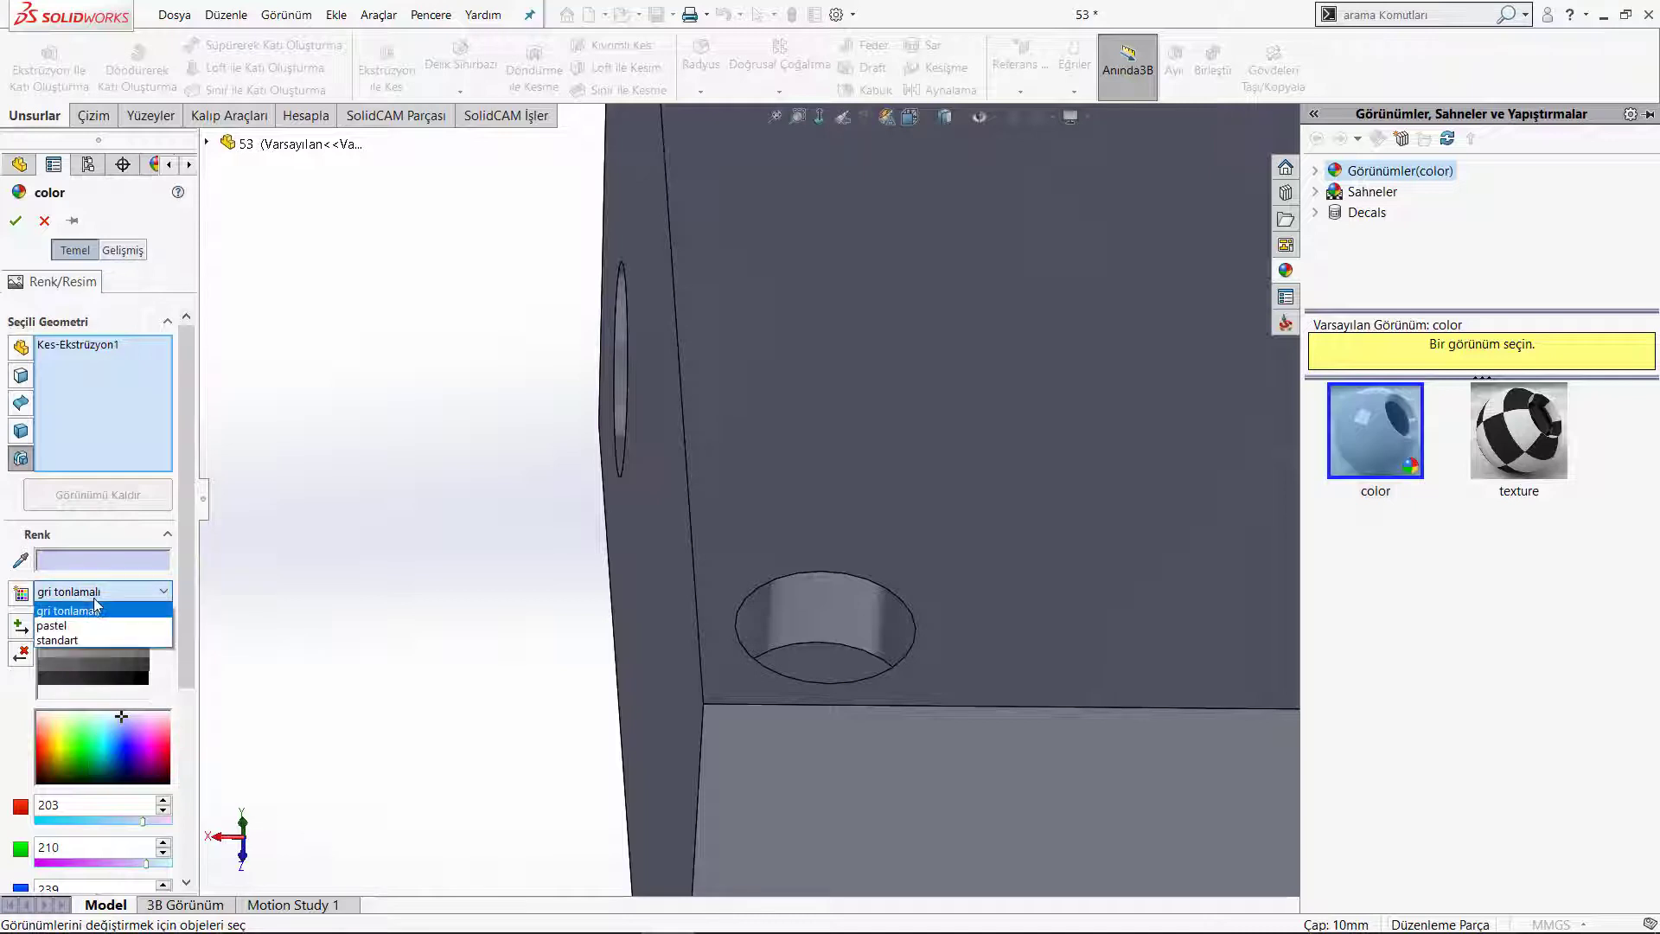
pyautogui.click(73, 639)
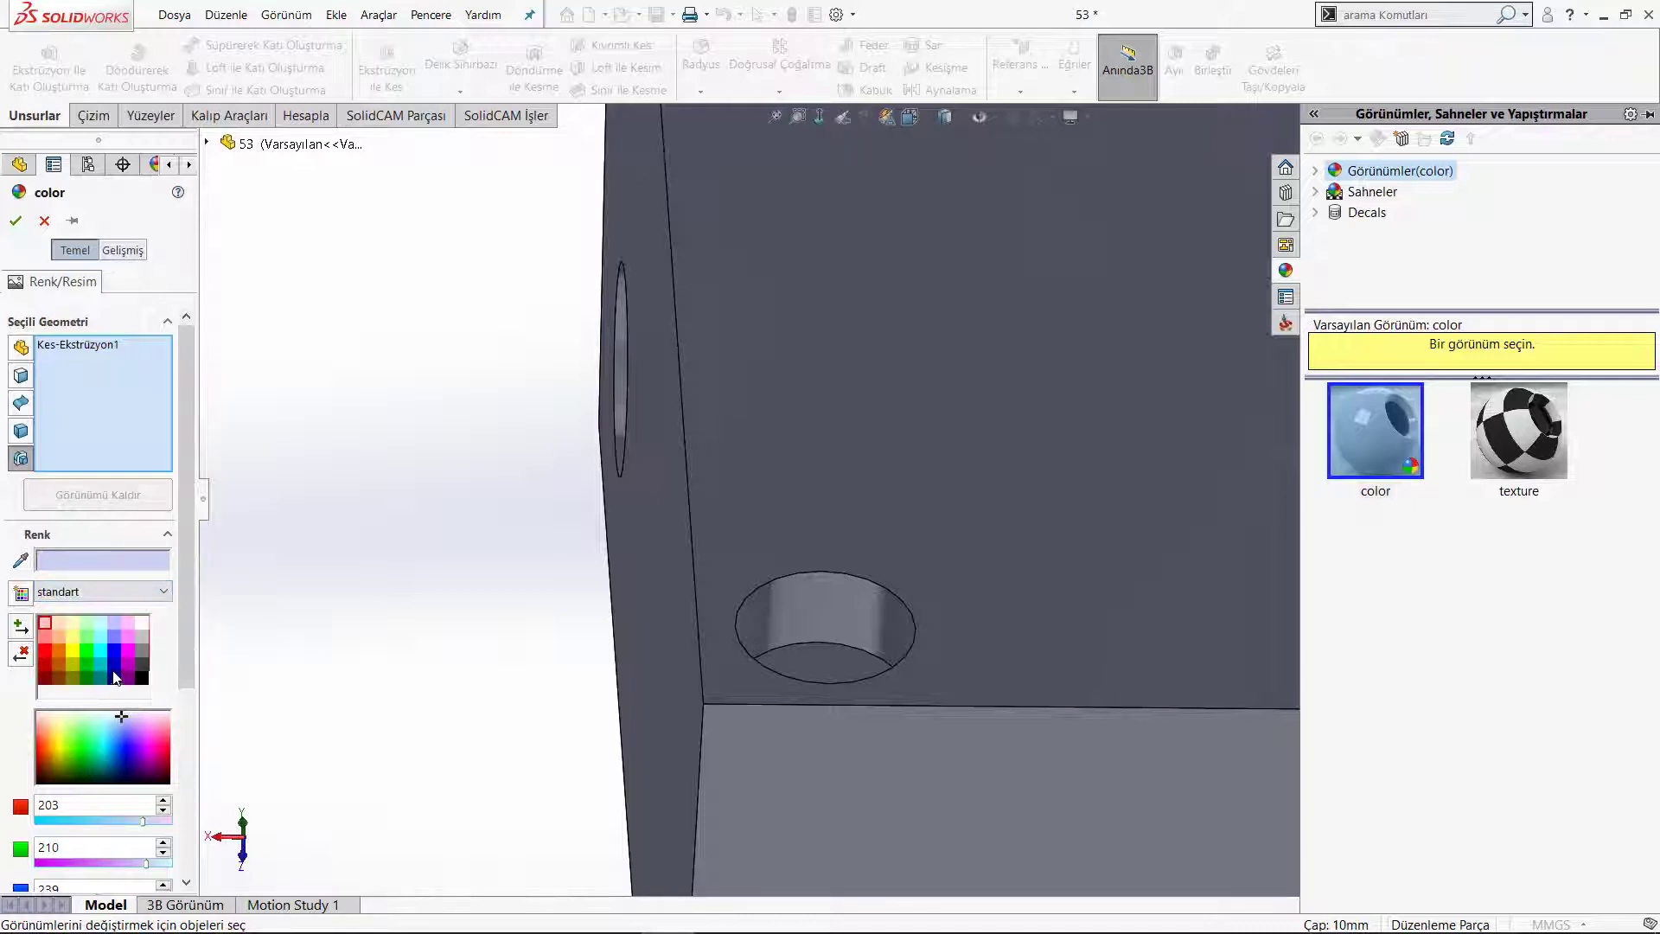
pyautogui.click(50, 651)
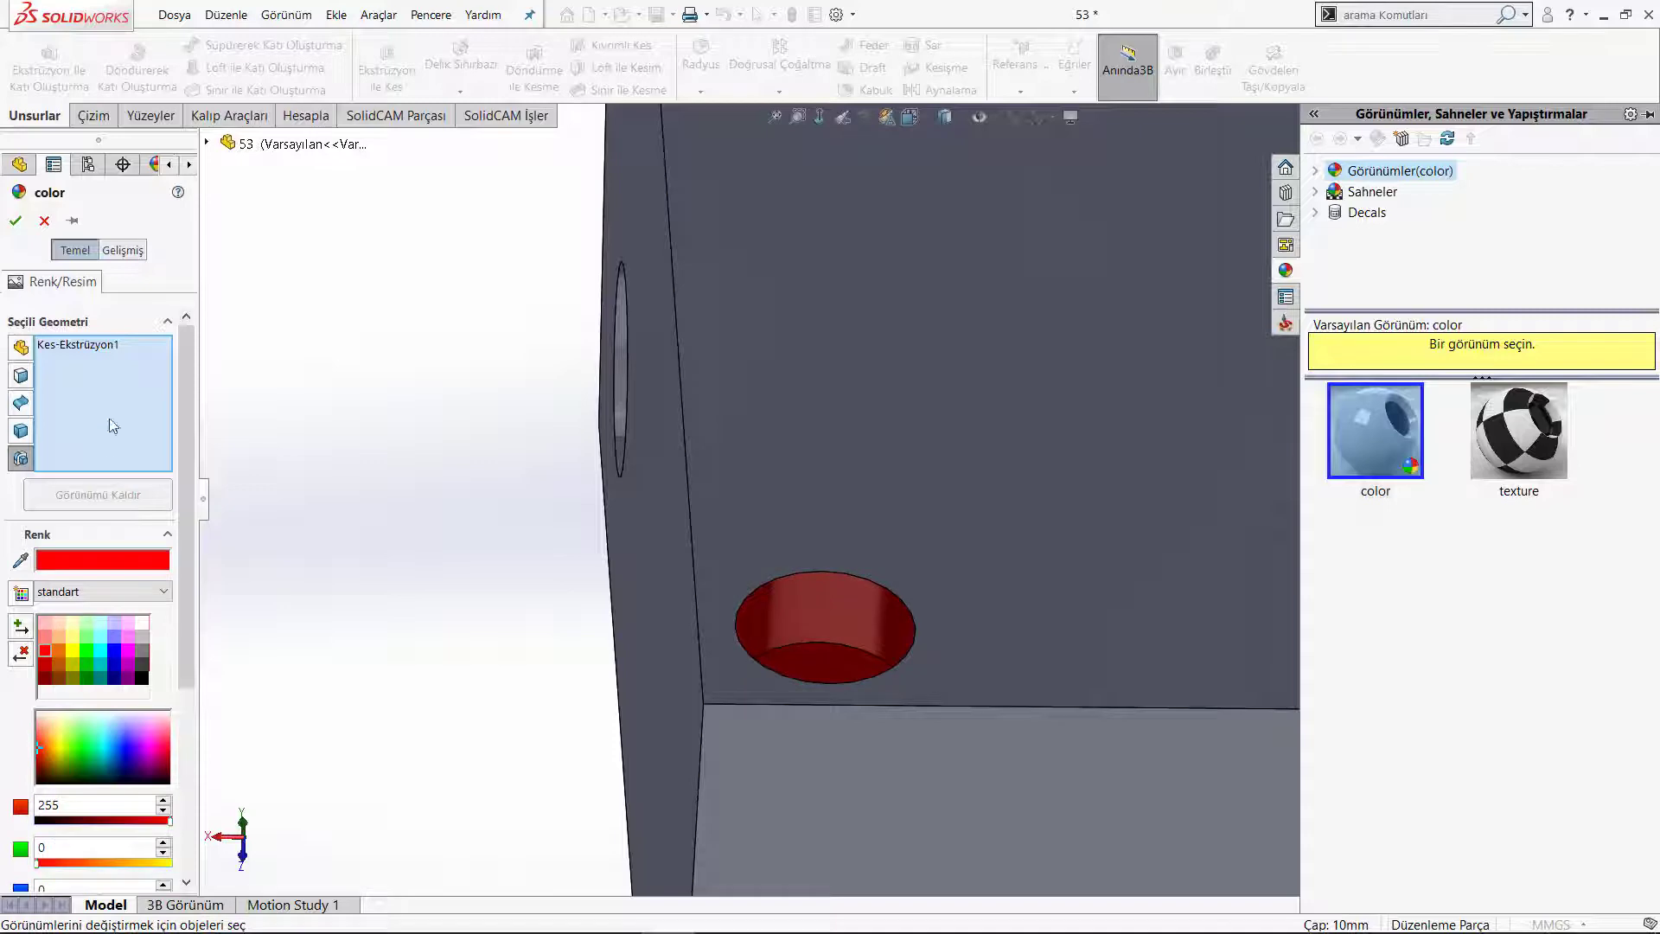
pyautogui.click(15, 222)
pyautogui.moveTo(331, 397)
pyautogui.mouseDown(button='middle')
pyautogui.moveTo(703, 574)
pyautogui.moveTo(882, 433)
pyautogui.moveTo(1036, 637)
pyautogui.moveTo(715, 582)
pyautogui.moveTo(785, 499)
pyautogui.moveTo(813, 586)
pyautogui.moveTo(1081, 419)
pyautogui.moveTo(1037, 409)
pyautogui.mouseUp(button='middle')
pyautogui.scroll(3, 1036, 637)
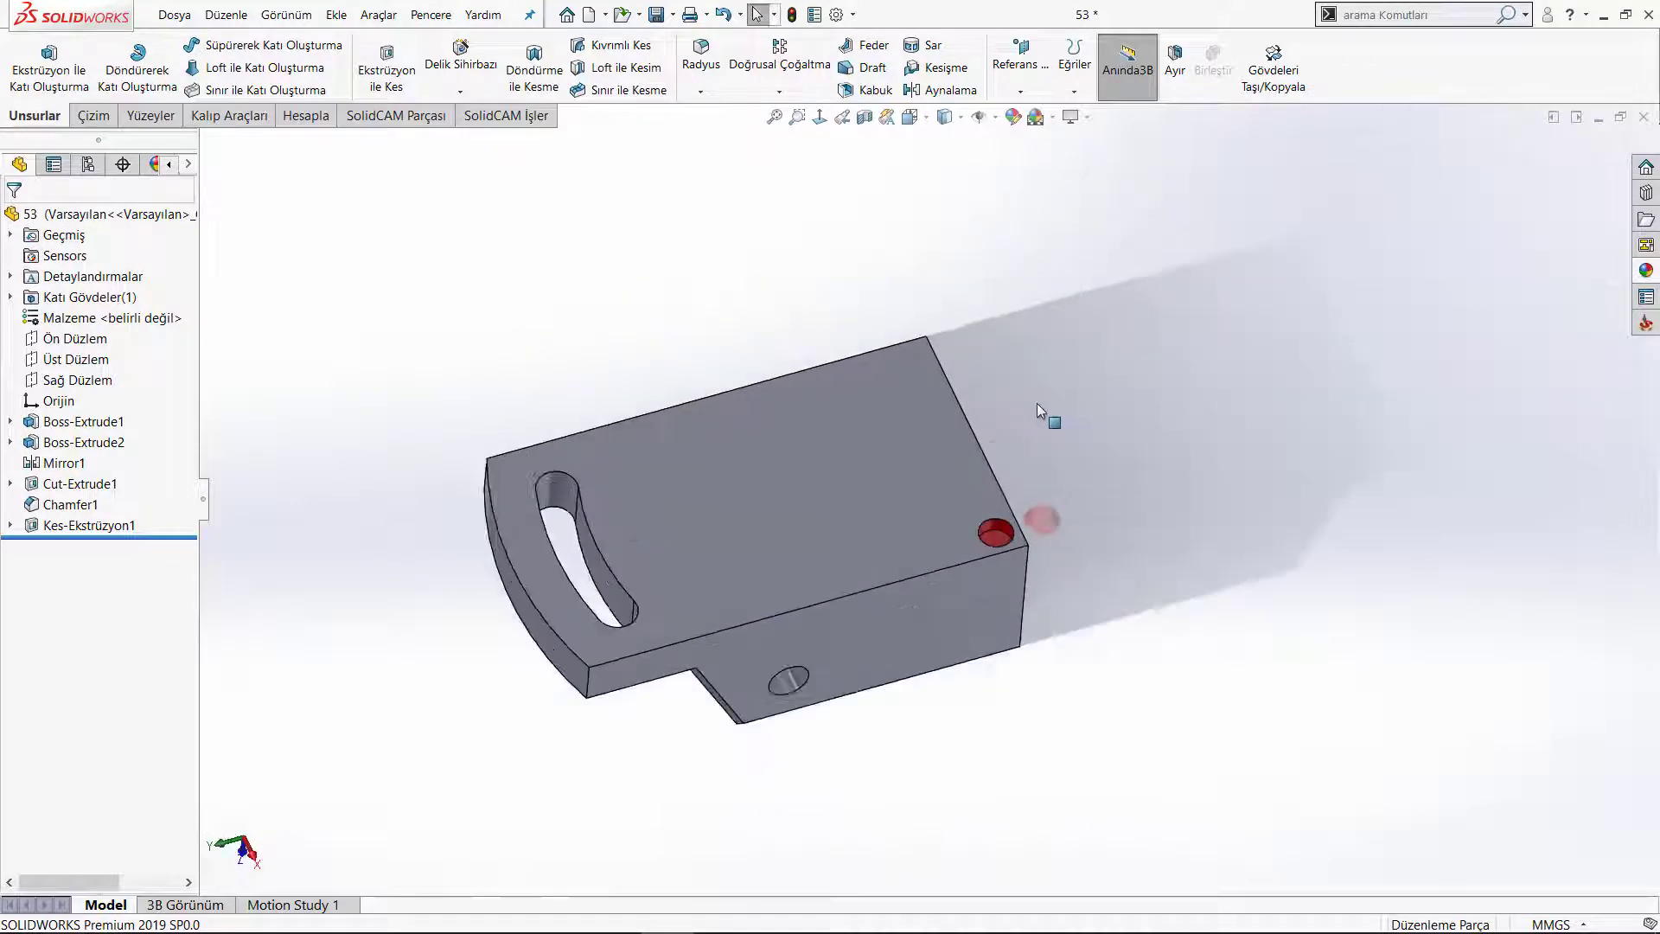
# Turn off the scene's Yer Yansıması floor reflection and return to the FeatureManager tree
pyautogui.click(159, 166)
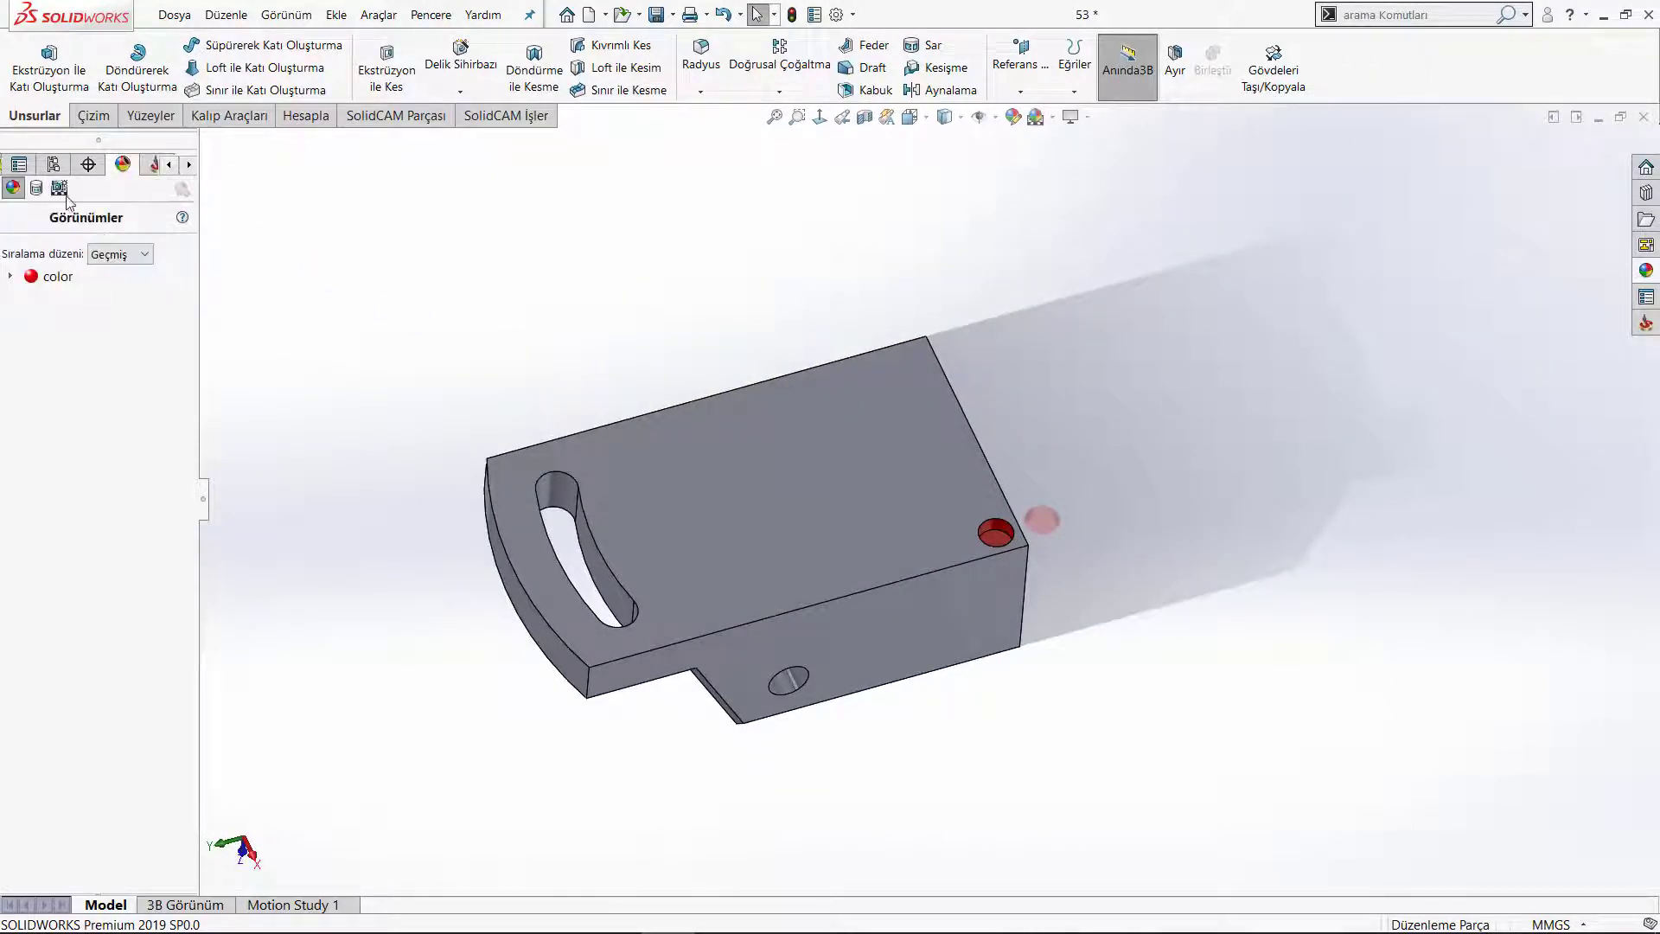
pyautogui.click(59, 189)
pyautogui.rightClick(62, 252)
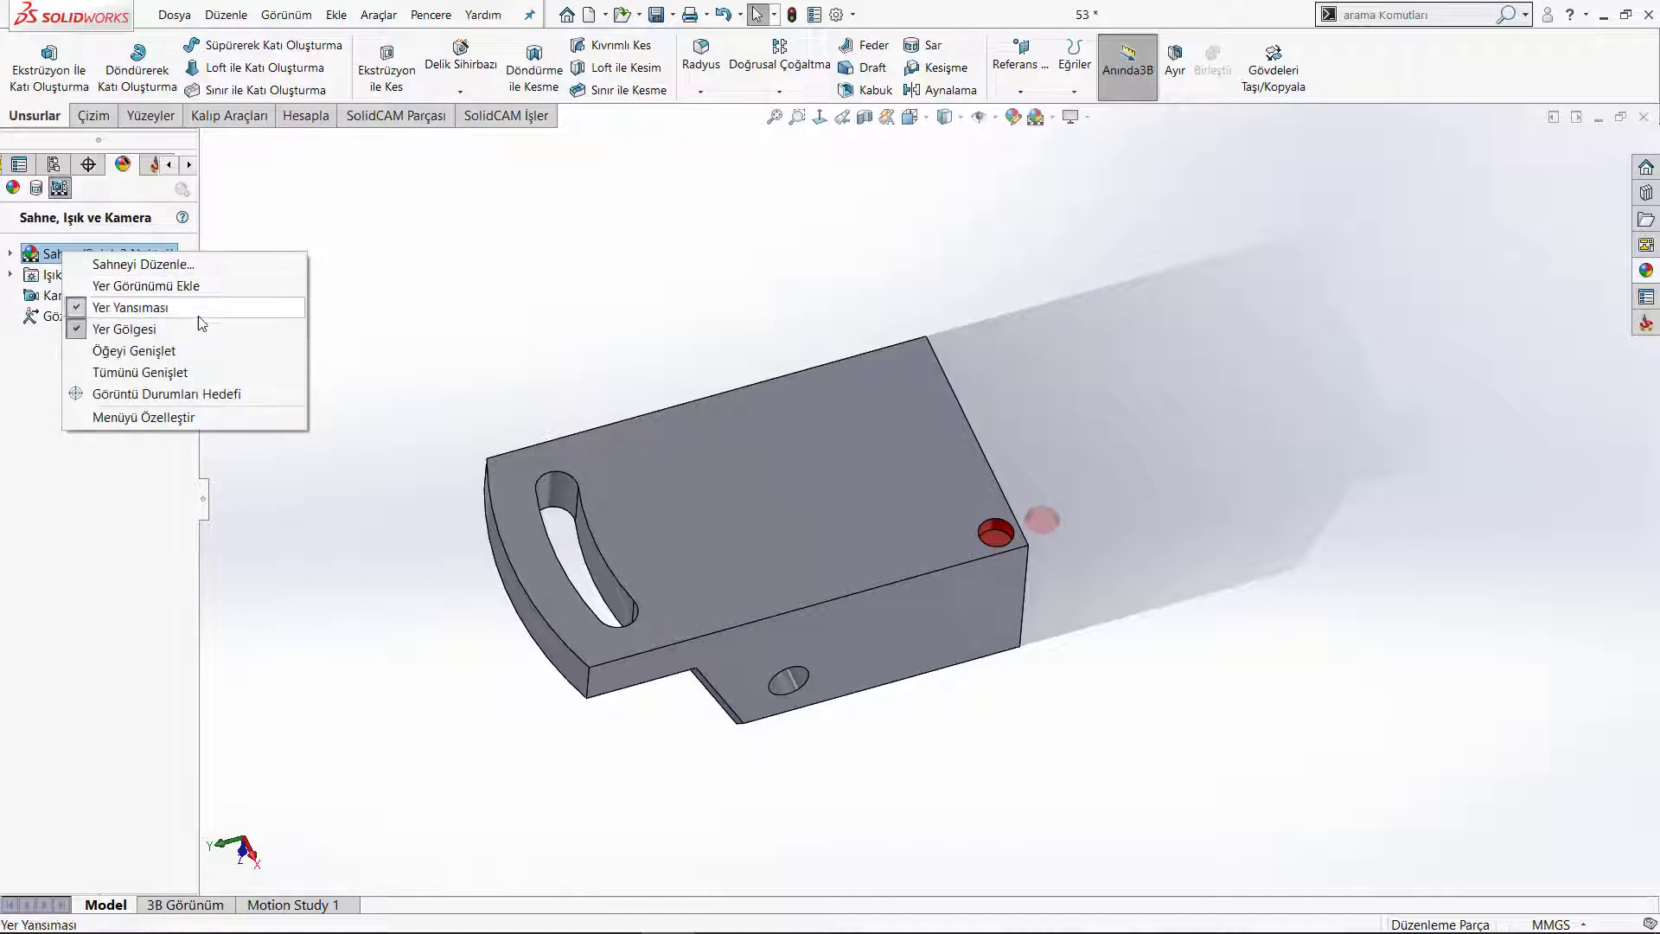
pyautogui.click(135, 315)
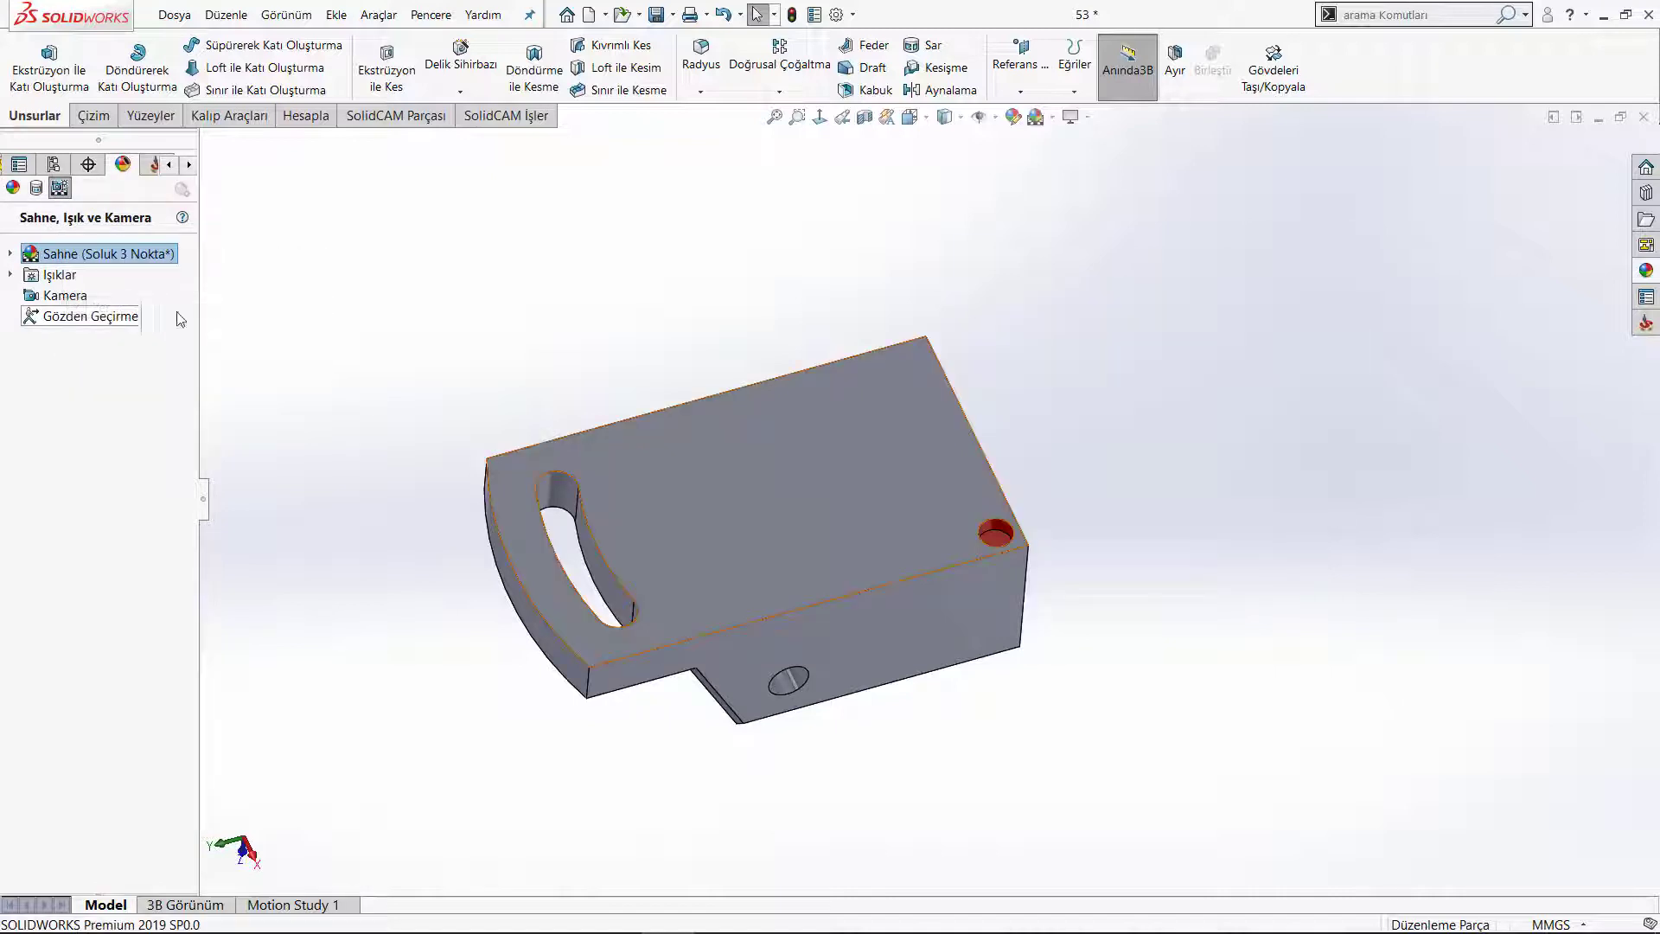
pyautogui.click(21, 167)
pyautogui.click(3, 168)
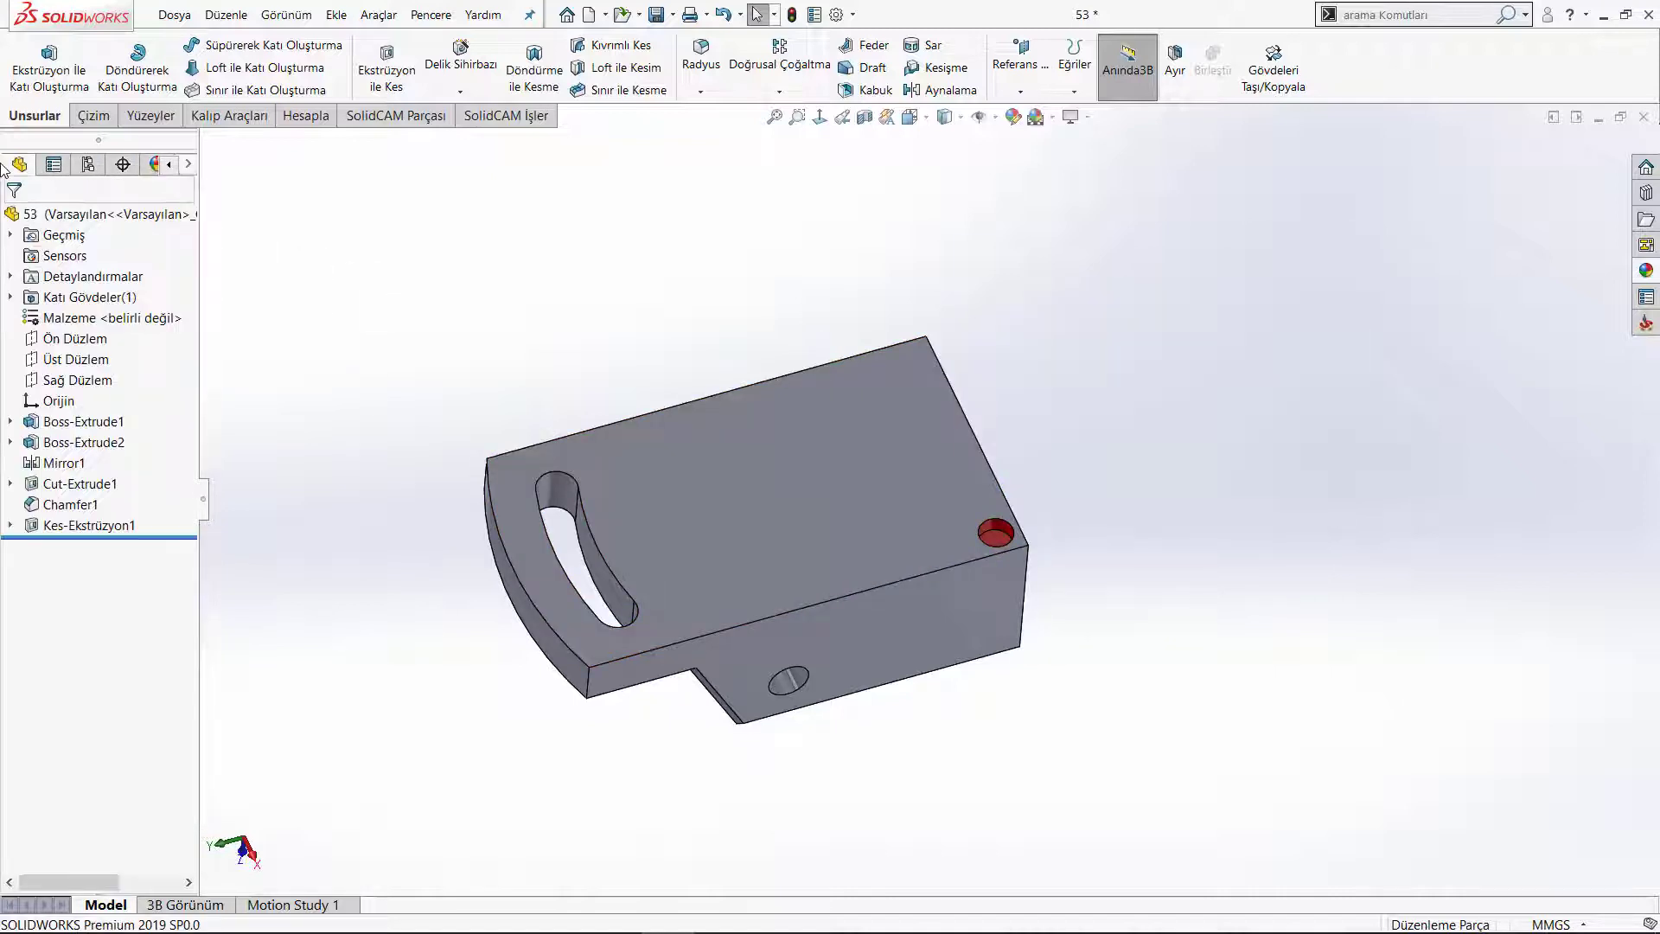
pyautogui.scroll(-2, 683, 391)
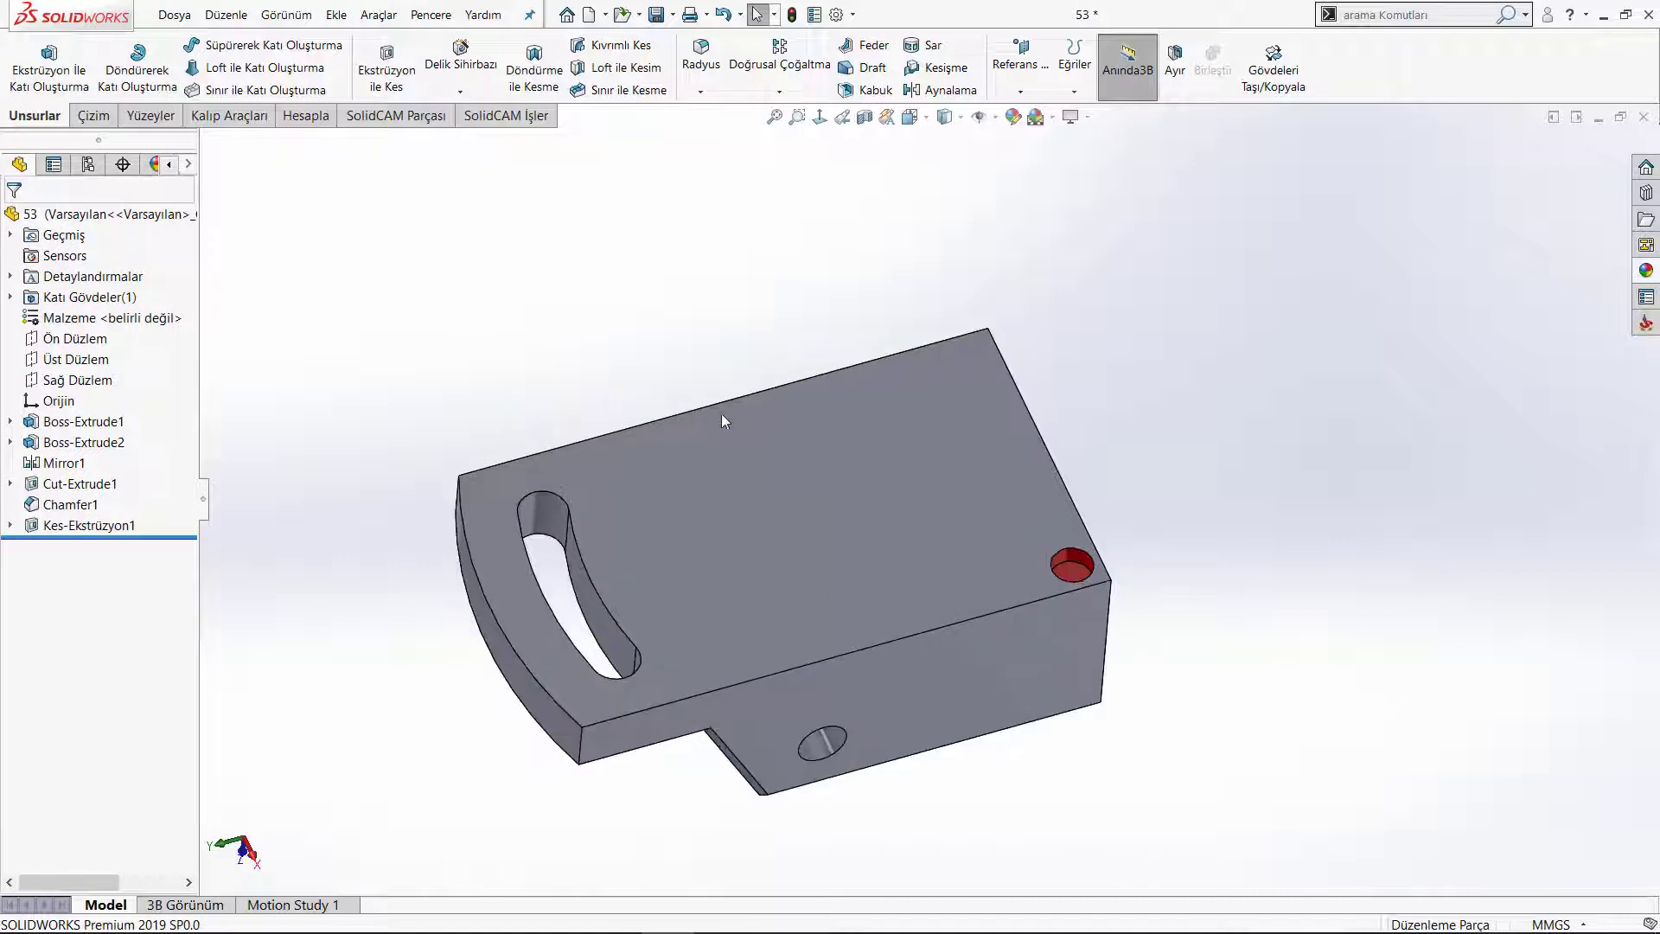
pyautogui.scroll(-2, 720, 413)
# Linearly pattern Kes-Ekstrüzyon1 along the top face's right edge: 5 instances, 15 mm spacing
pyautogui.click(772, 69)
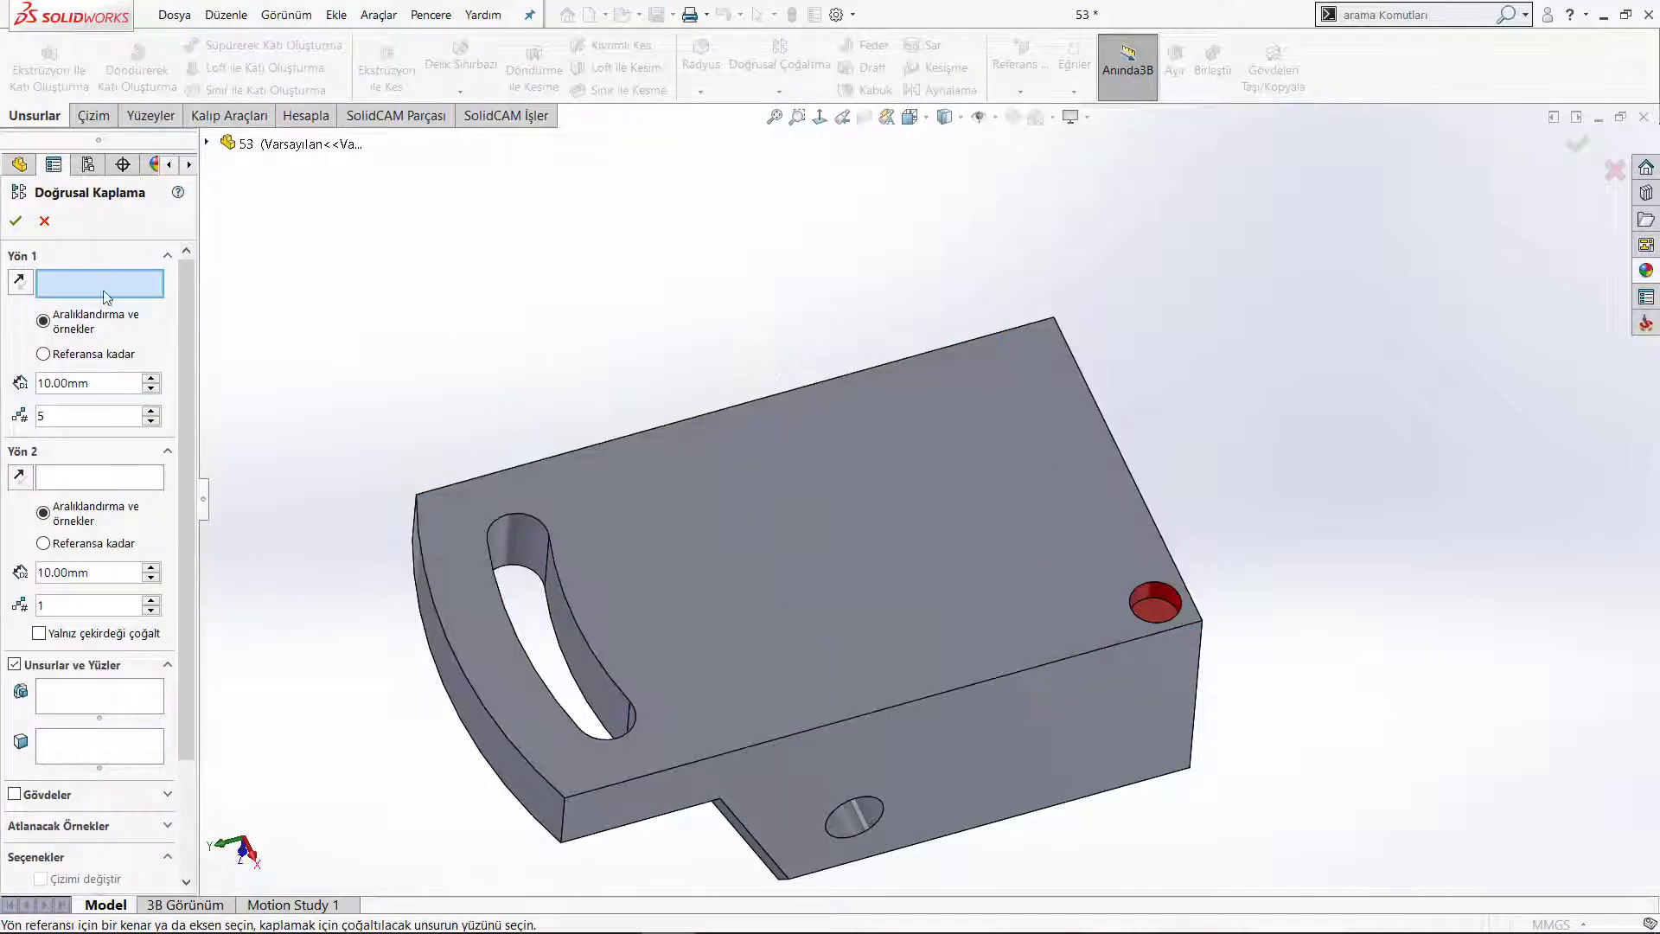
pyautogui.click(1174, 562)
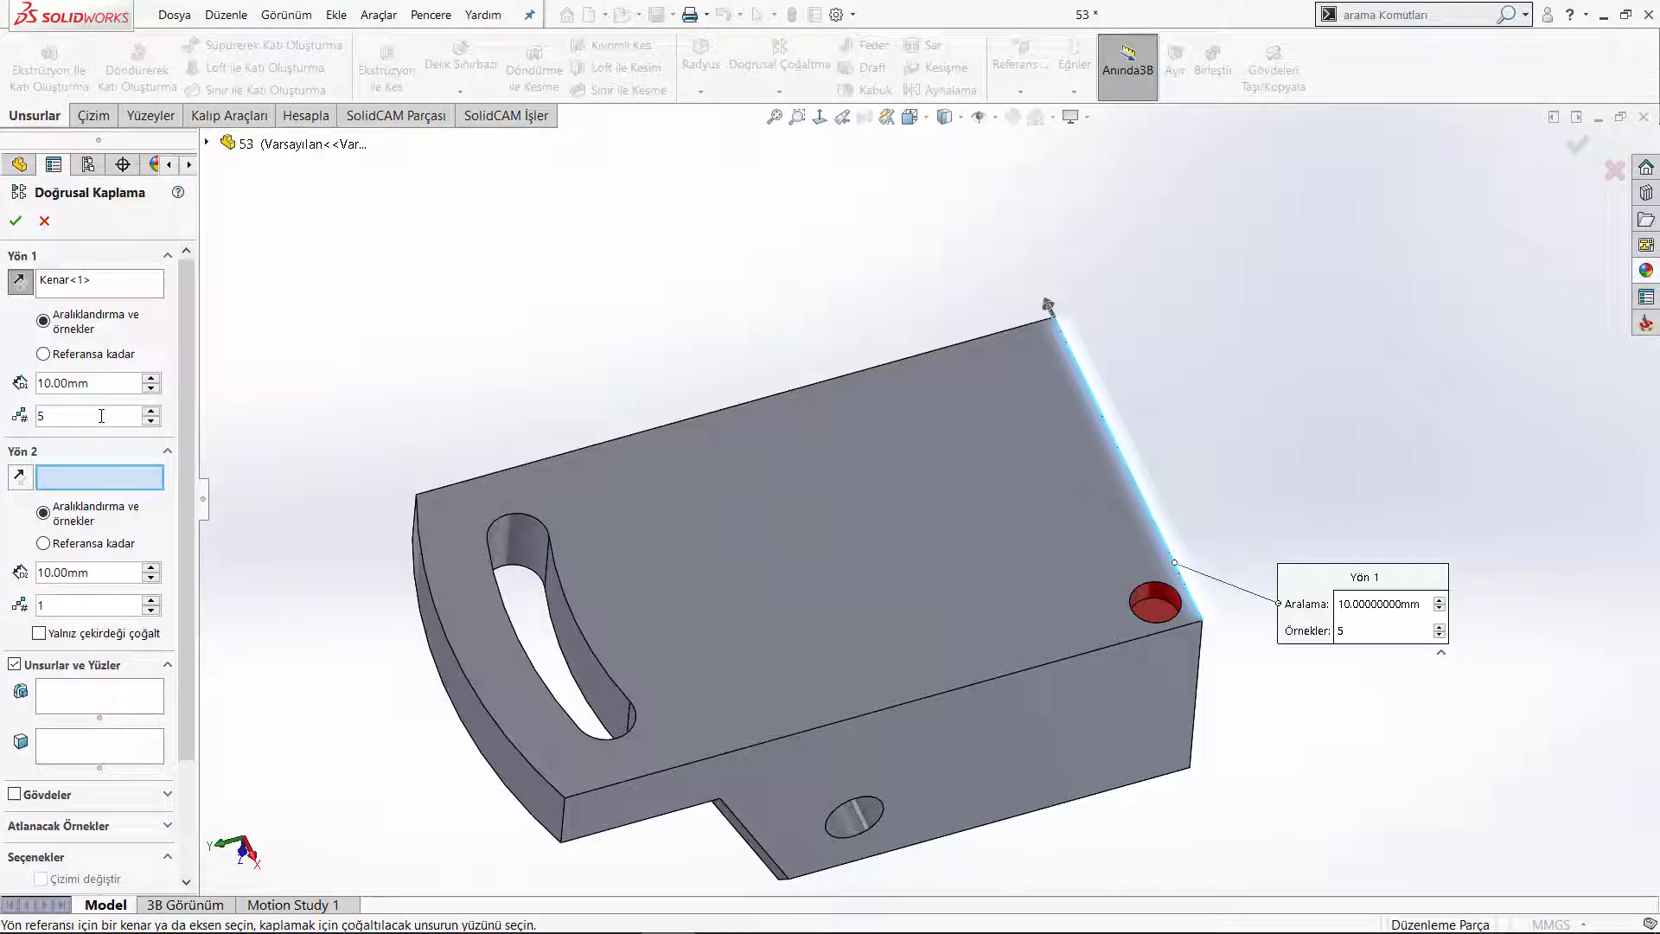
pyautogui.click(111, 707)
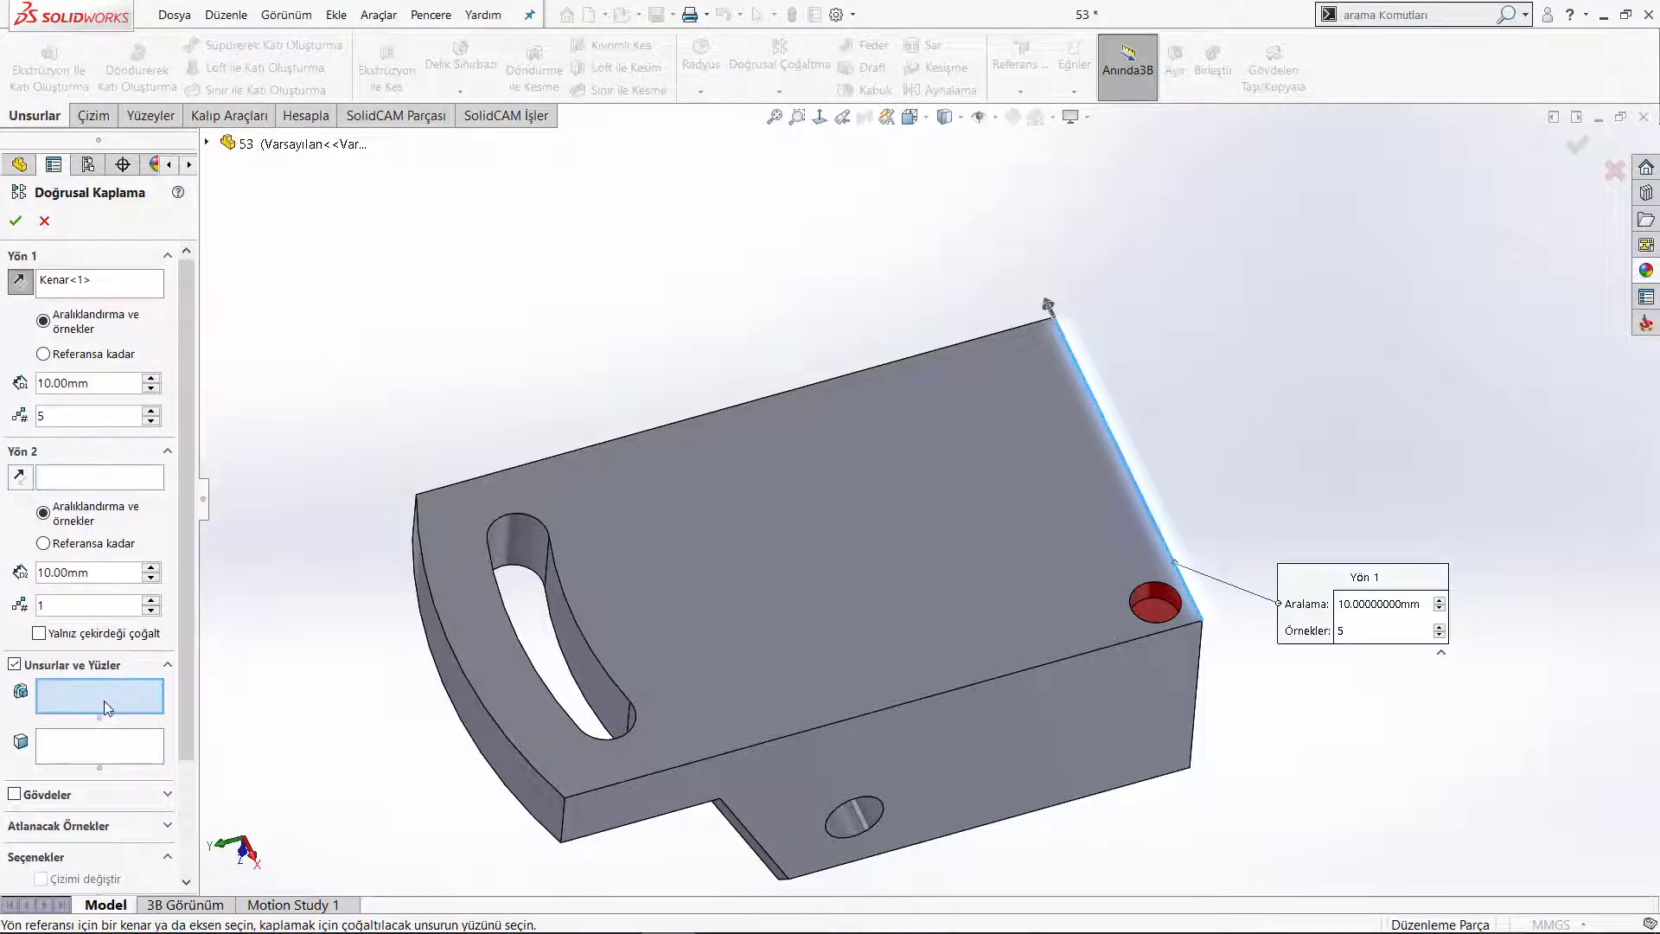
pyautogui.click(1163, 610)
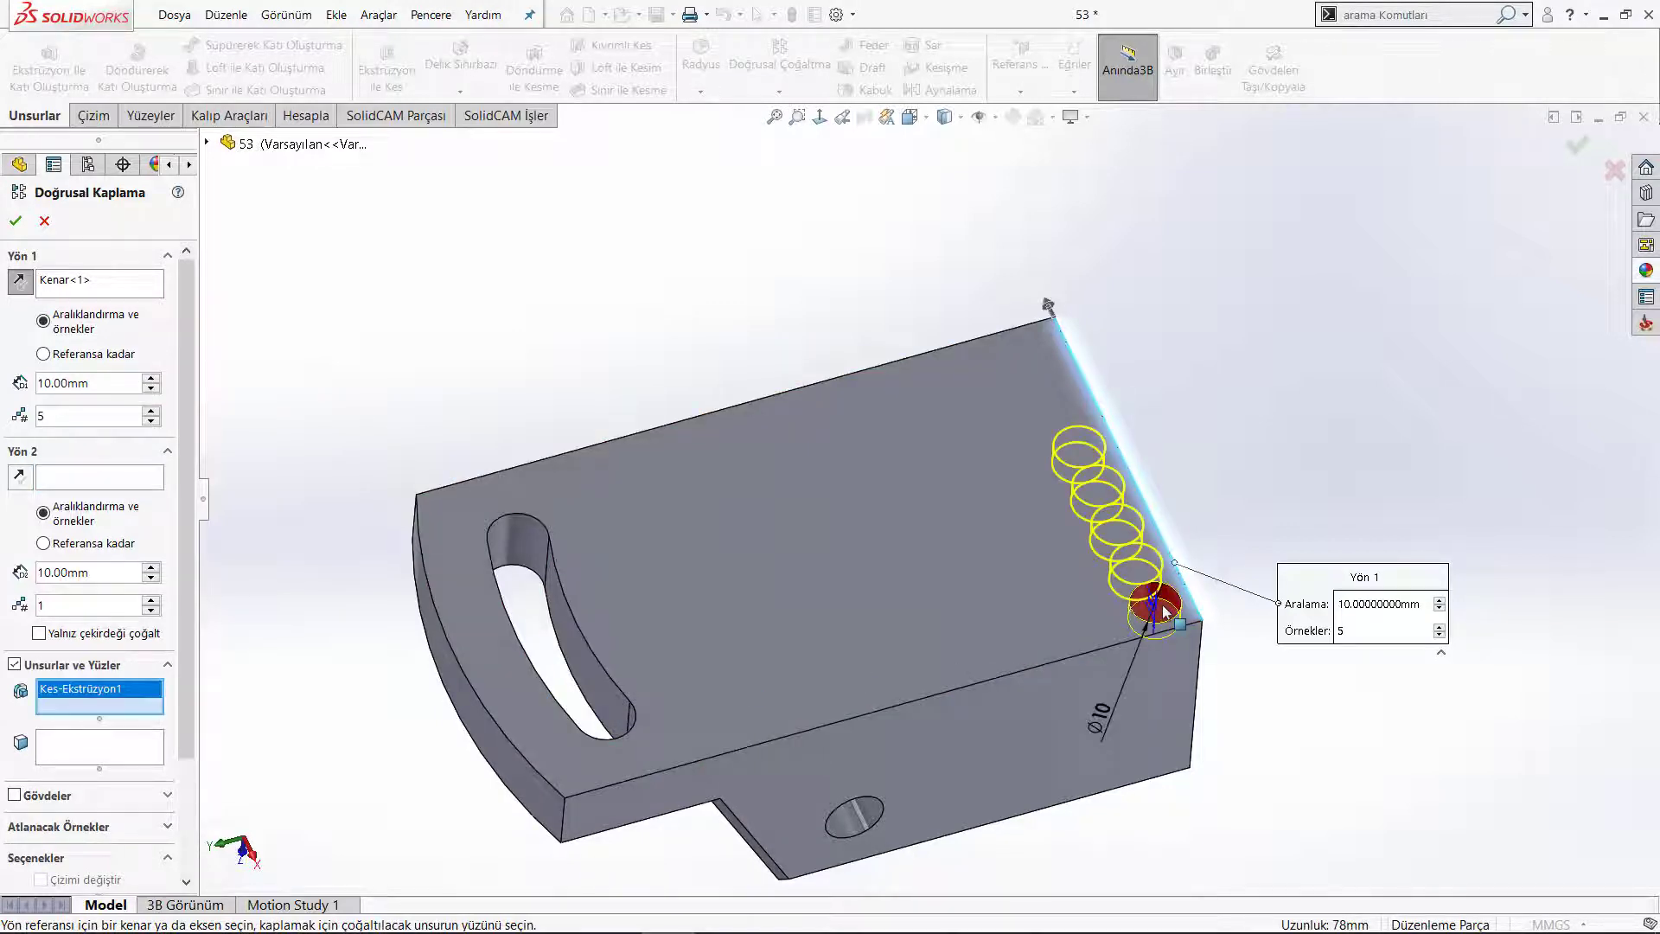
pyautogui.doubleClick(103, 385)
pyautogui.write('15')
pyautogui.press('Return')
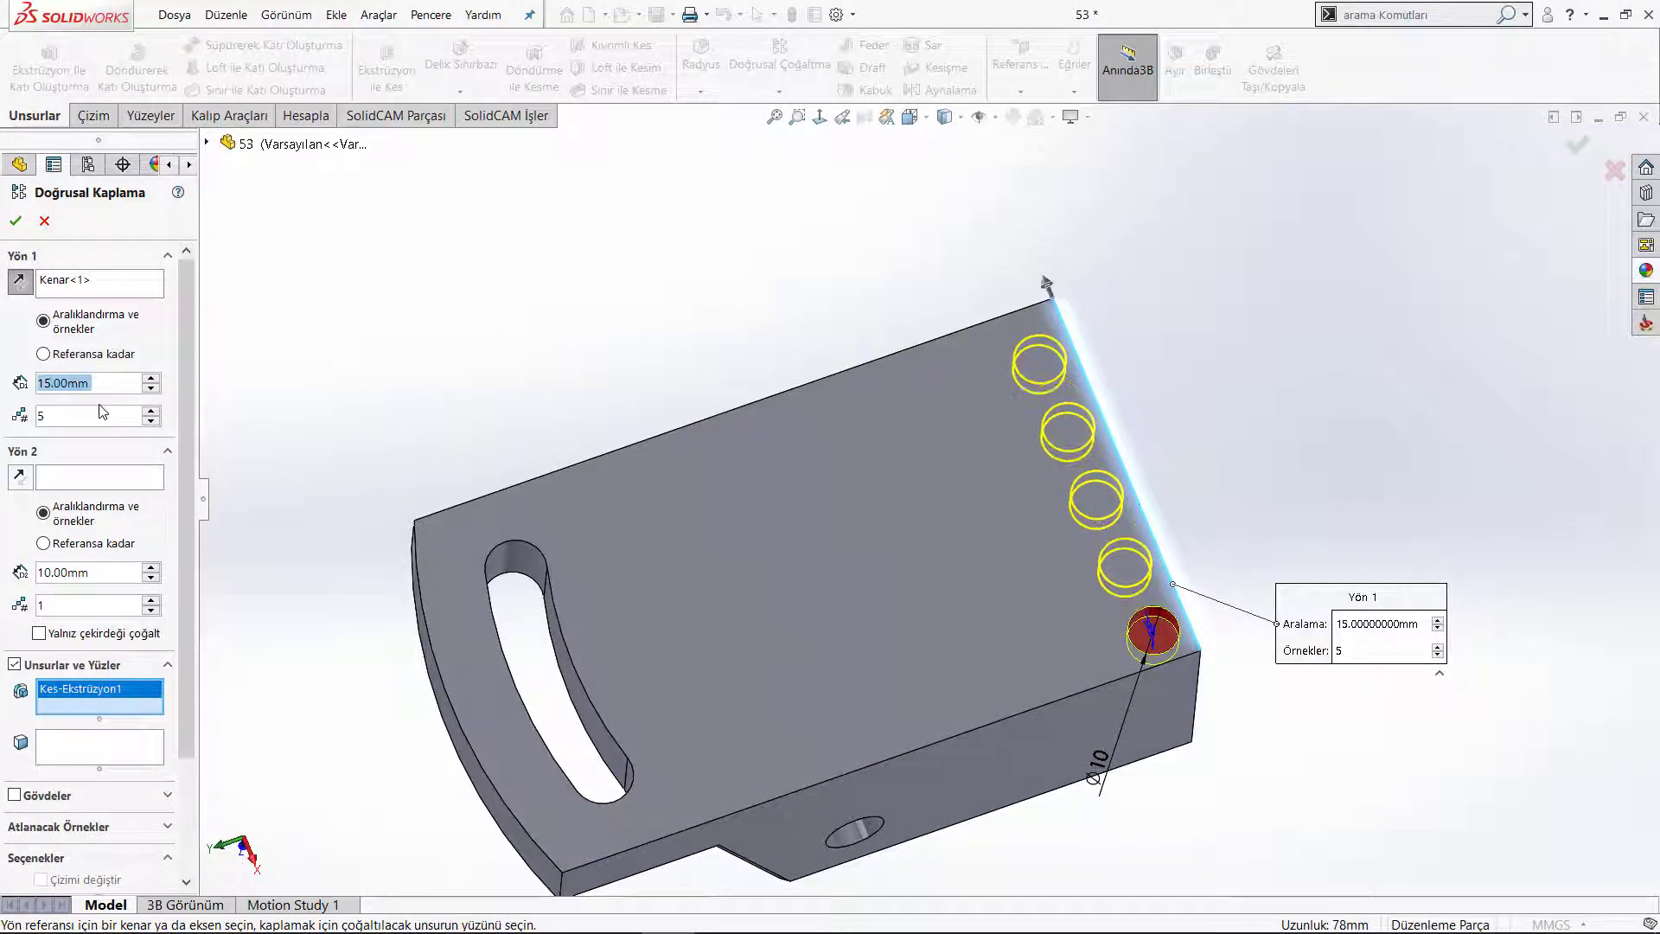
pyautogui.moveTo(571, 273); pyautogui.dragTo(561, 299, button='middle')
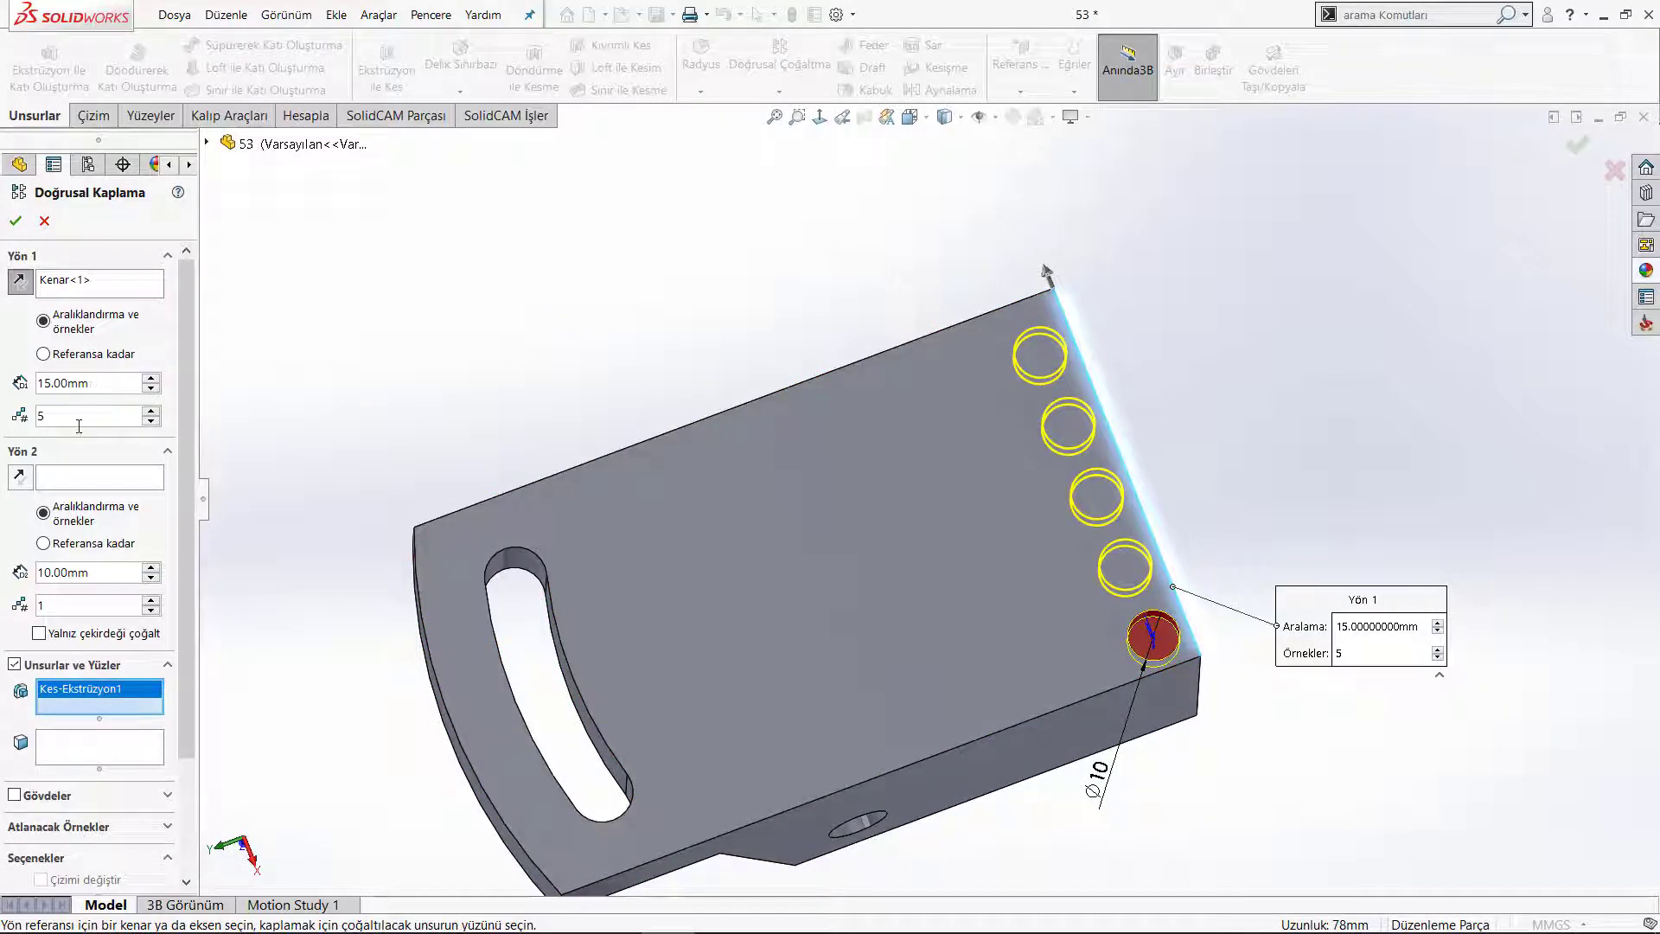
pyautogui.moveTo(807, 313); pyautogui.dragTo(806, 260, button='middle')
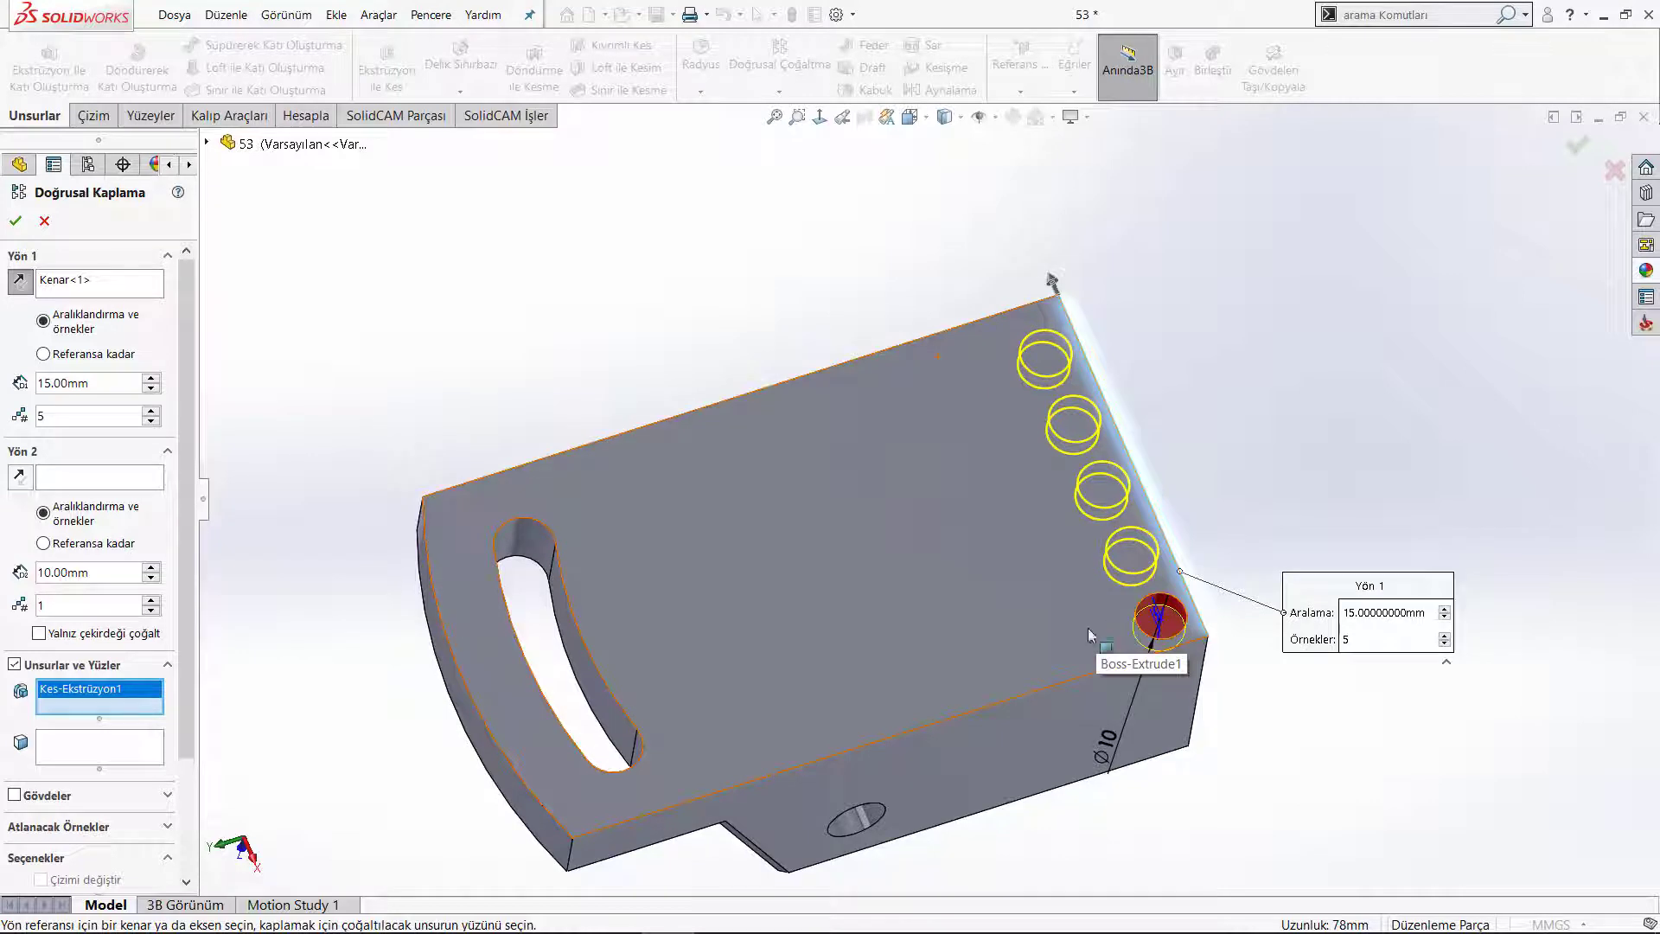
# Add a second pattern direction along the front edge: 7 instances at 15 mm, then accept
pyautogui.click(66, 481)
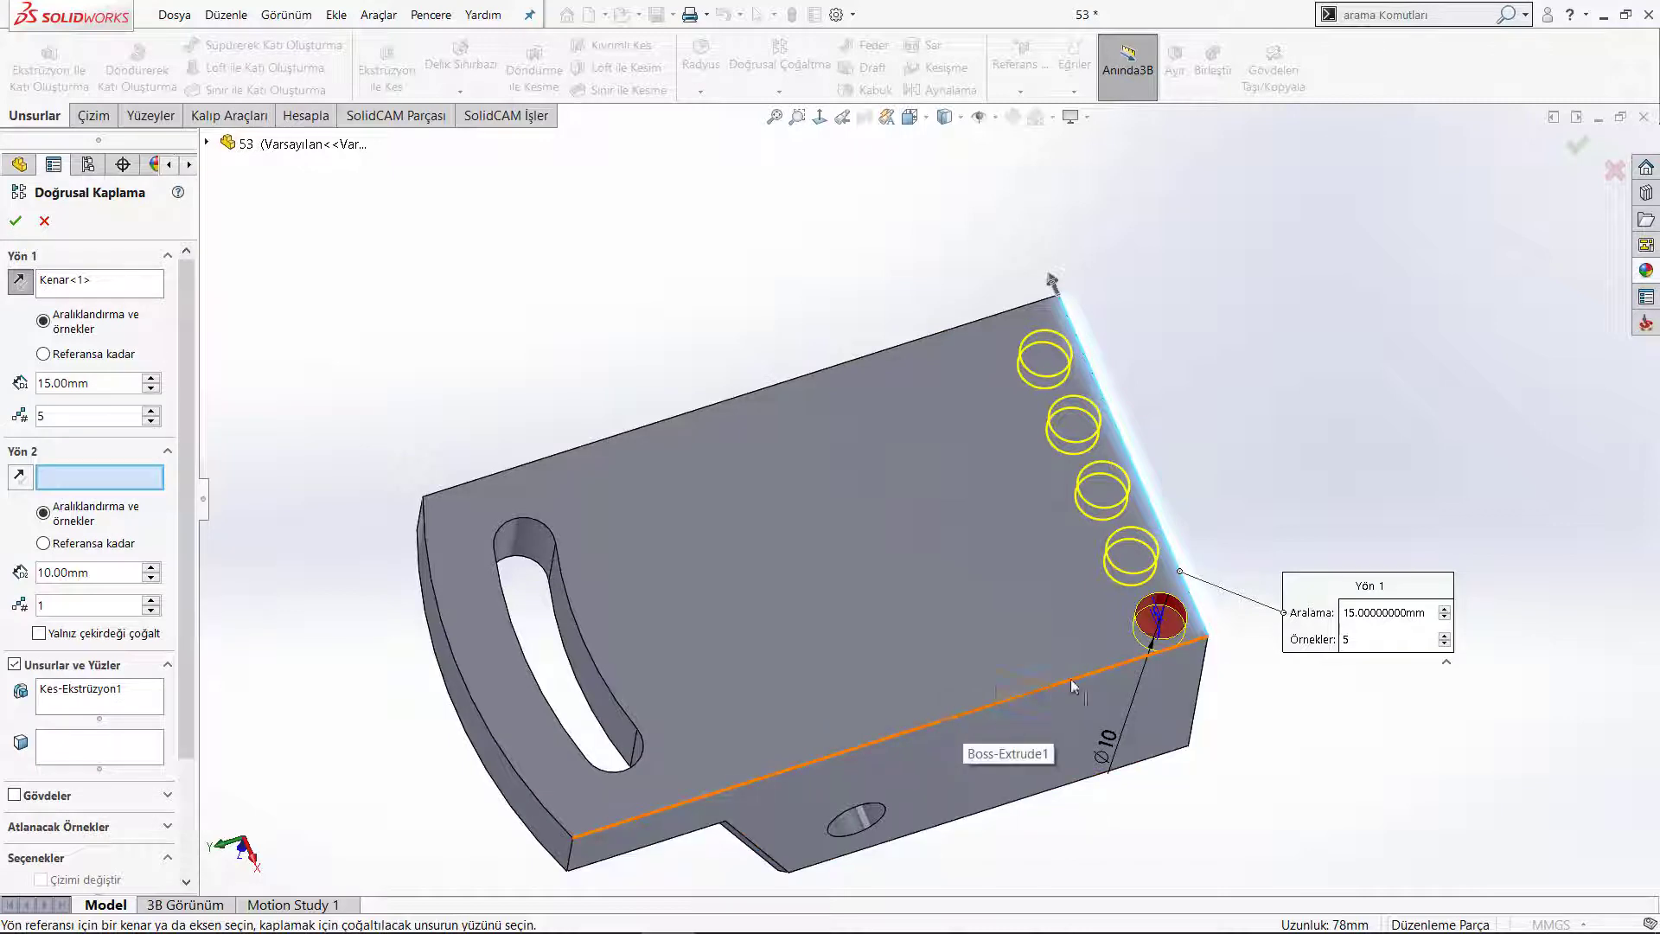
pyautogui.click(1137, 666)
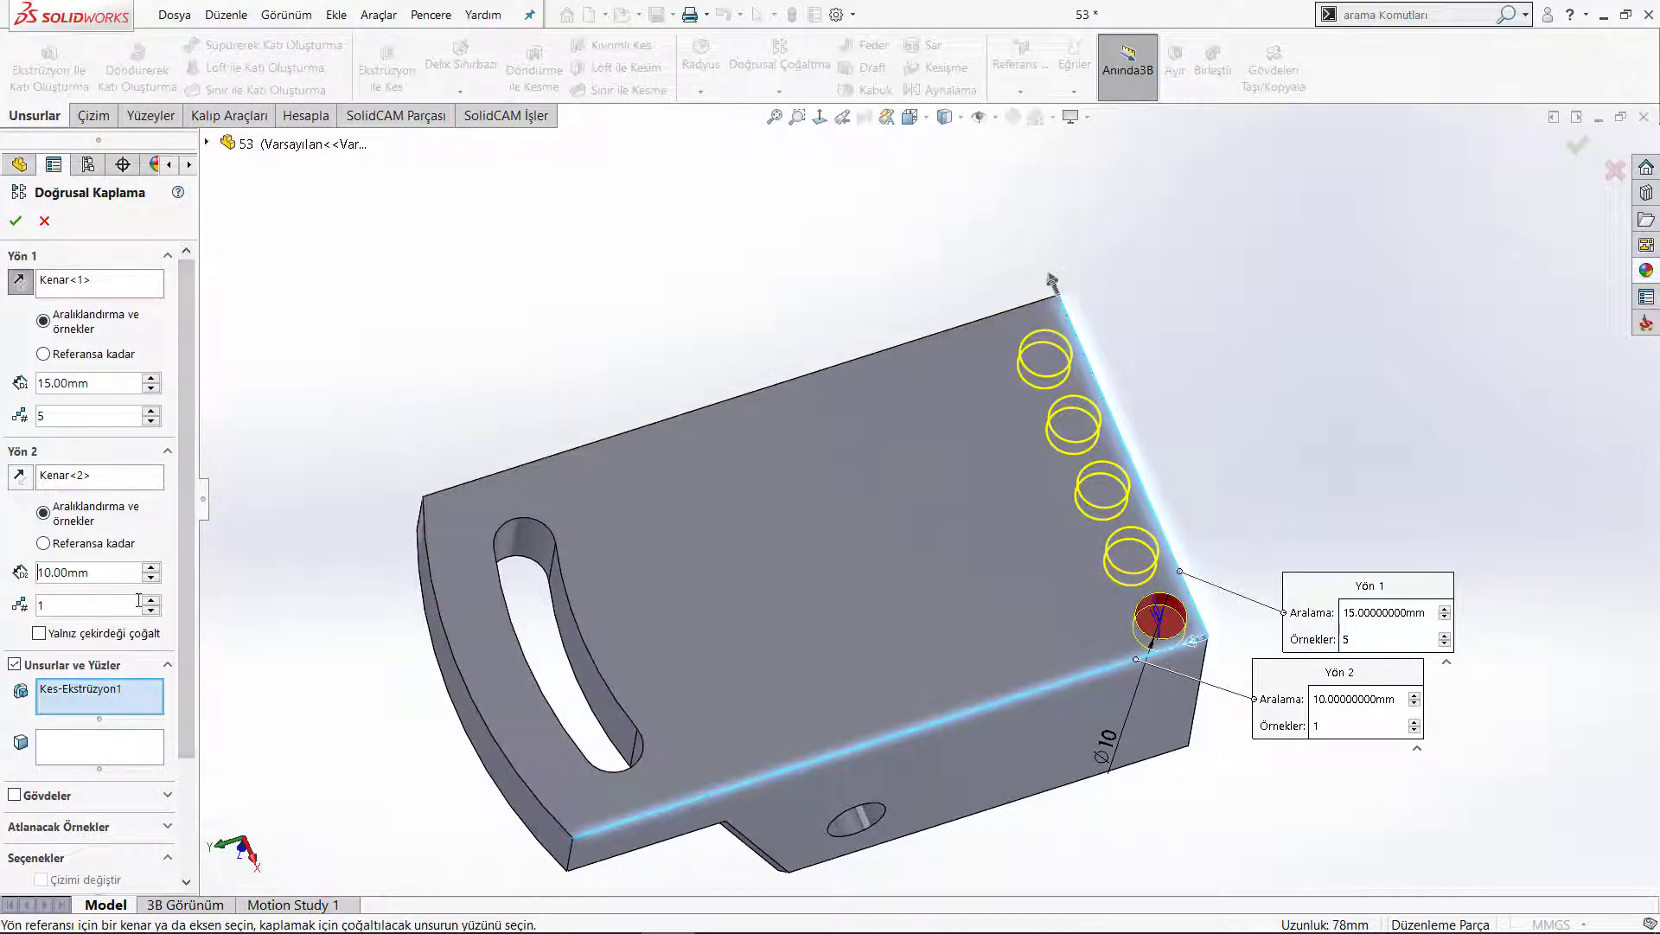
pyautogui.doubleClick(108, 570)
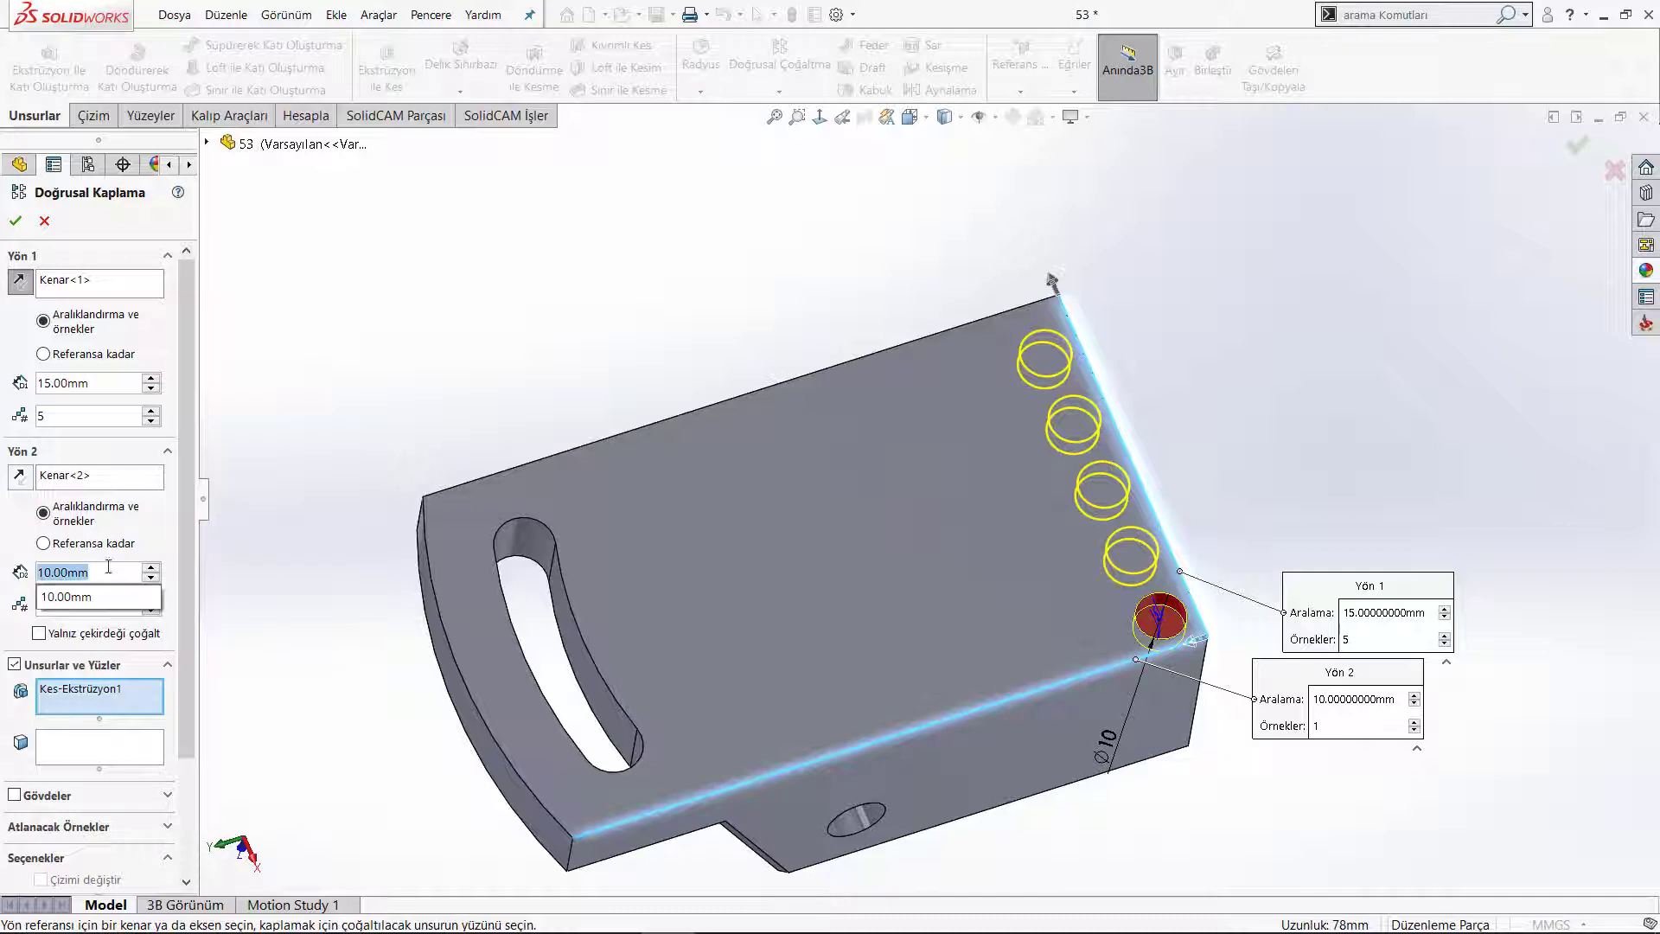
pyautogui.write('15')
pyautogui.press('Return')
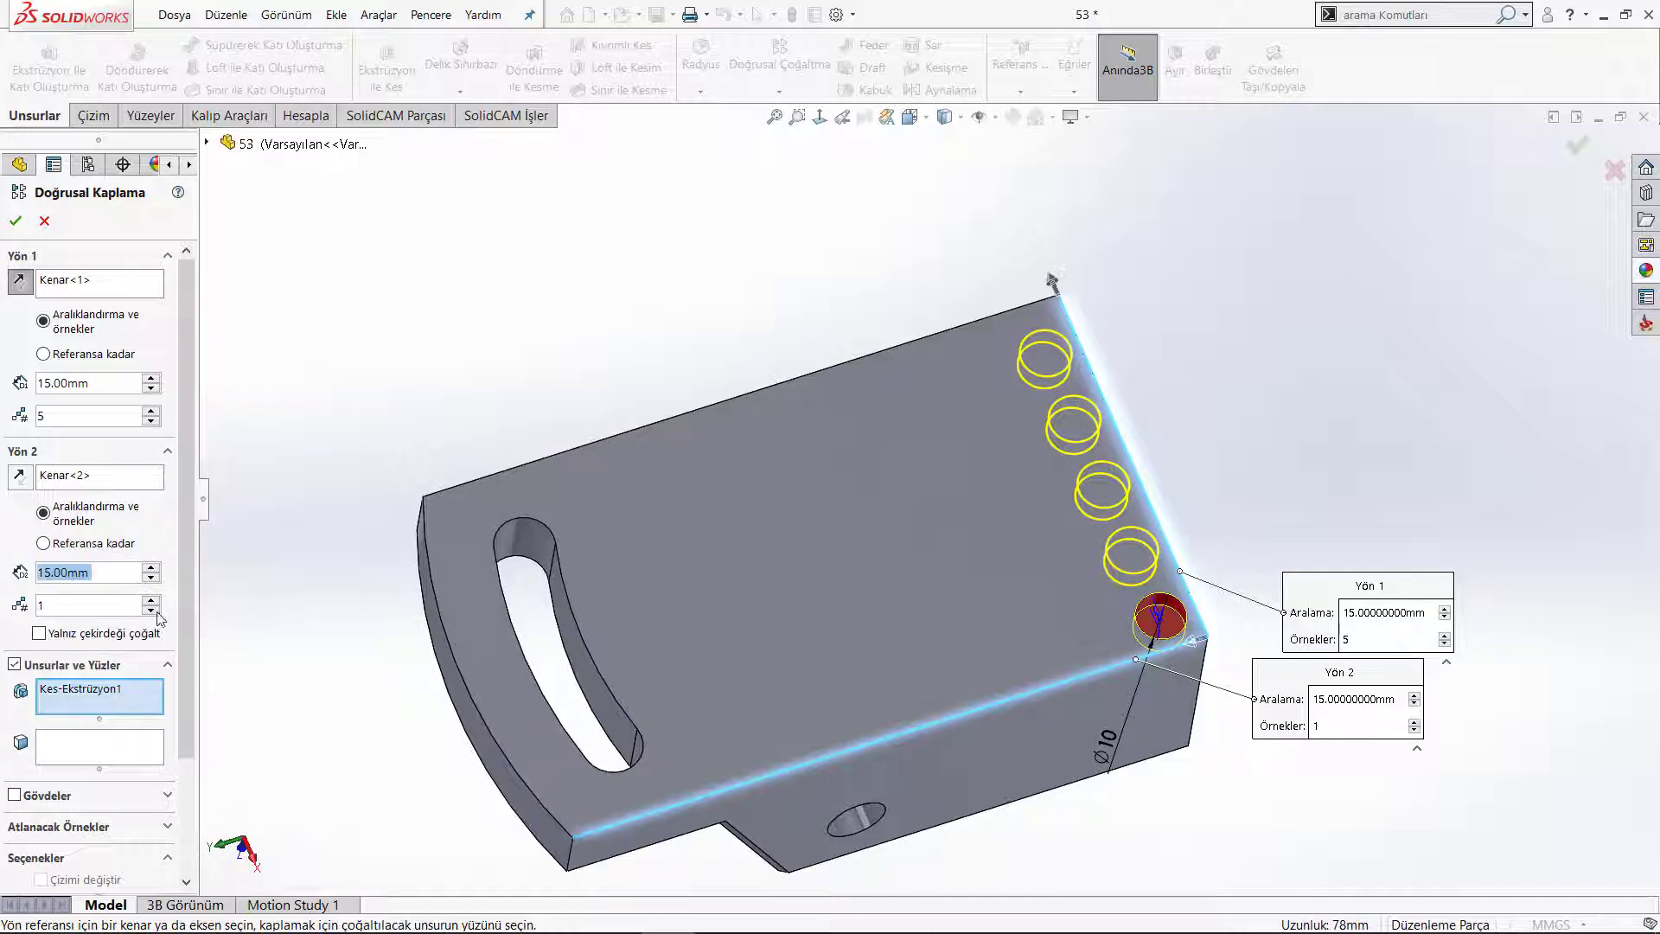
pyautogui.click(158, 602)
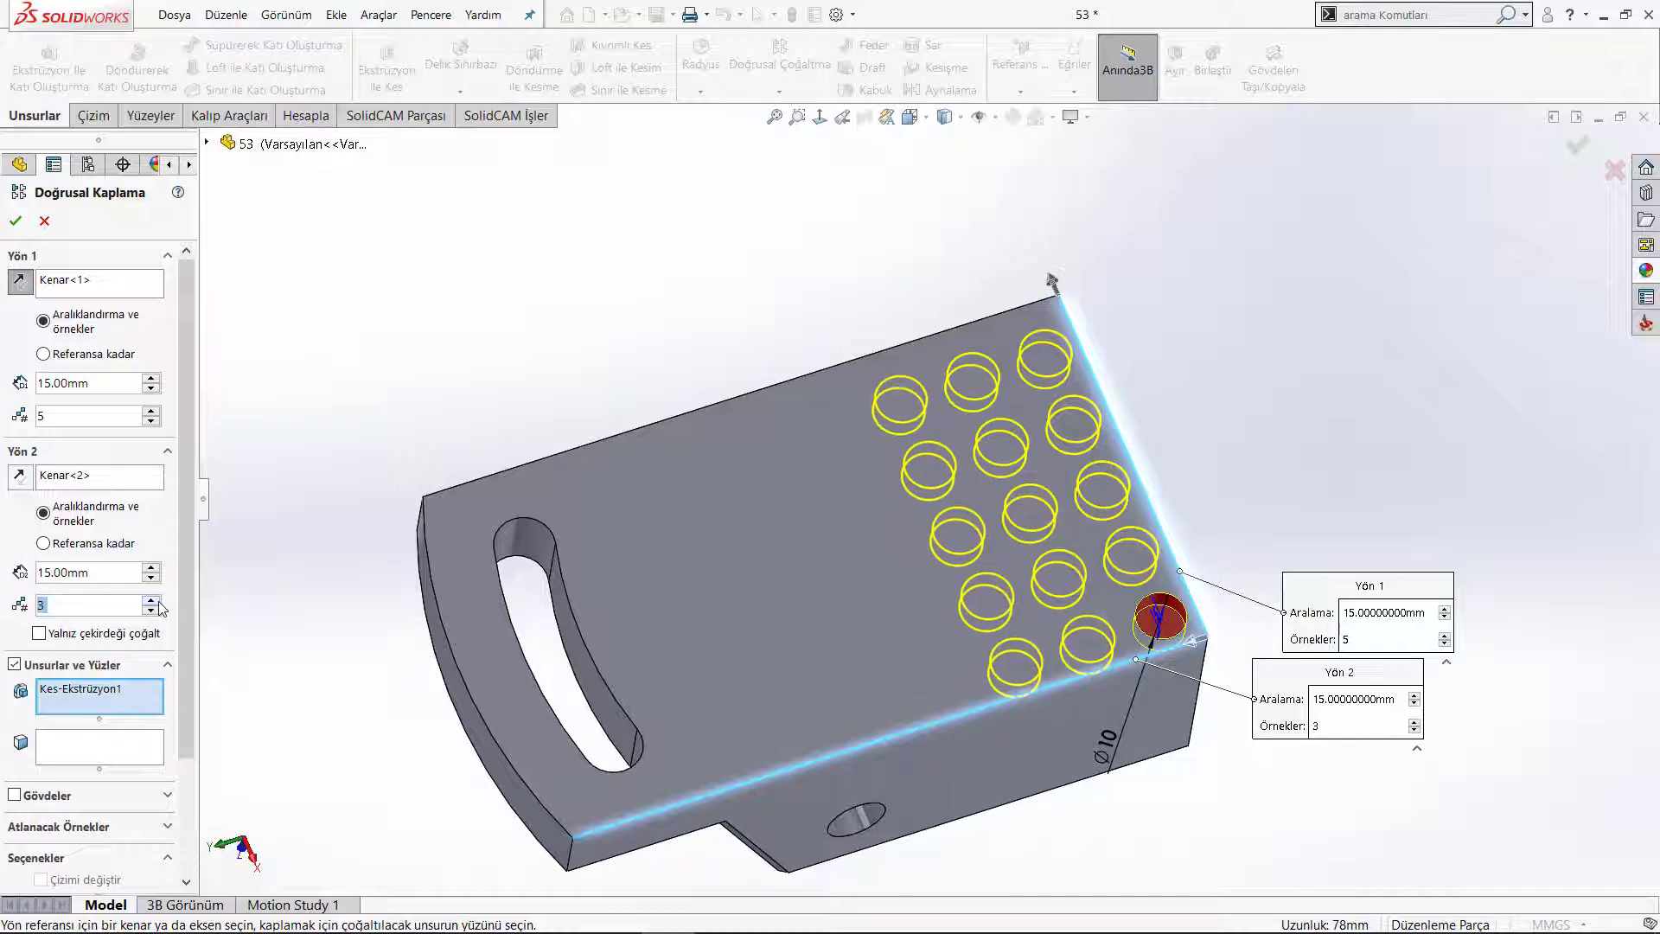
pyautogui.click(158, 601)
pyautogui.click(152, 600)
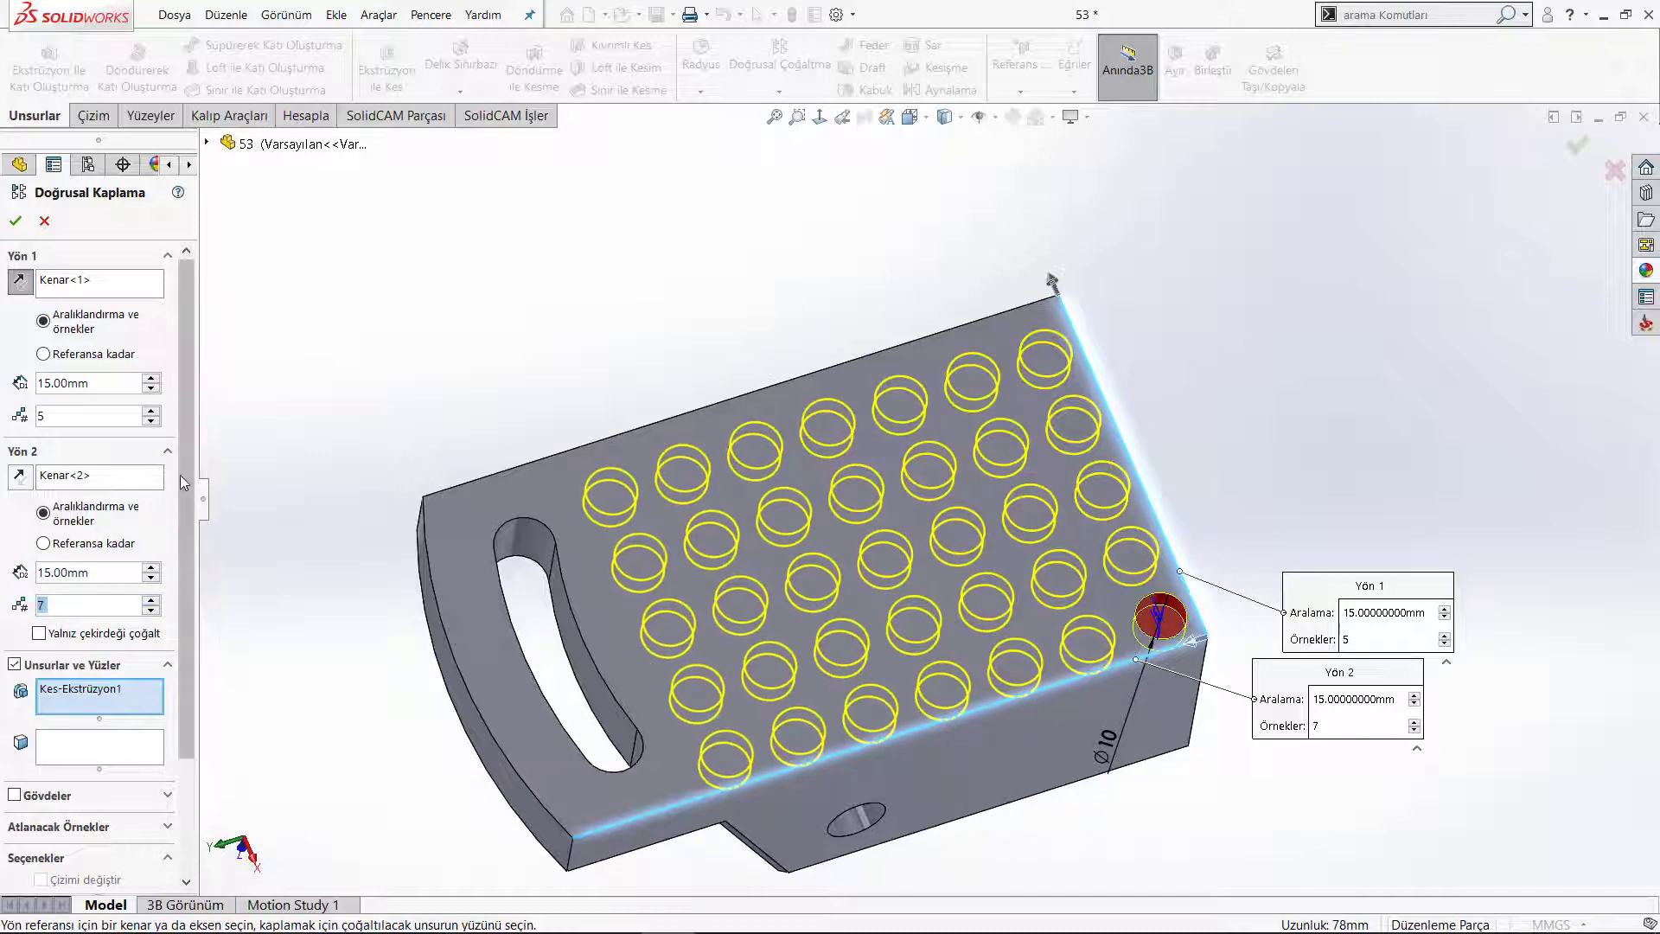
pyautogui.moveTo(502, 381); pyautogui.dragTo(456, 435, button='middle')
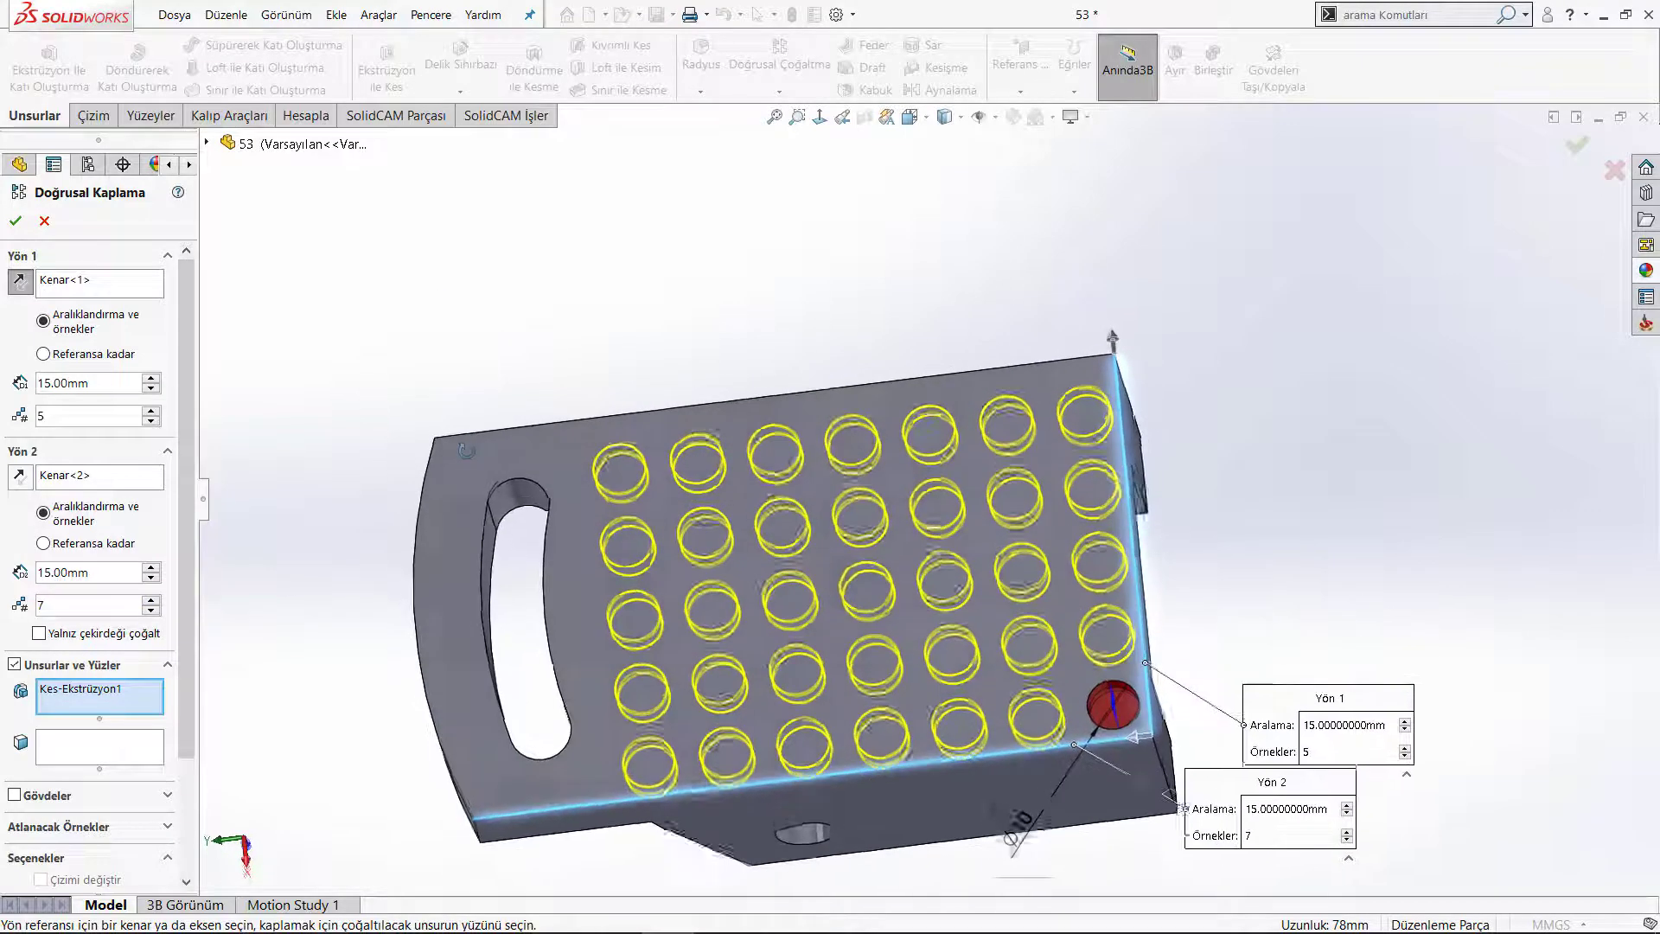
pyautogui.click(16, 222)
pyautogui.moveTo(758, 266); pyautogui.dragTo(709, 364, button='middle')
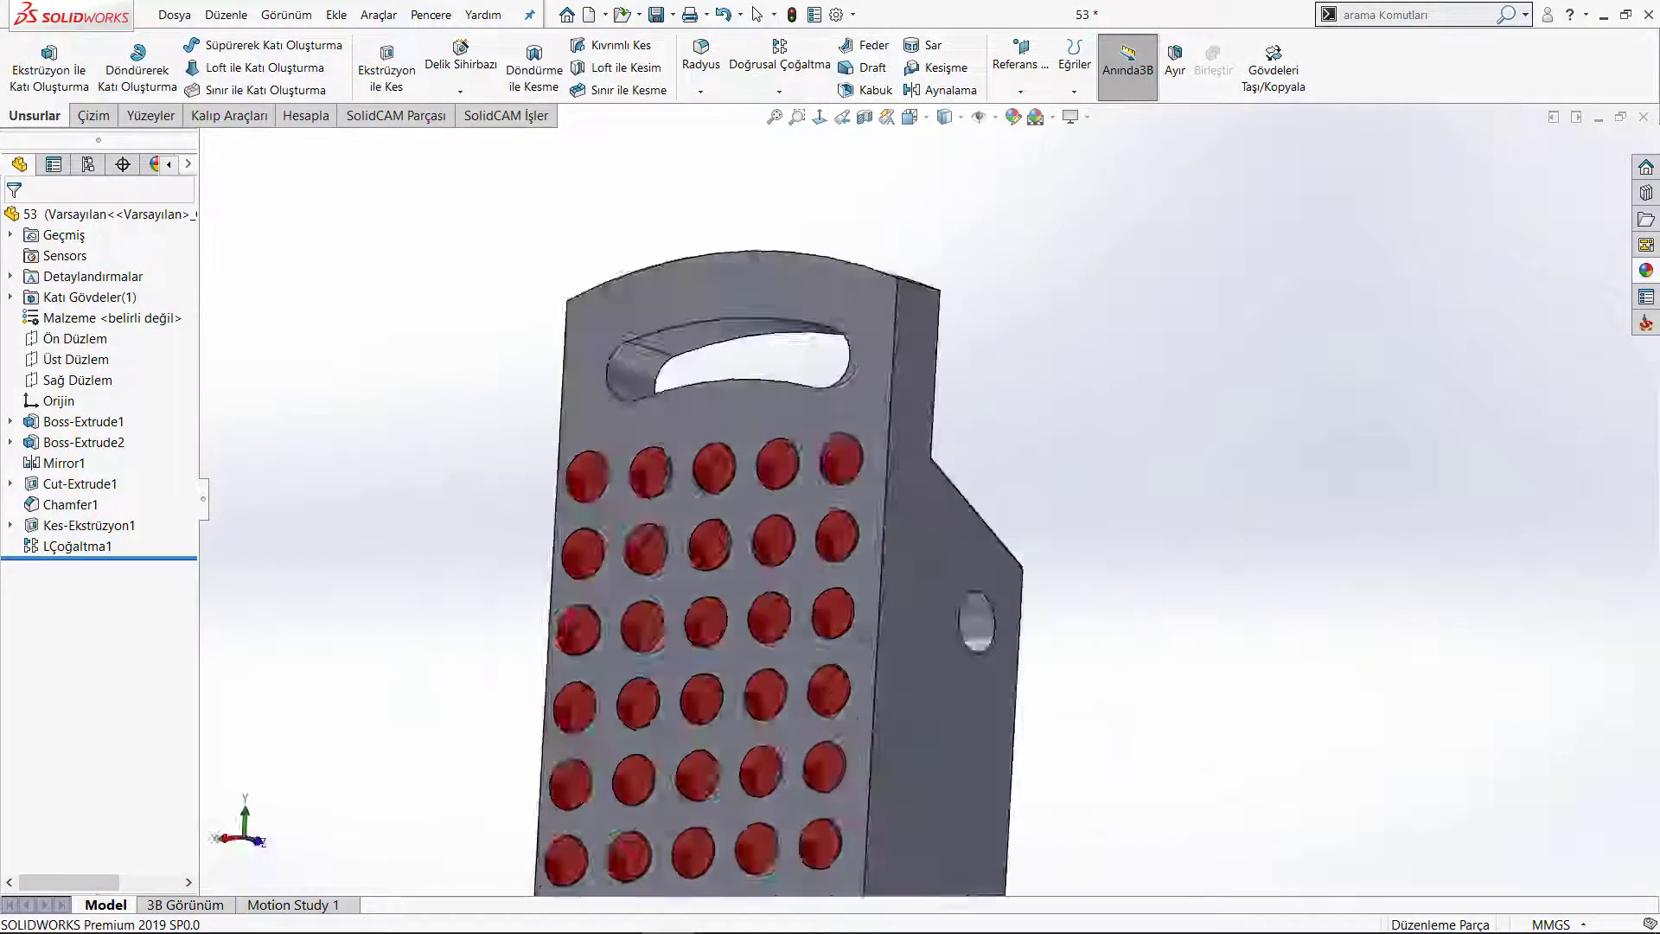
# View the hole grid Normal To and zoomed in, with the Hesapla tab showing
pyautogui.click(819, 117)
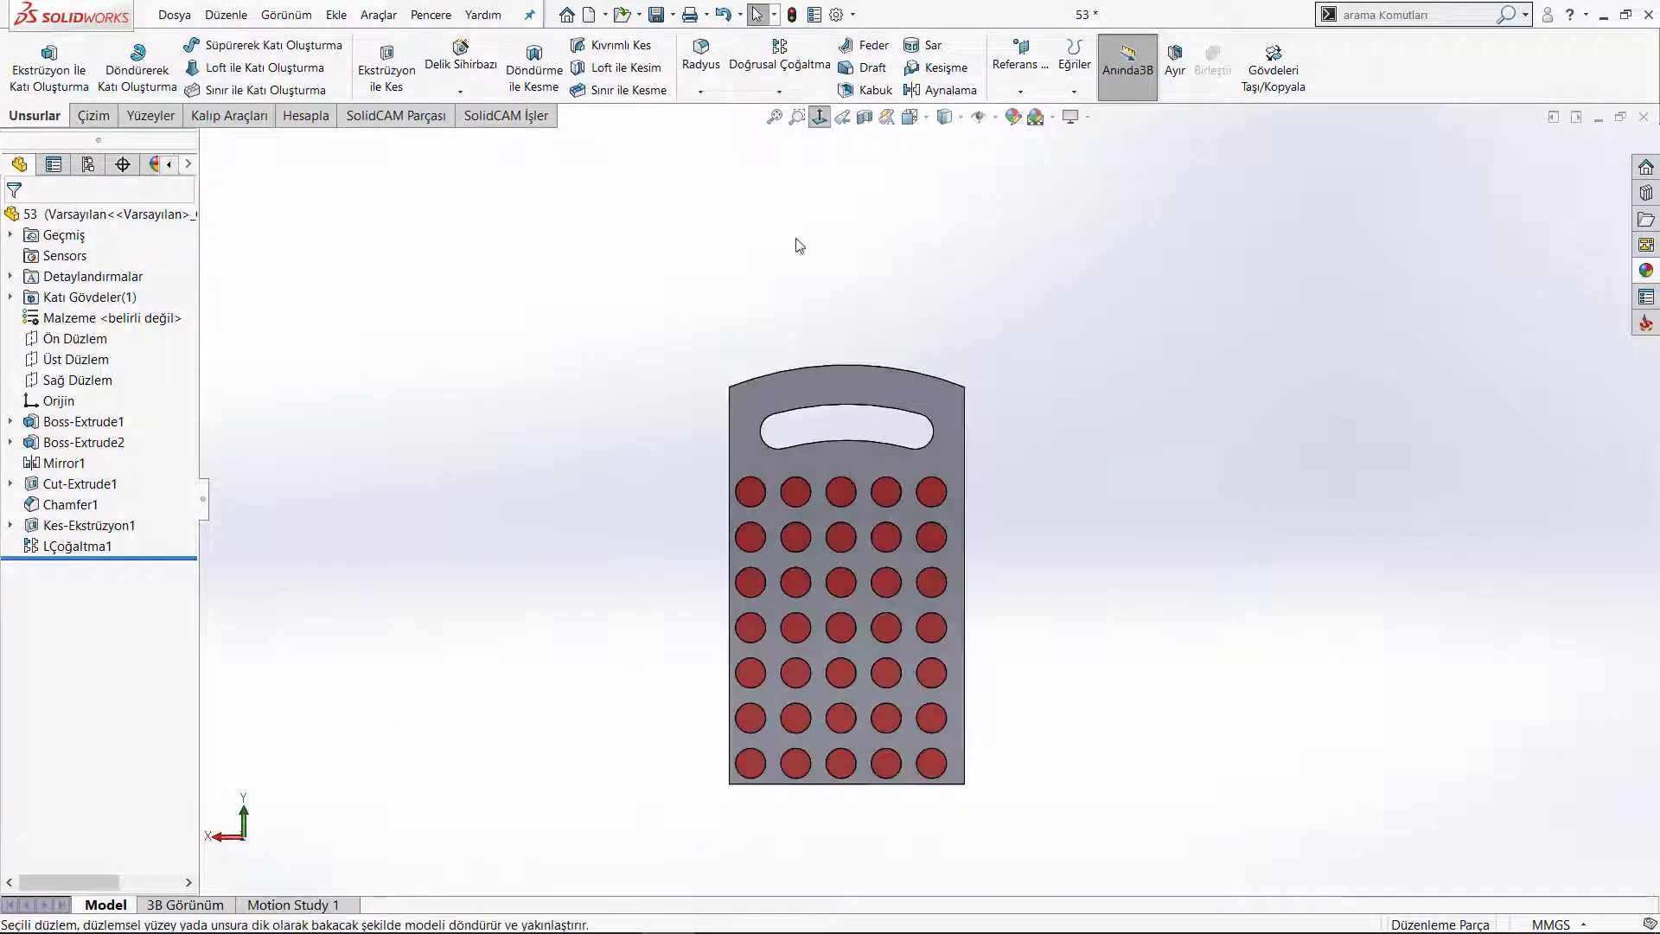
pyautogui.scroll(-5, 923, 470)
pyautogui.scroll(-3, 1075, 396)
pyautogui.scroll(-2, 1071, 391)
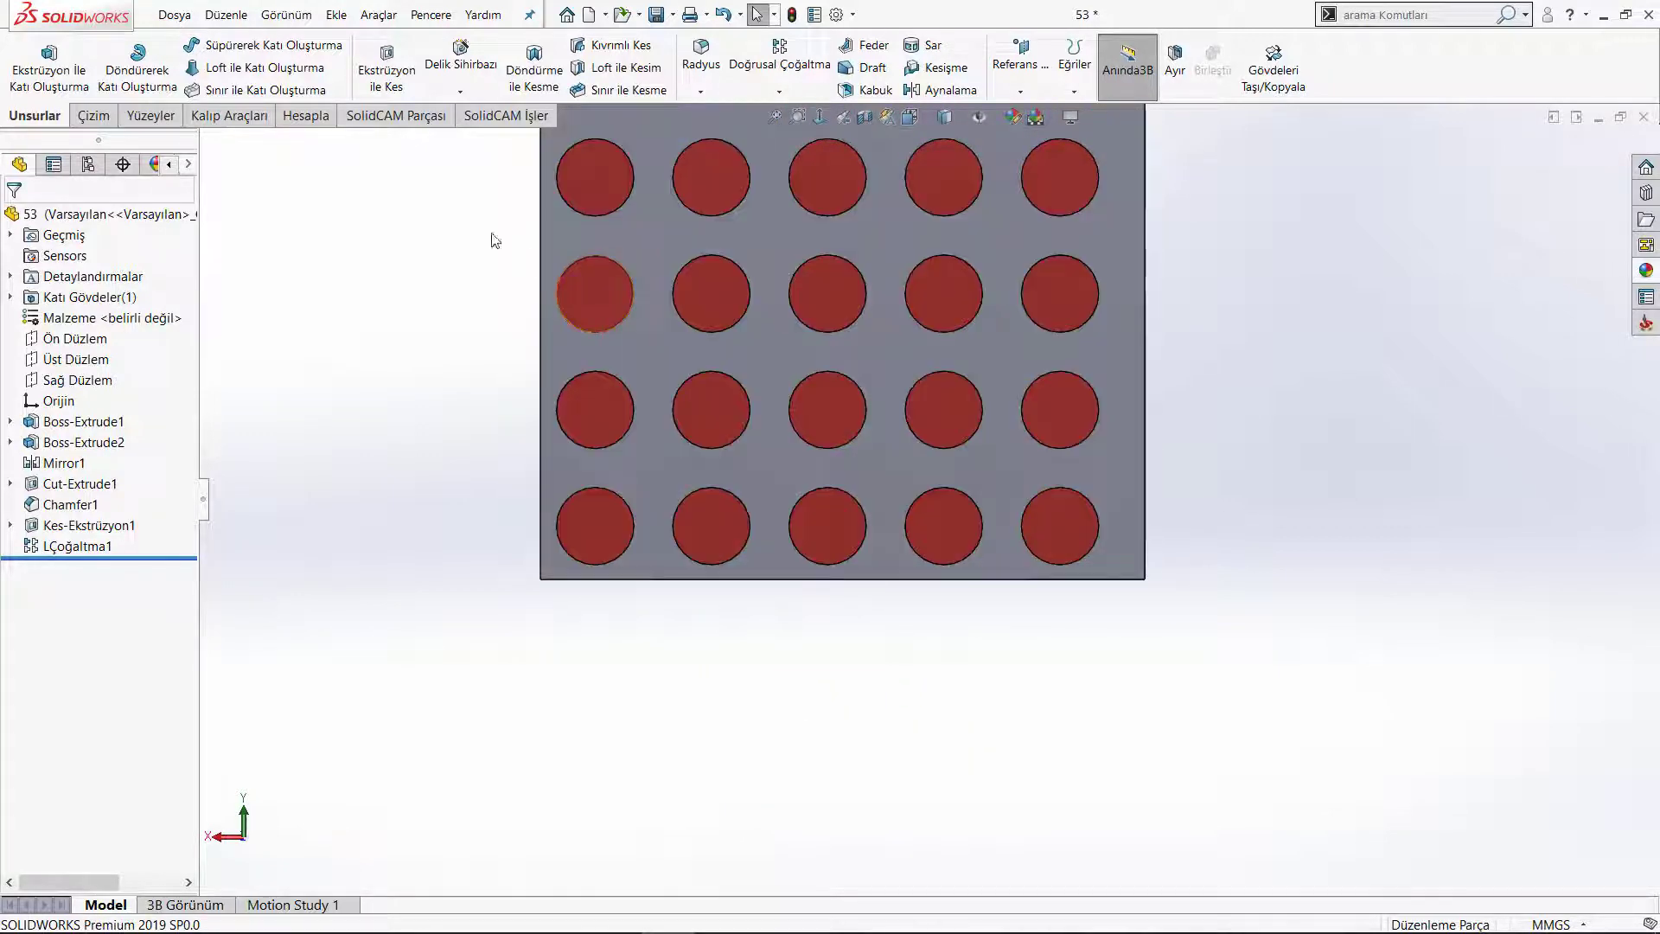
pyautogui.click(302, 121)
# Measure the front corner holes and their distances to the bracket's side faces
pyautogui.click(111, 61)
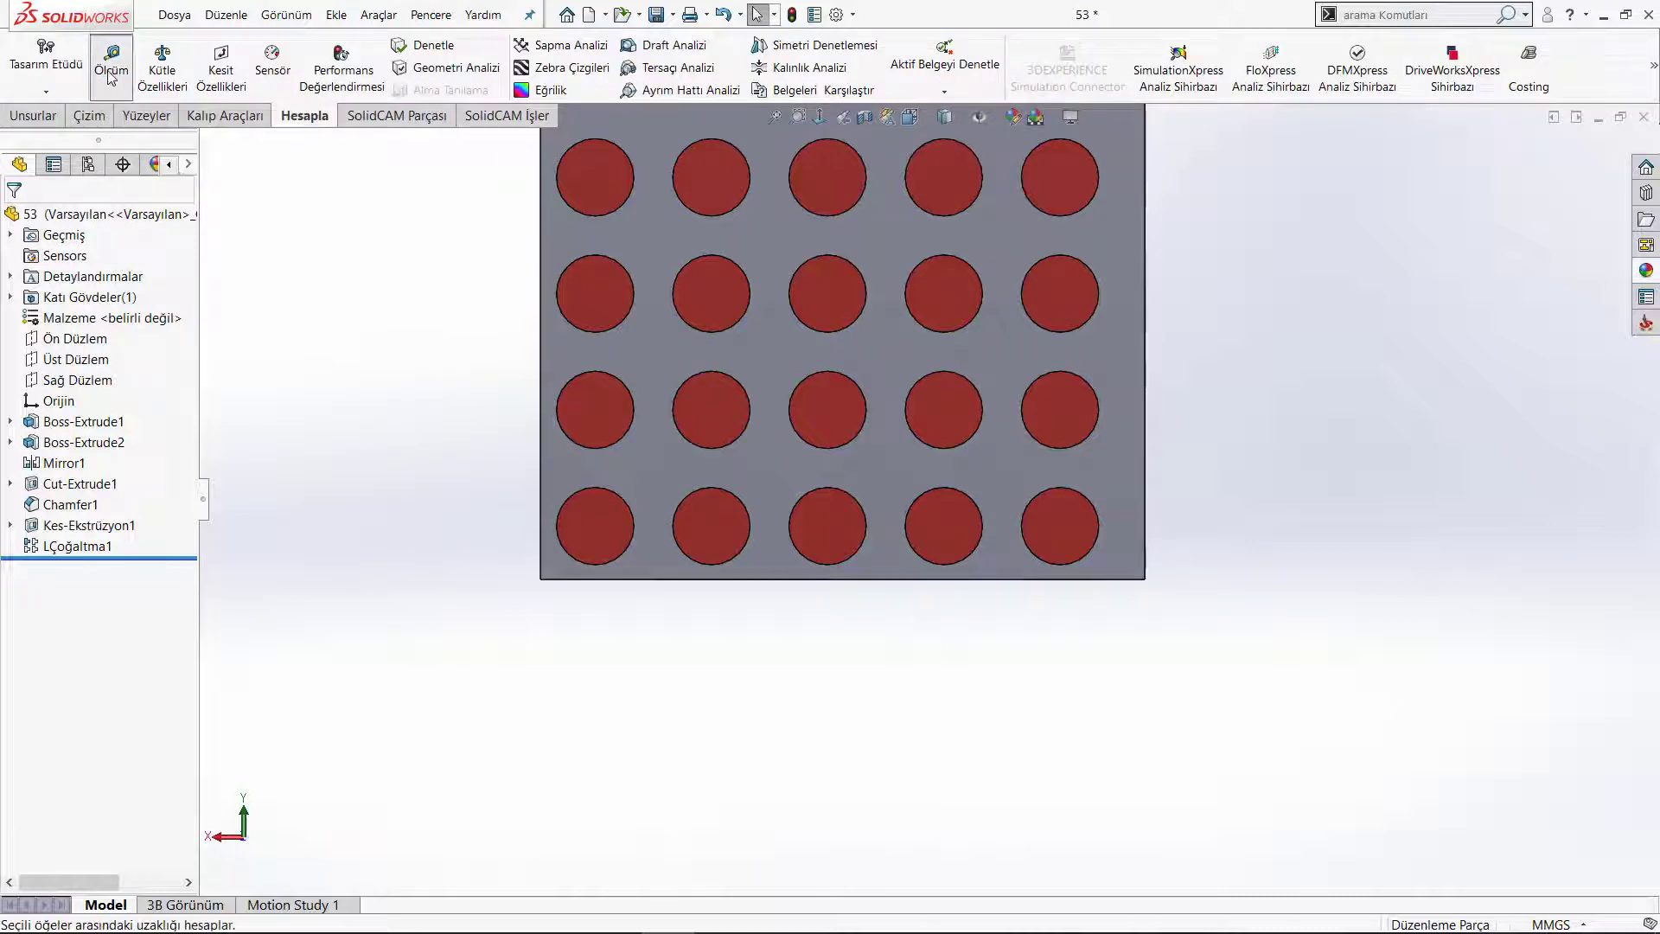
pyautogui.click(704, 529)
pyautogui.moveTo(704, 529)
pyautogui.mouseDown(button='middle')
pyautogui.moveTo(616, 536)
pyautogui.moveTo(604, 560)
pyautogui.moveTo(664, 635)
pyautogui.mouseUp(button='middle')
pyautogui.click(616, 536)
pyautogui.click(570, 596)
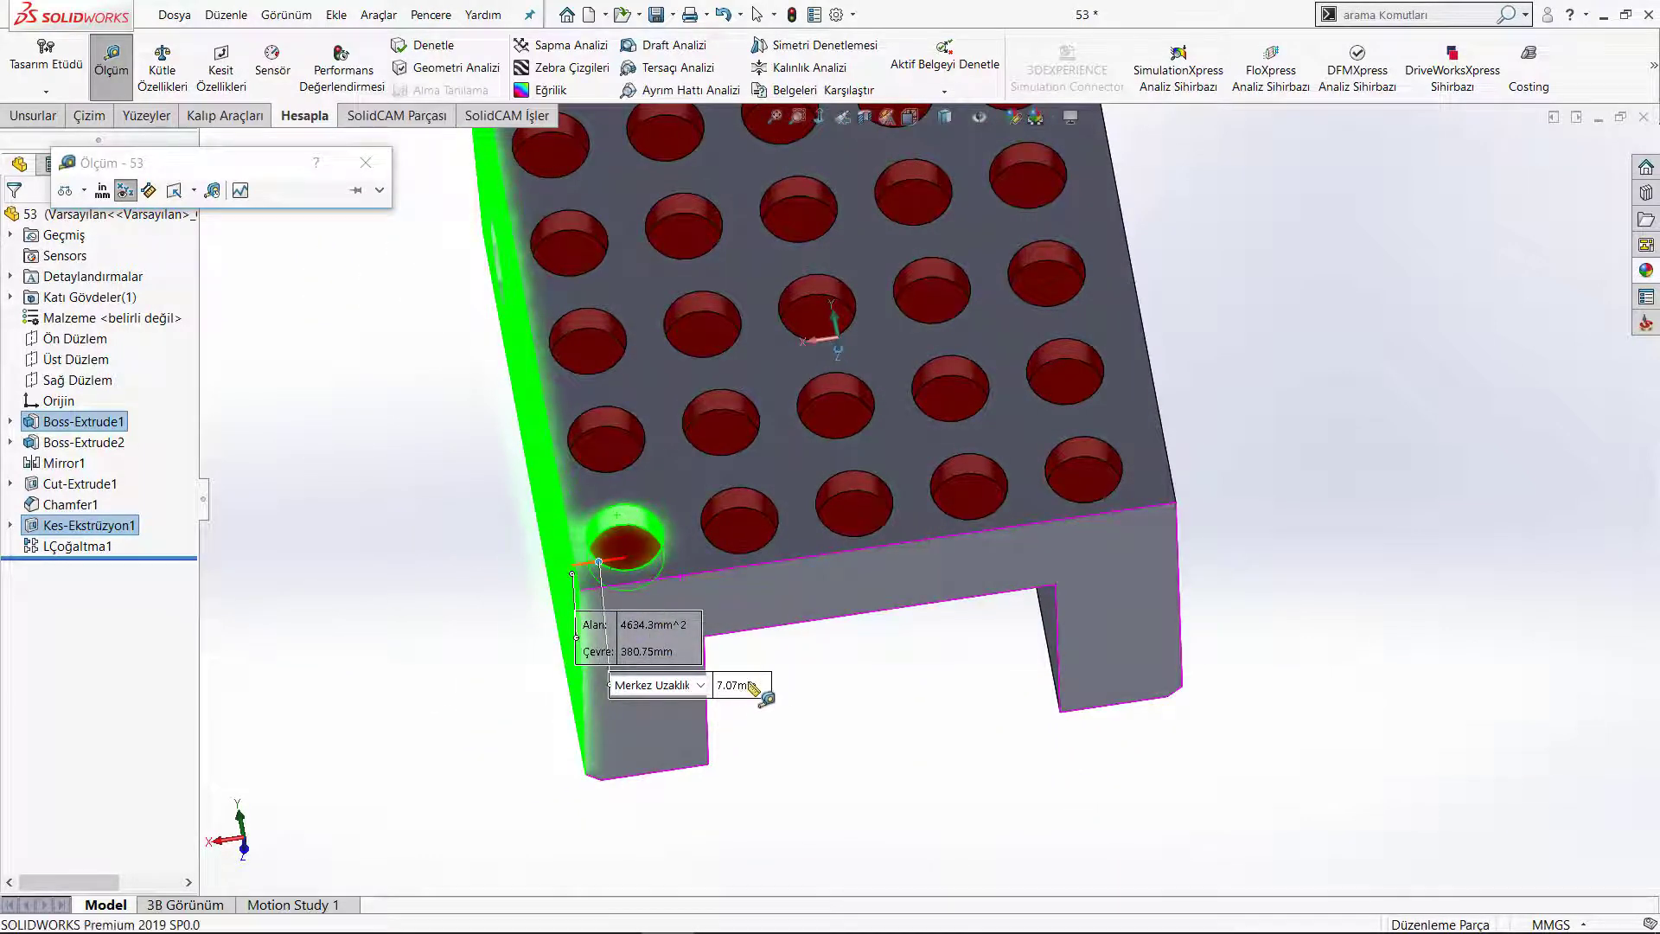
pyautogui.moveTo(835, 683)
pyautogui.mouseDown(button='middle')
pyautogui.moveTo(841, 659)
pyautogui.moveTo(812, 667)
pyautogui.mouseUp(button='middle')
pyautogui.press('Escape')
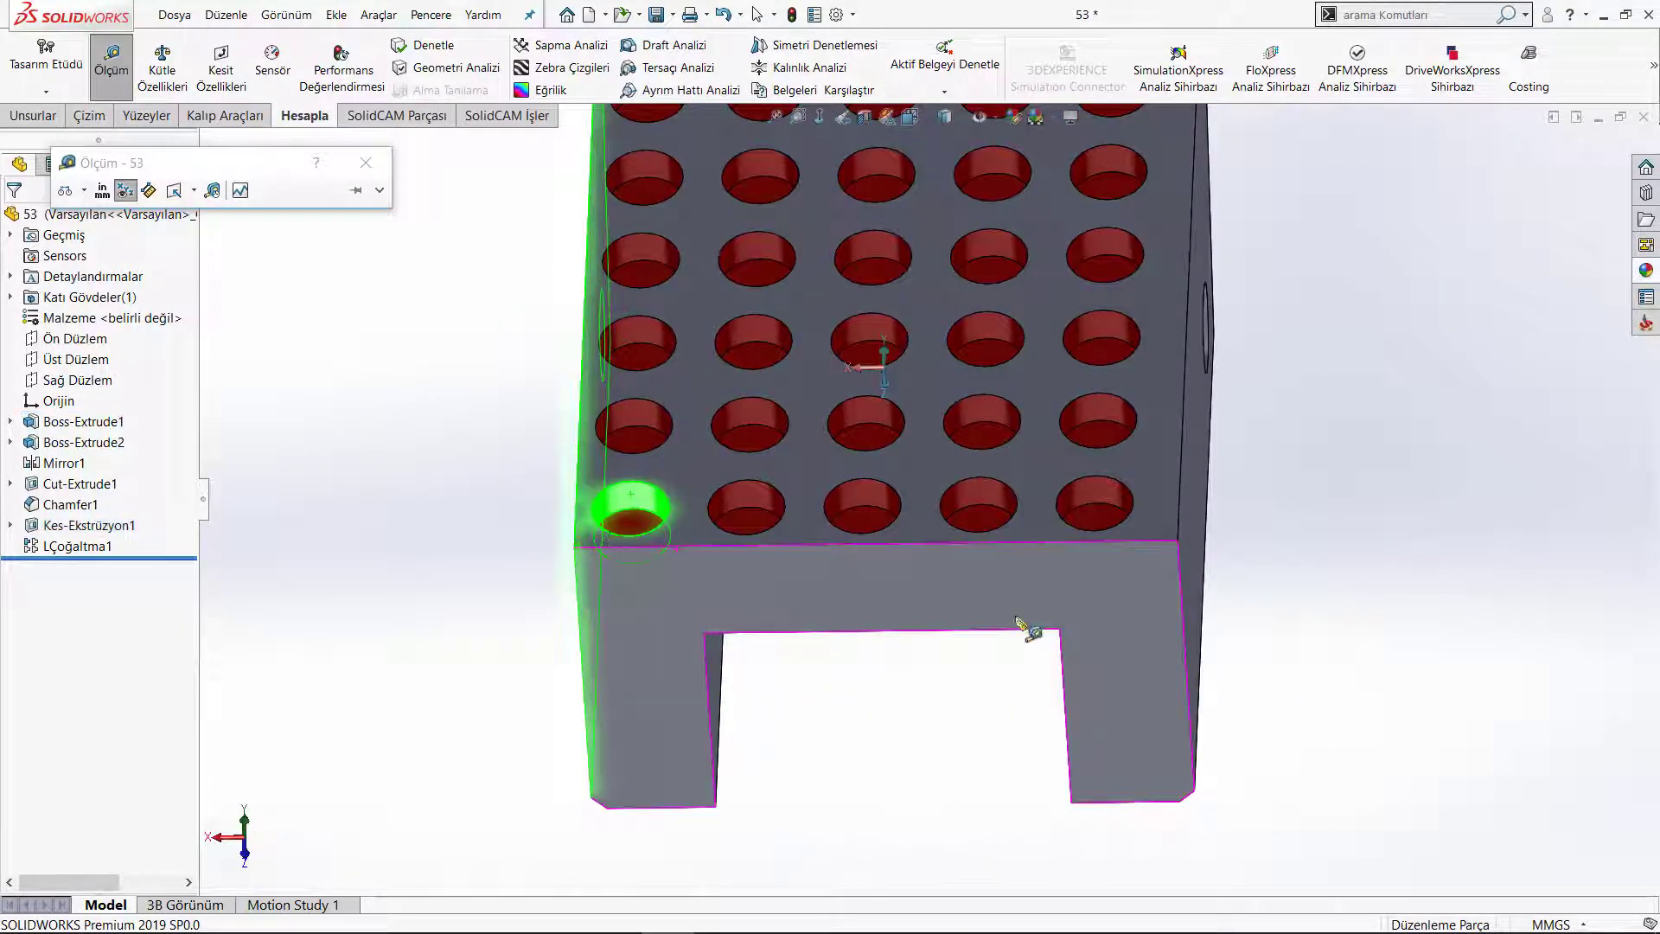
pyautogui.click(1118, 508)
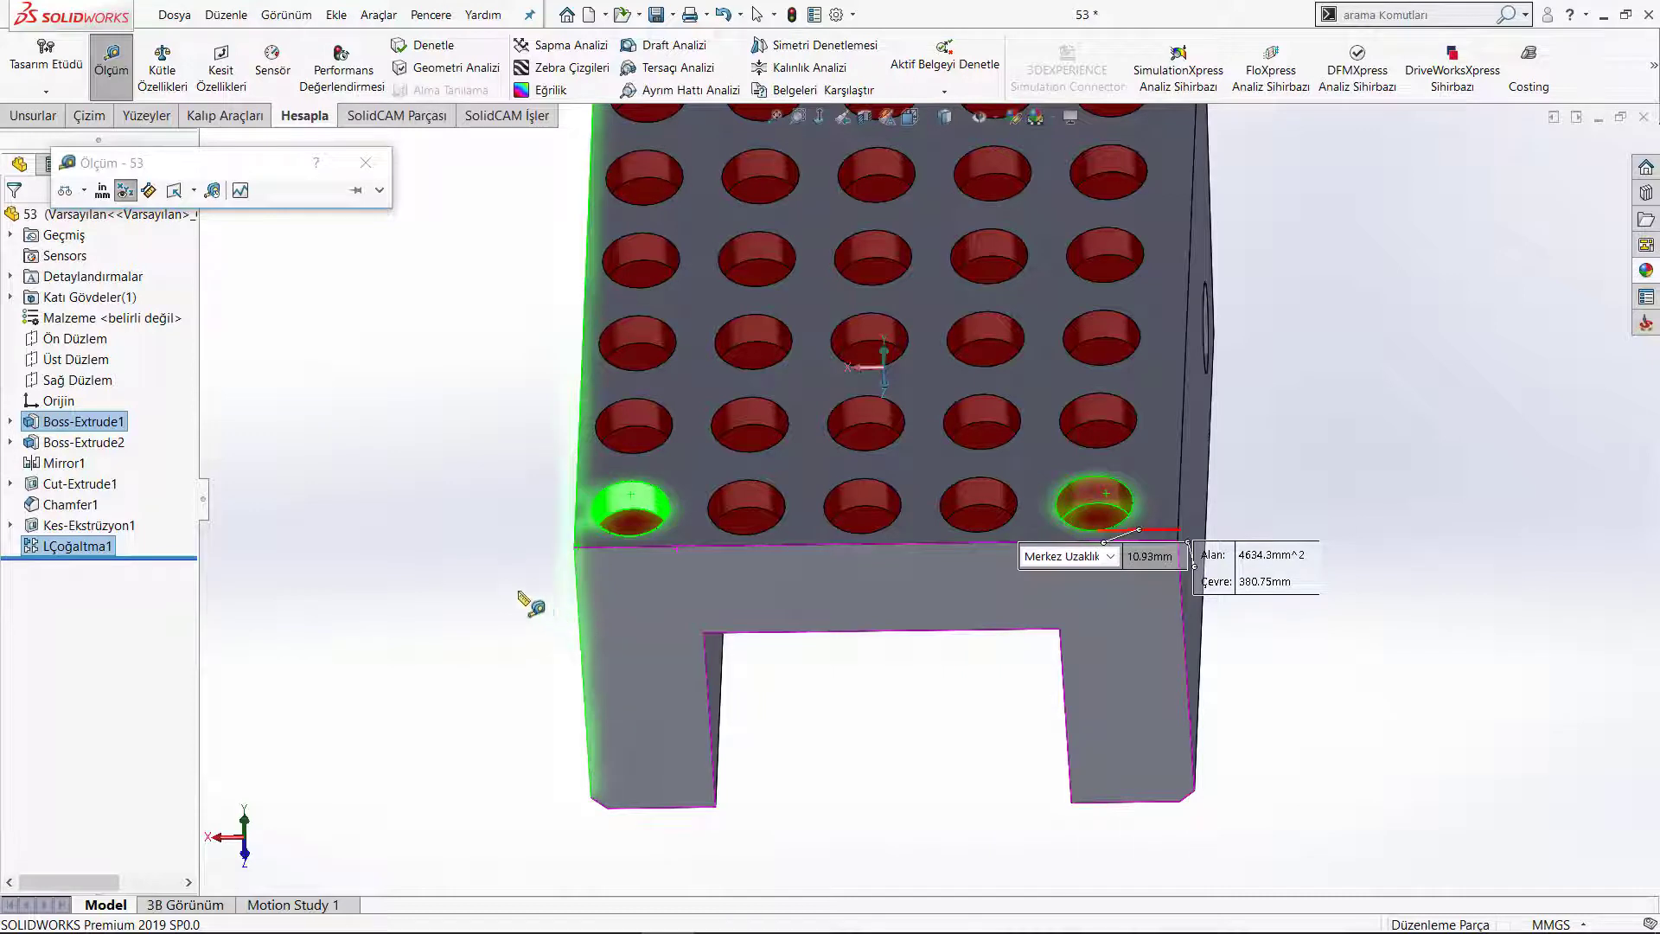
pyautogui.press('Escape')
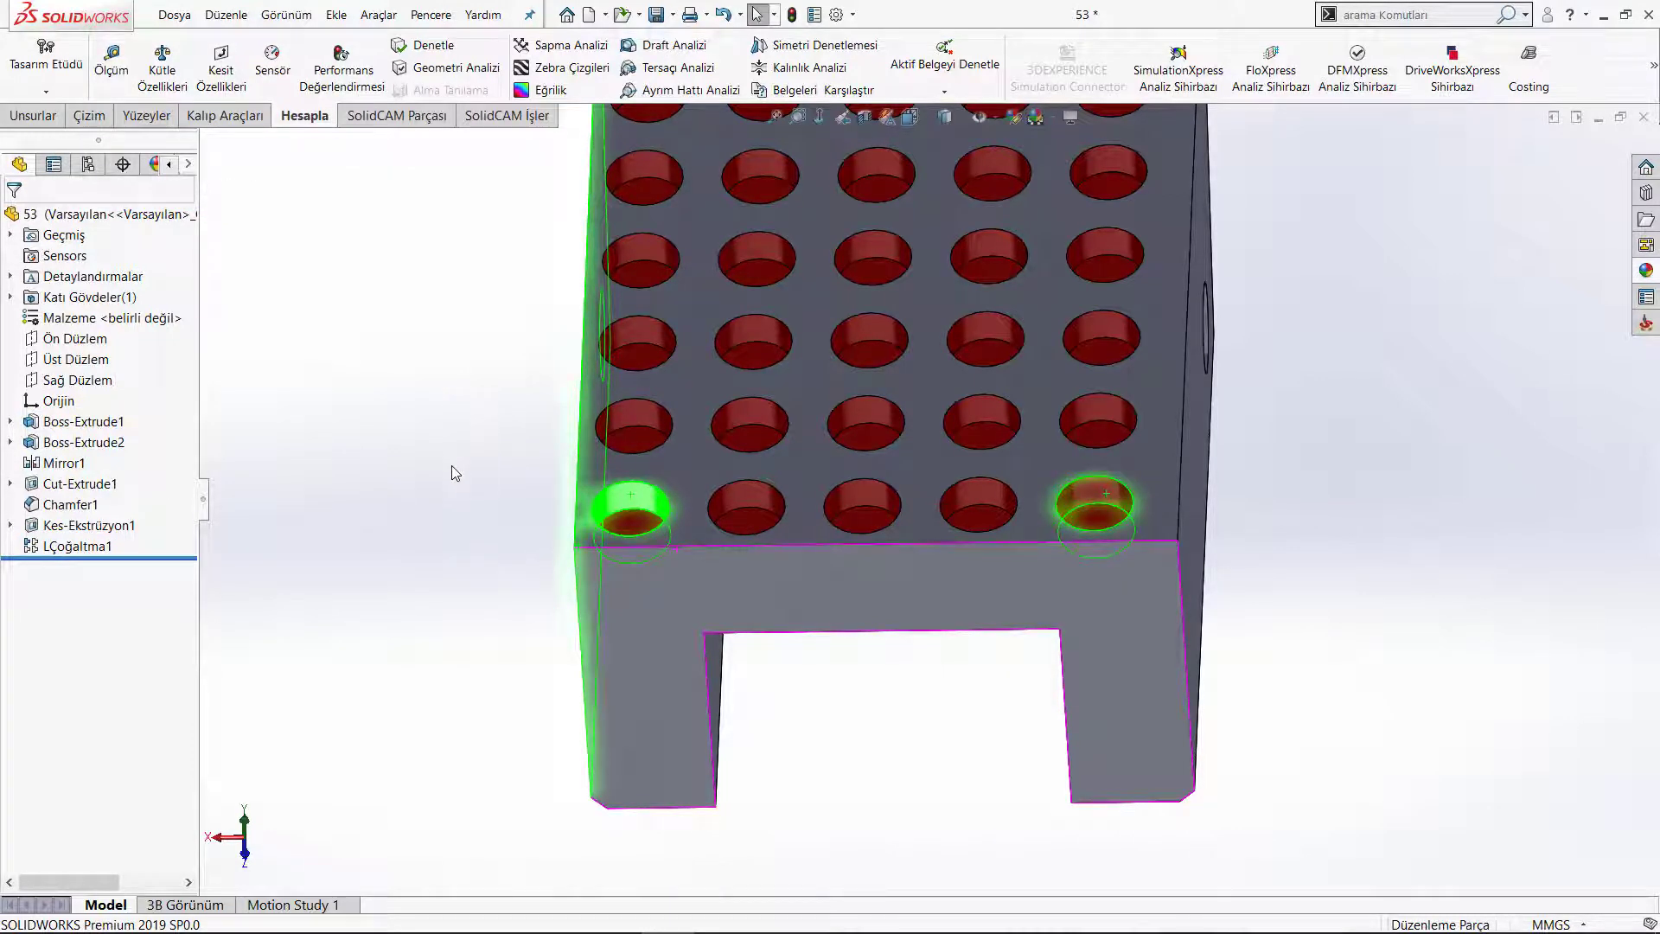
# Re-measure the hole centre distances: 7.07 mm to the left face, 10.93 mm to the right
pyautogui.click(112, 69)
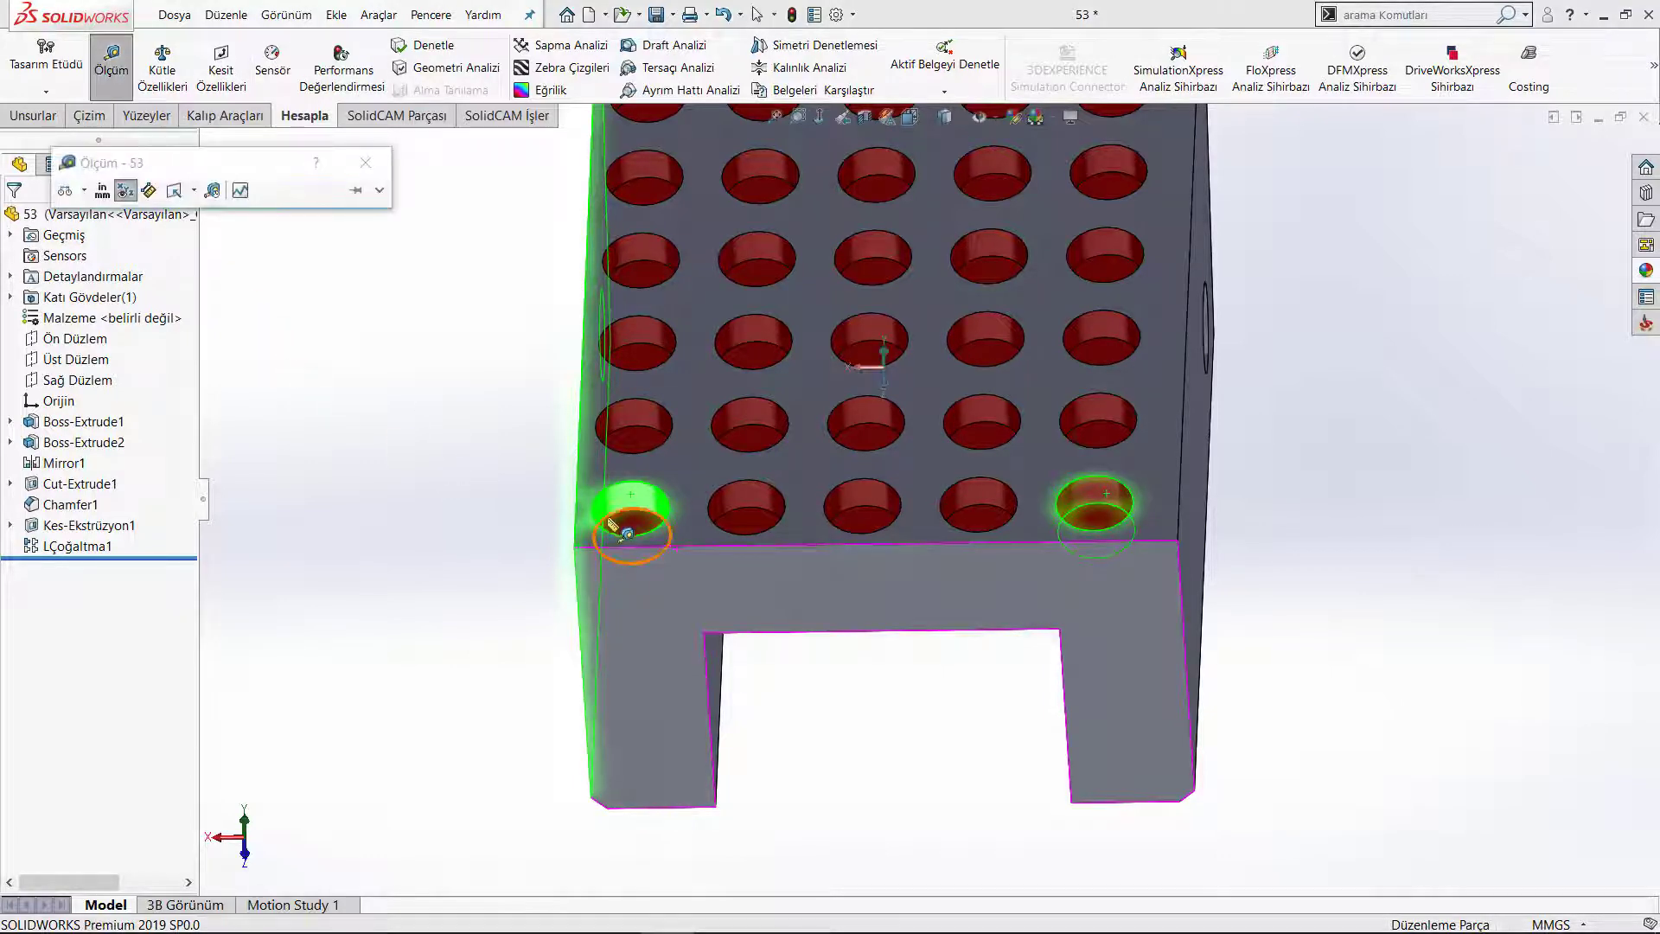
pyautogui.click(620, 508)
pyautogui.press('Right')
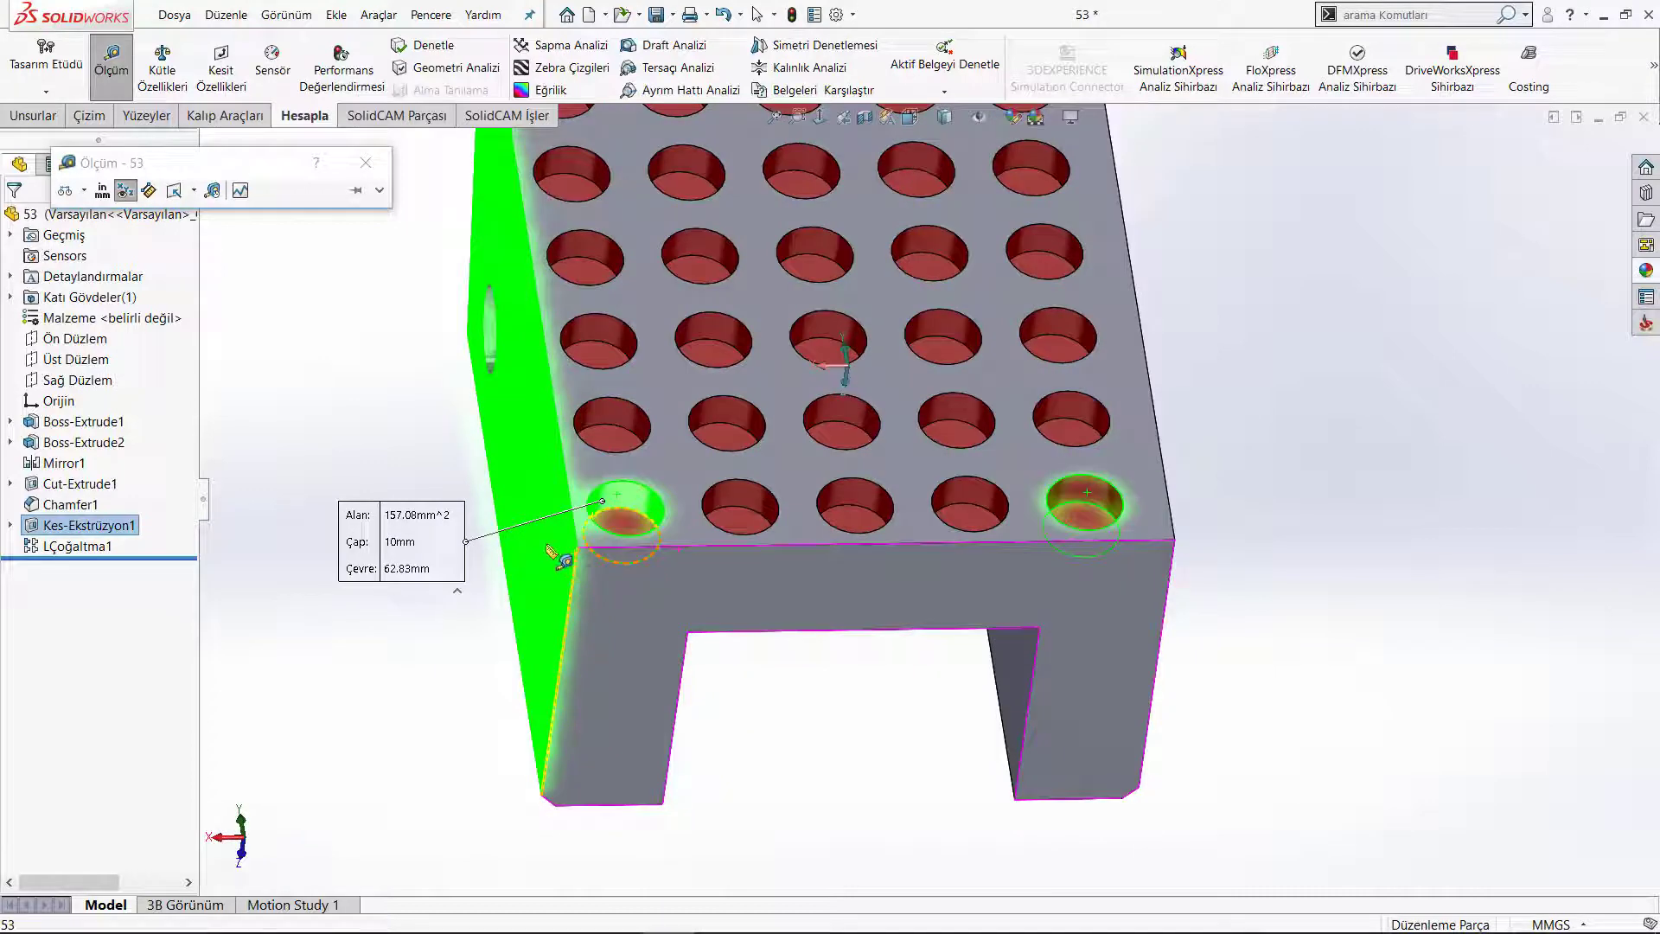
pyautogui.click(548, 550)
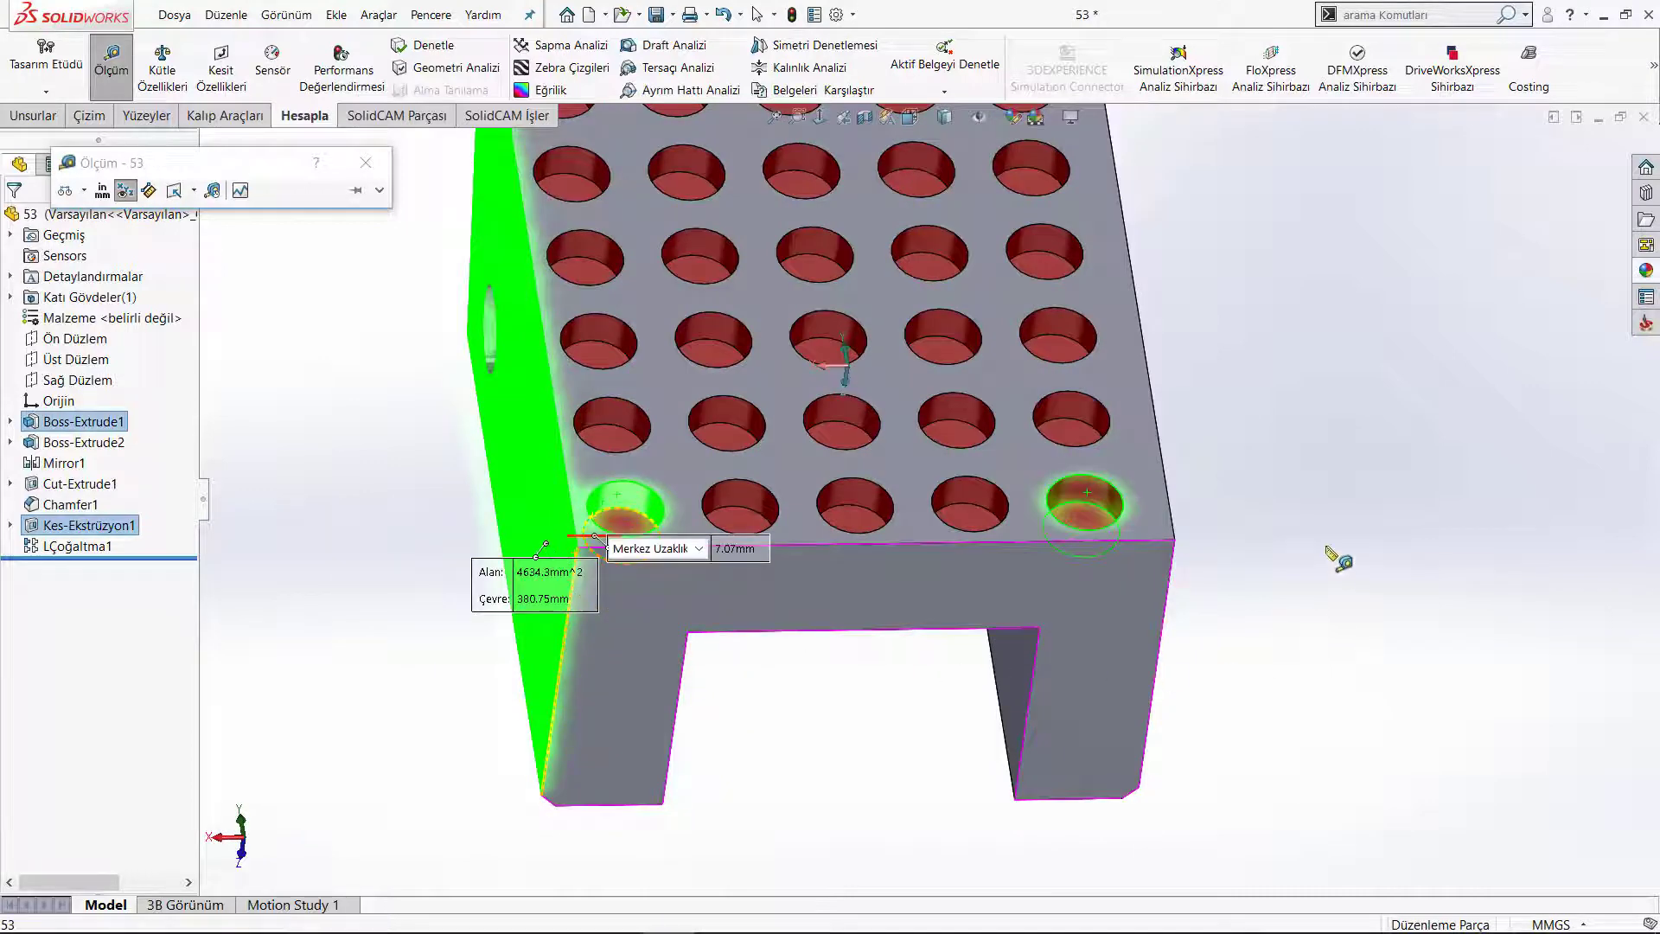
pyautogui.click(1110, 499)
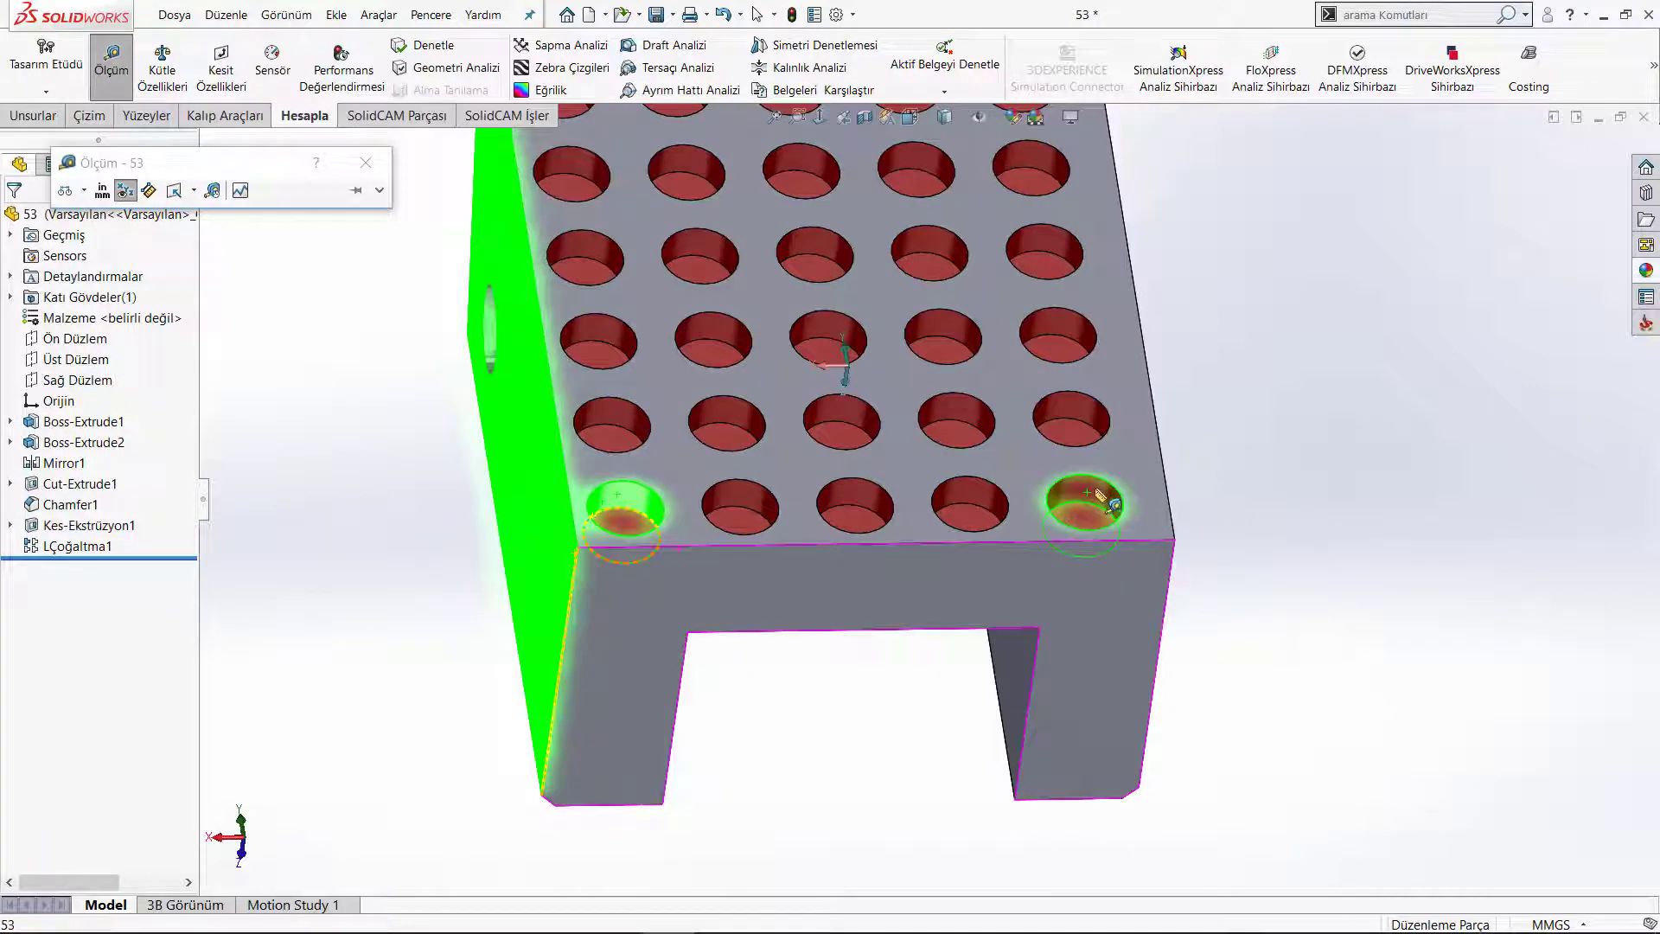
pyautogui.press('Left')
pyautogui.click(1213, 539)
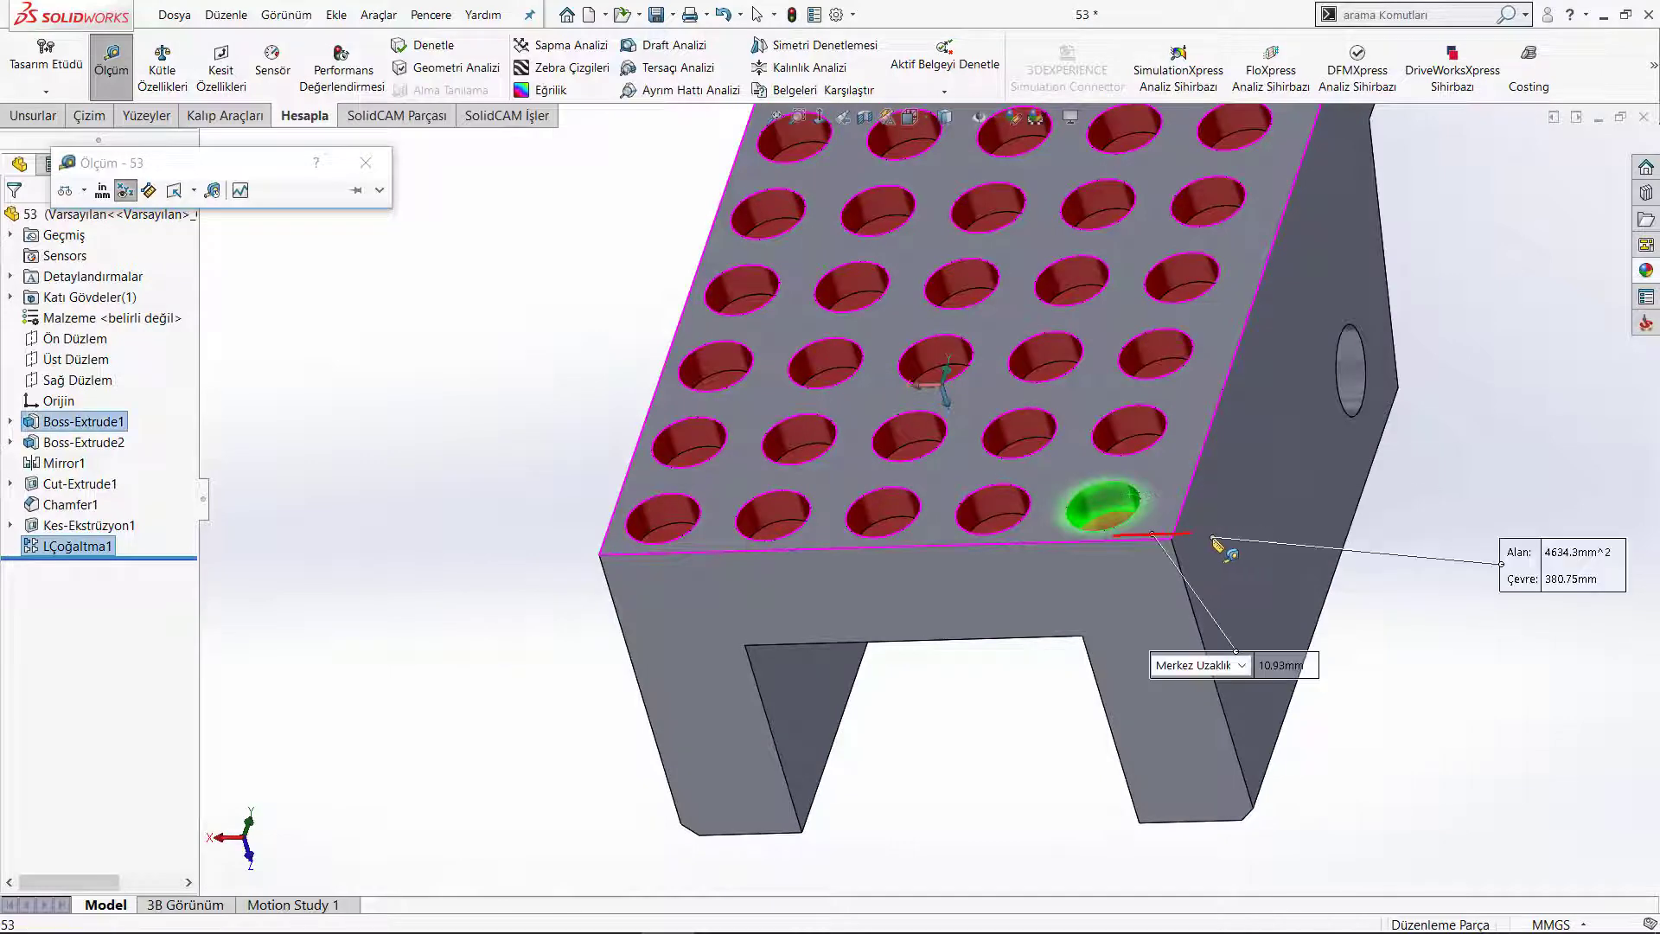
pyautogui.press('Escape')
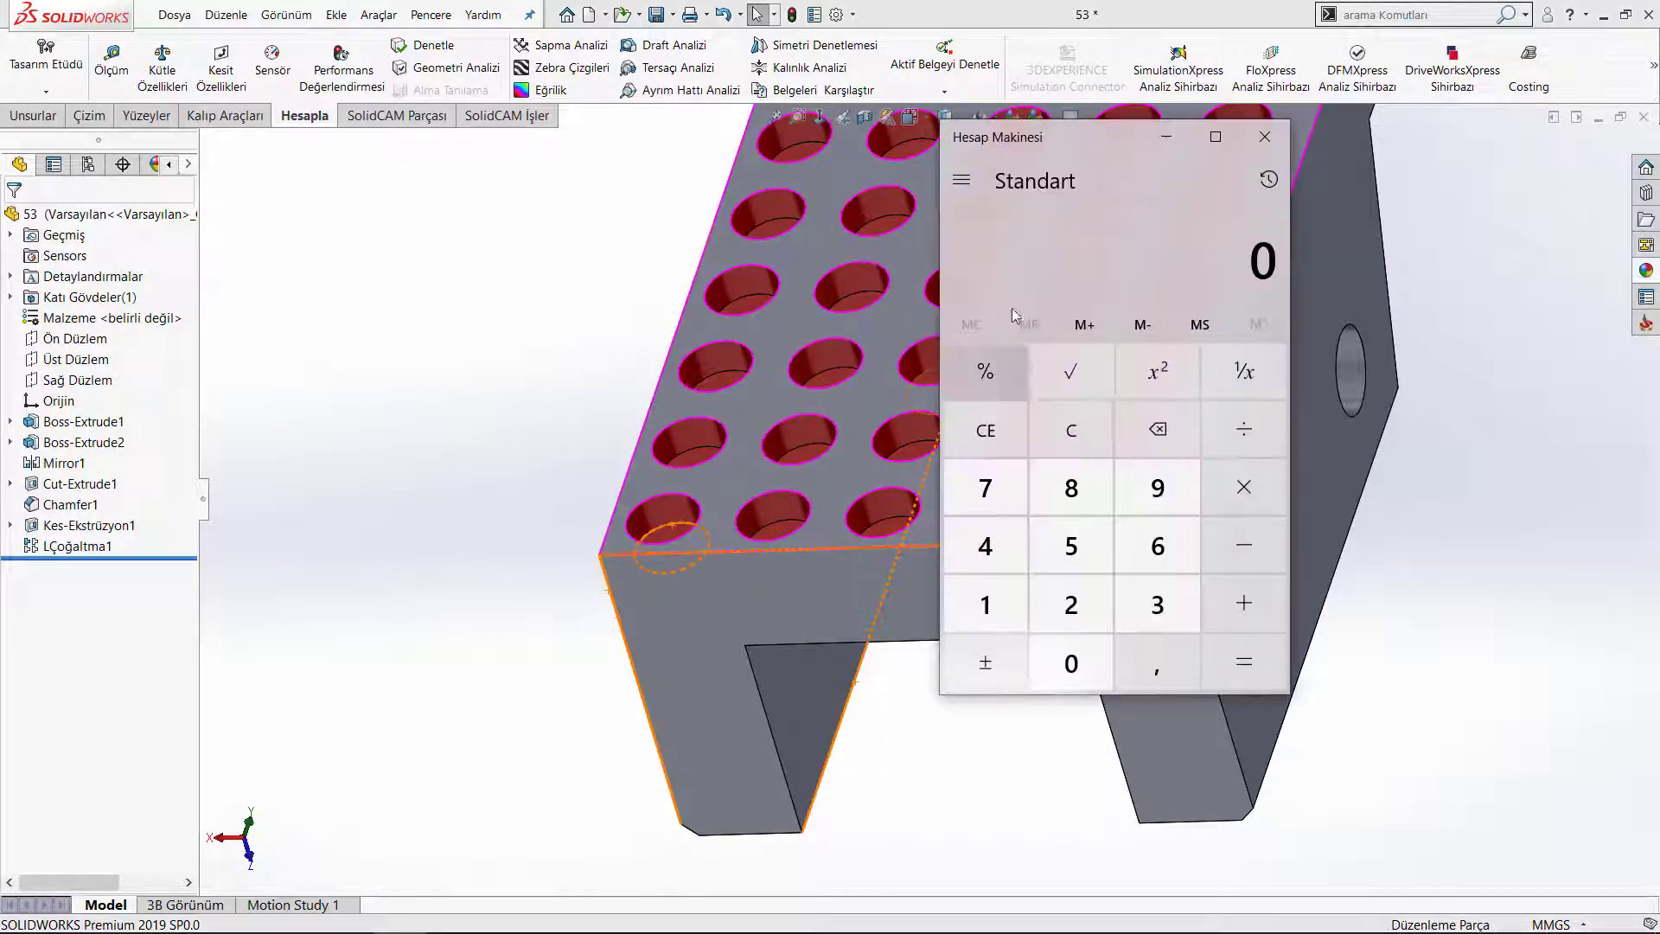
# Calculate (10,93 − 7,07) ÷ 2 = 1,93 in Calculator, then close it
pyautogui.write('10')
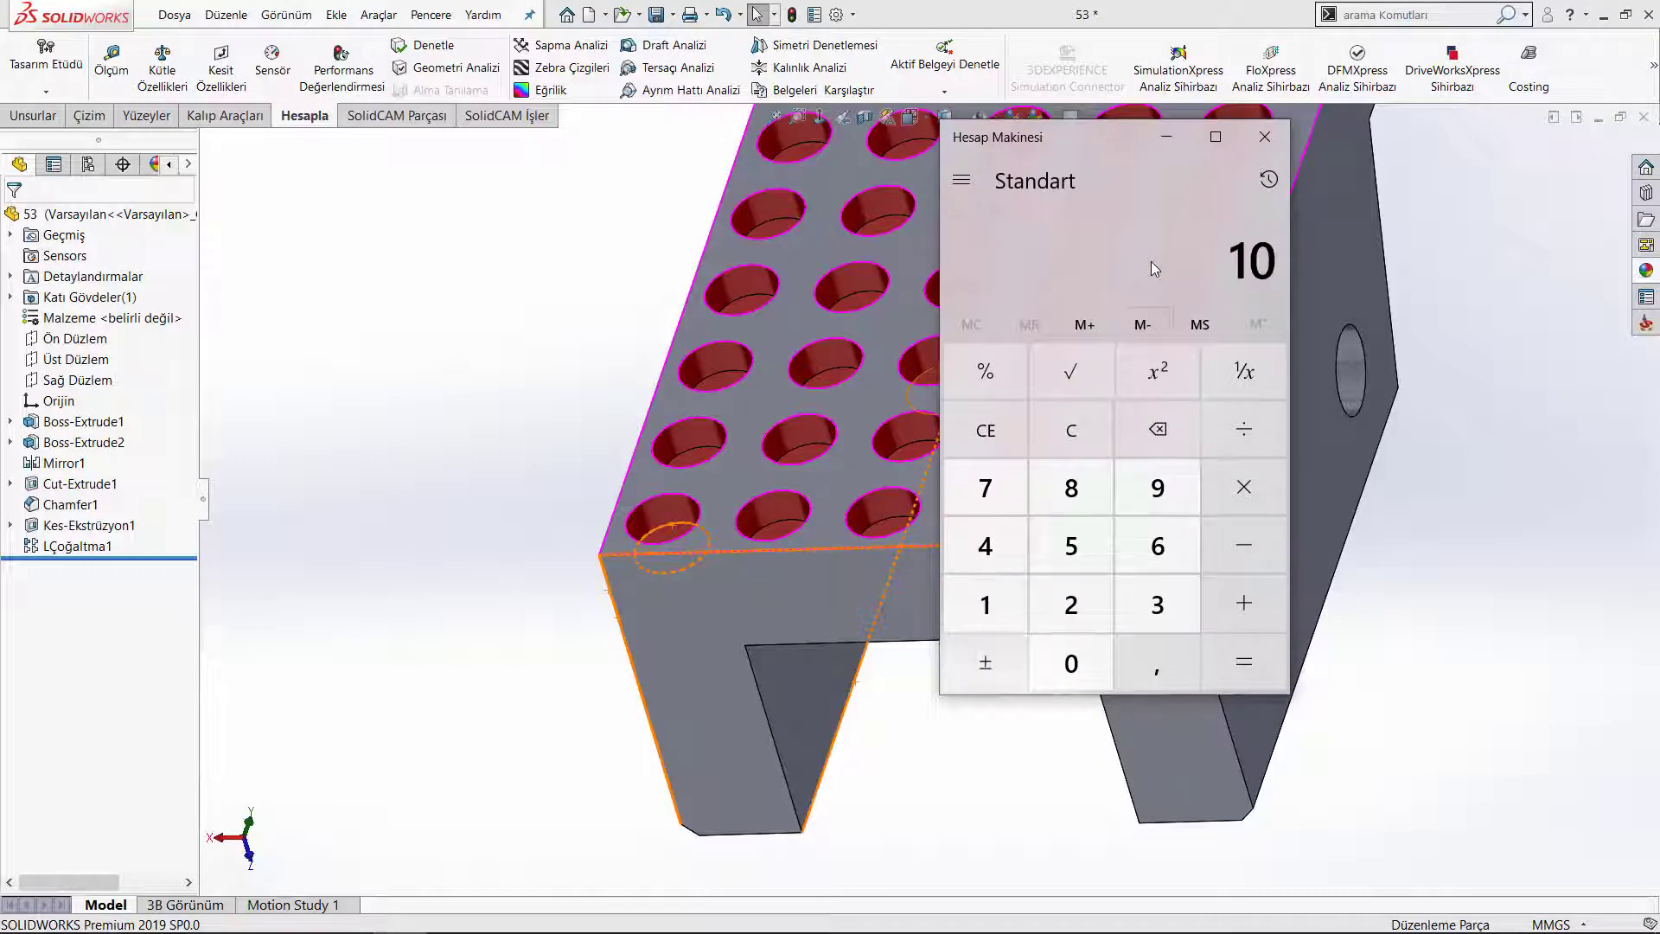
pyautogui.write(',93-')
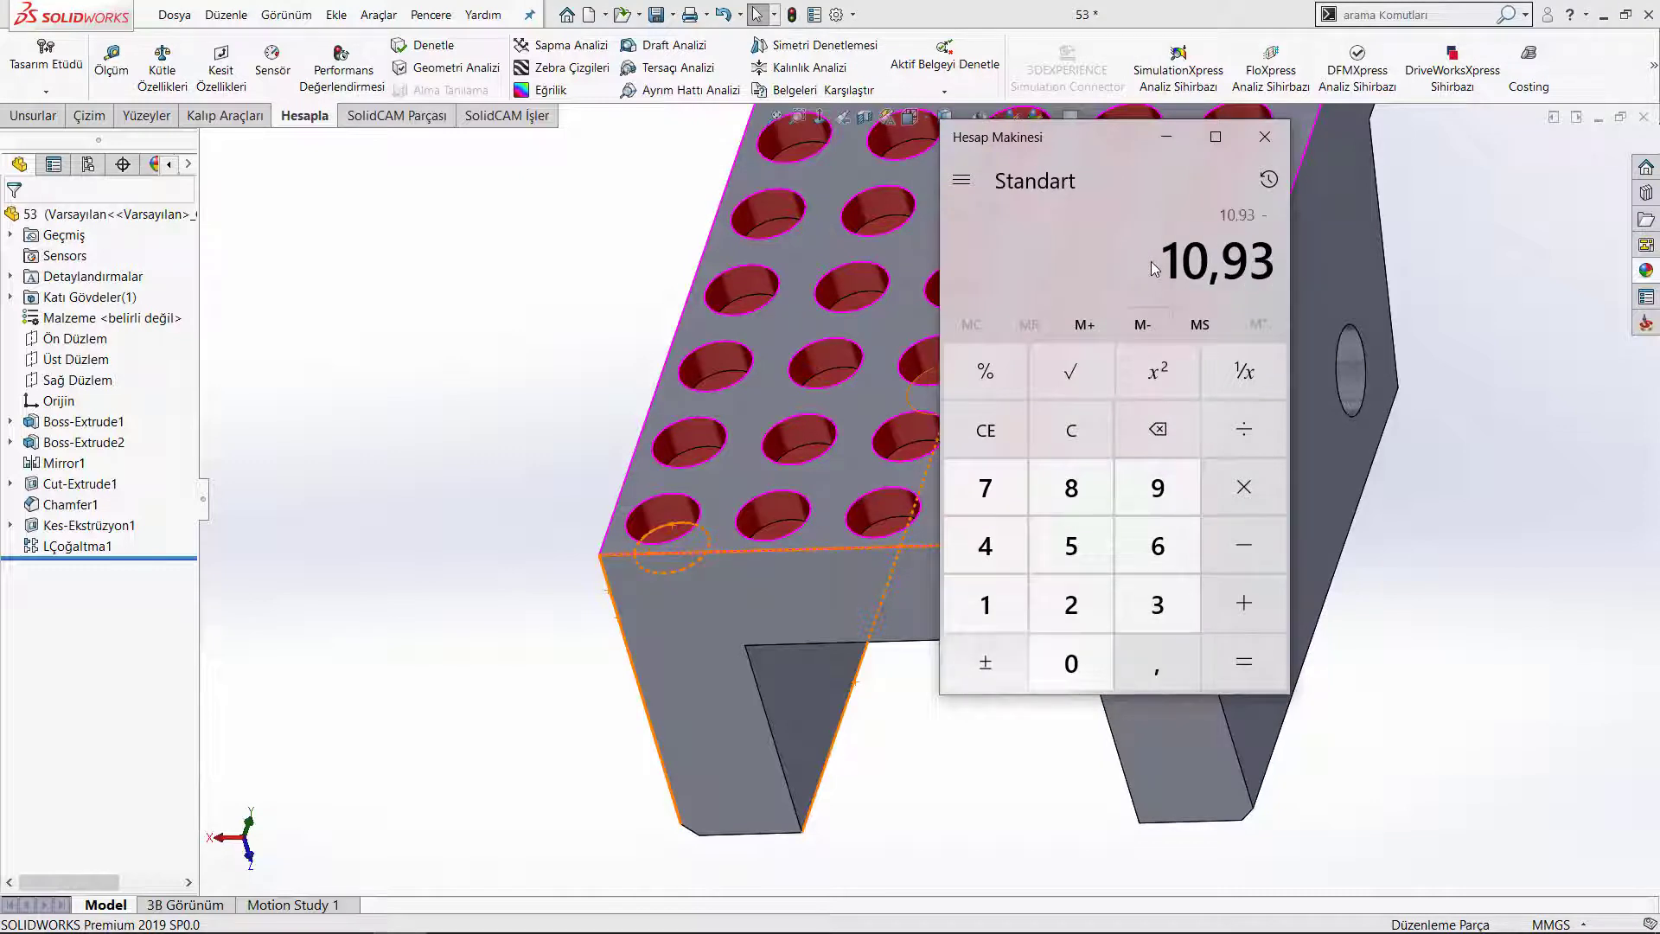
pyautogui.write('7,07')
pyautogui.press('Return')
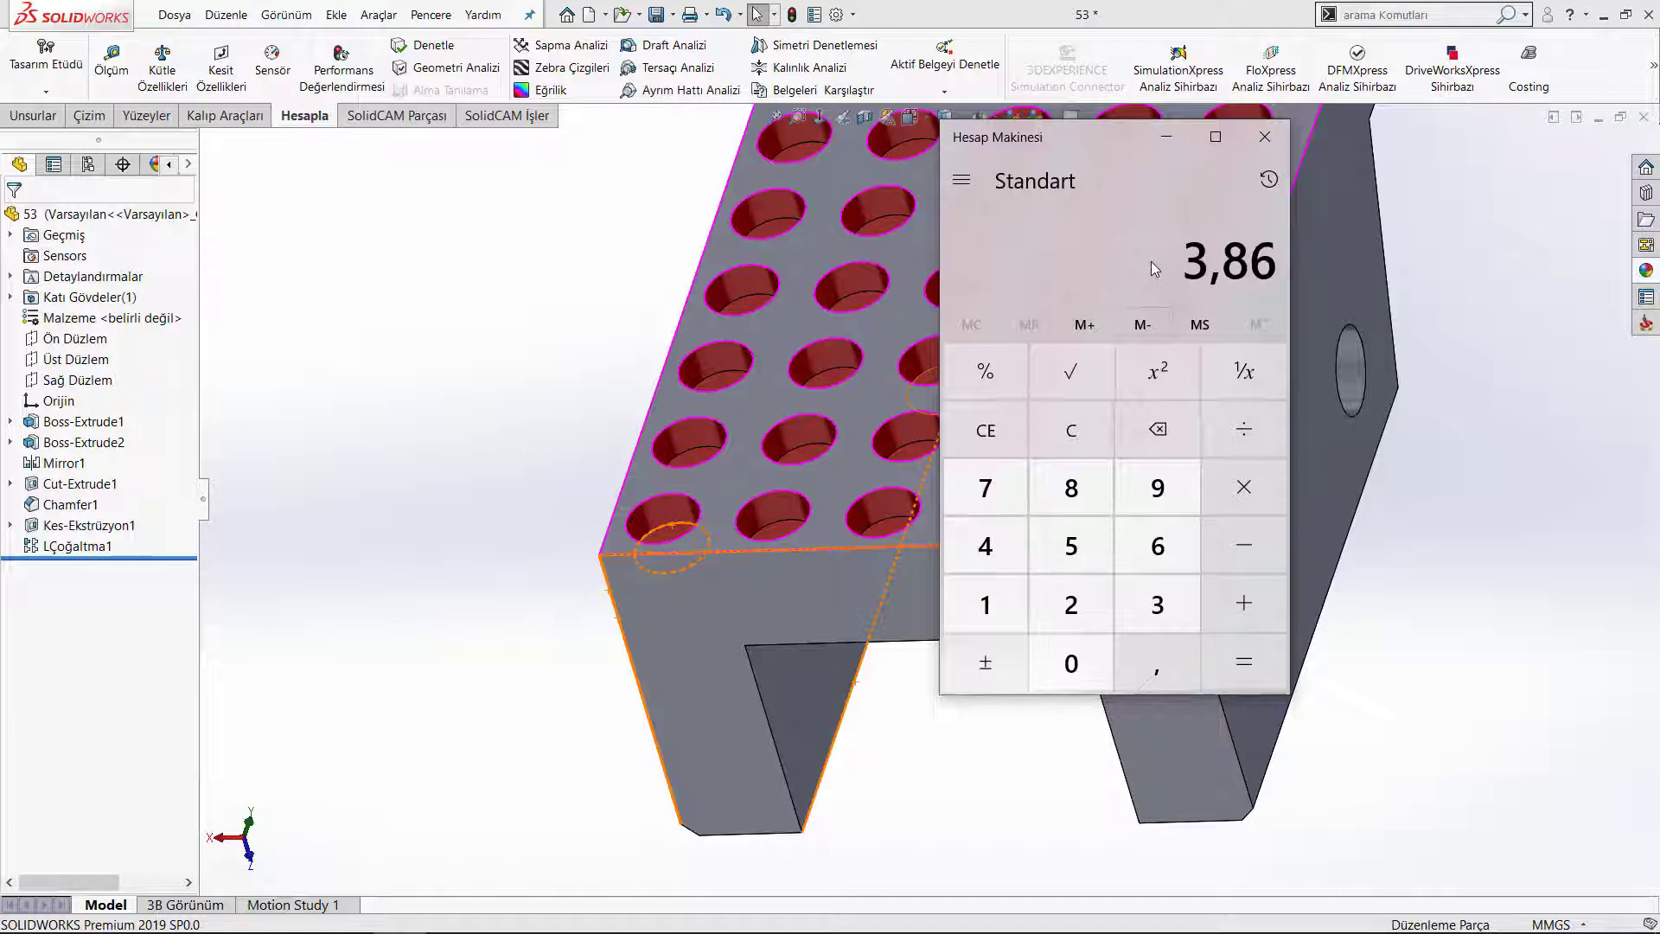
pyautogui.write('/')
pyautogui.write('2')
pyautogui.press('Return')
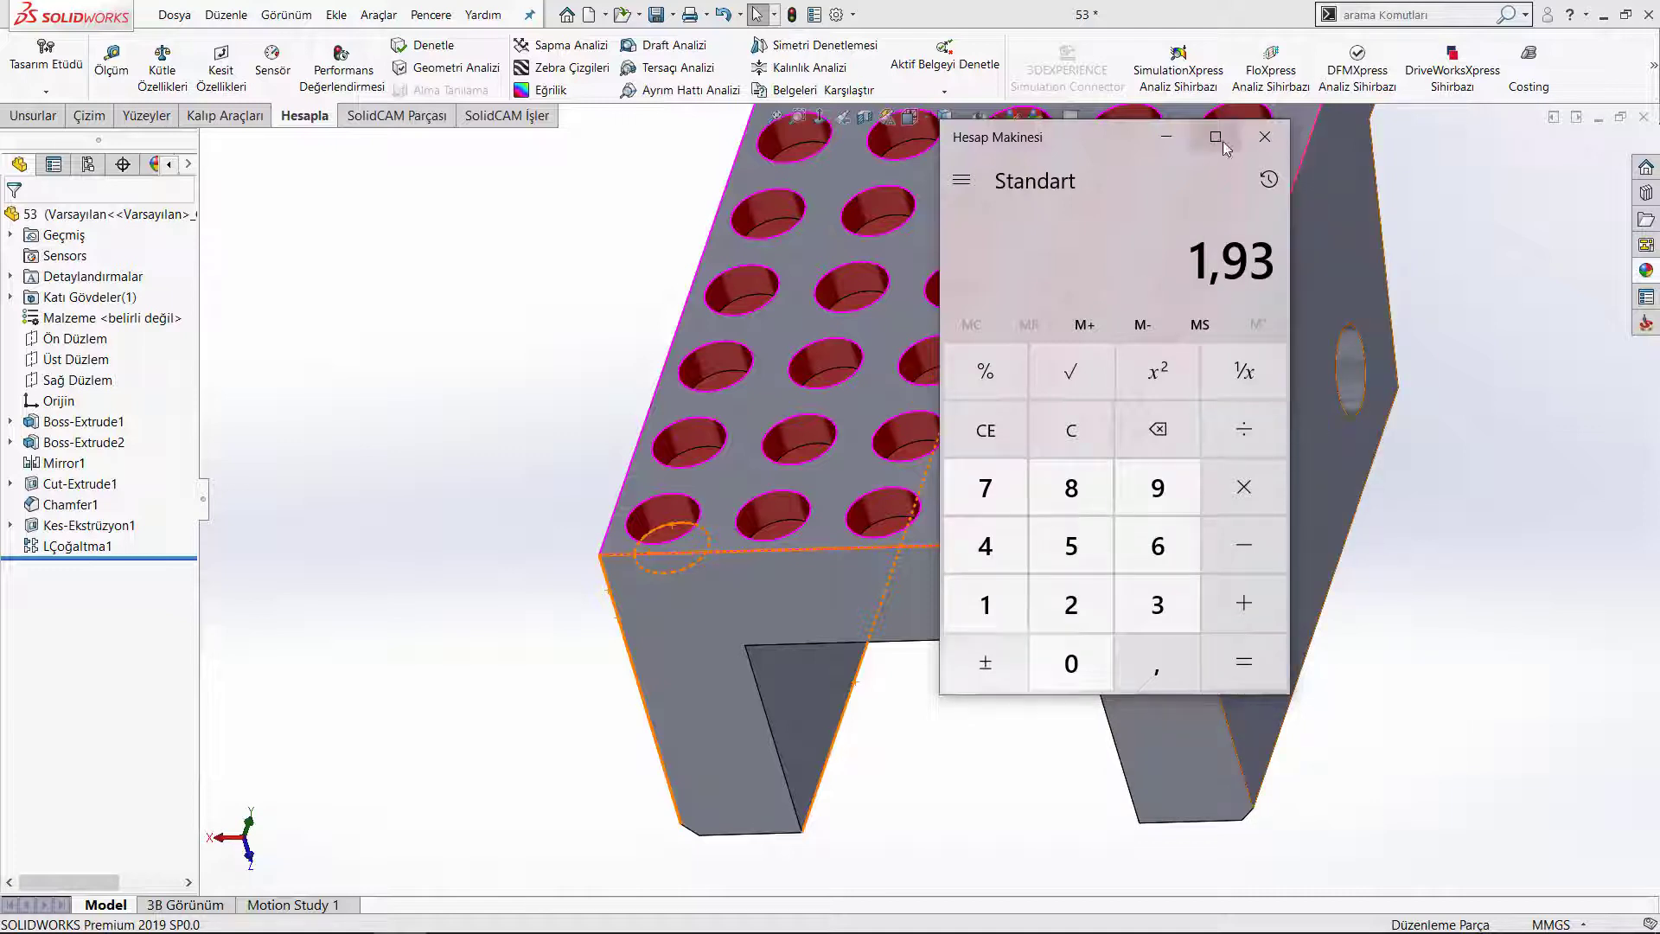
pyautogui.click(1264, 136)
# Dimension the first hole 7.068+1,93 (8.998 mm) from the left edge and rebuild the grid
pyautogui.click(683, 521)
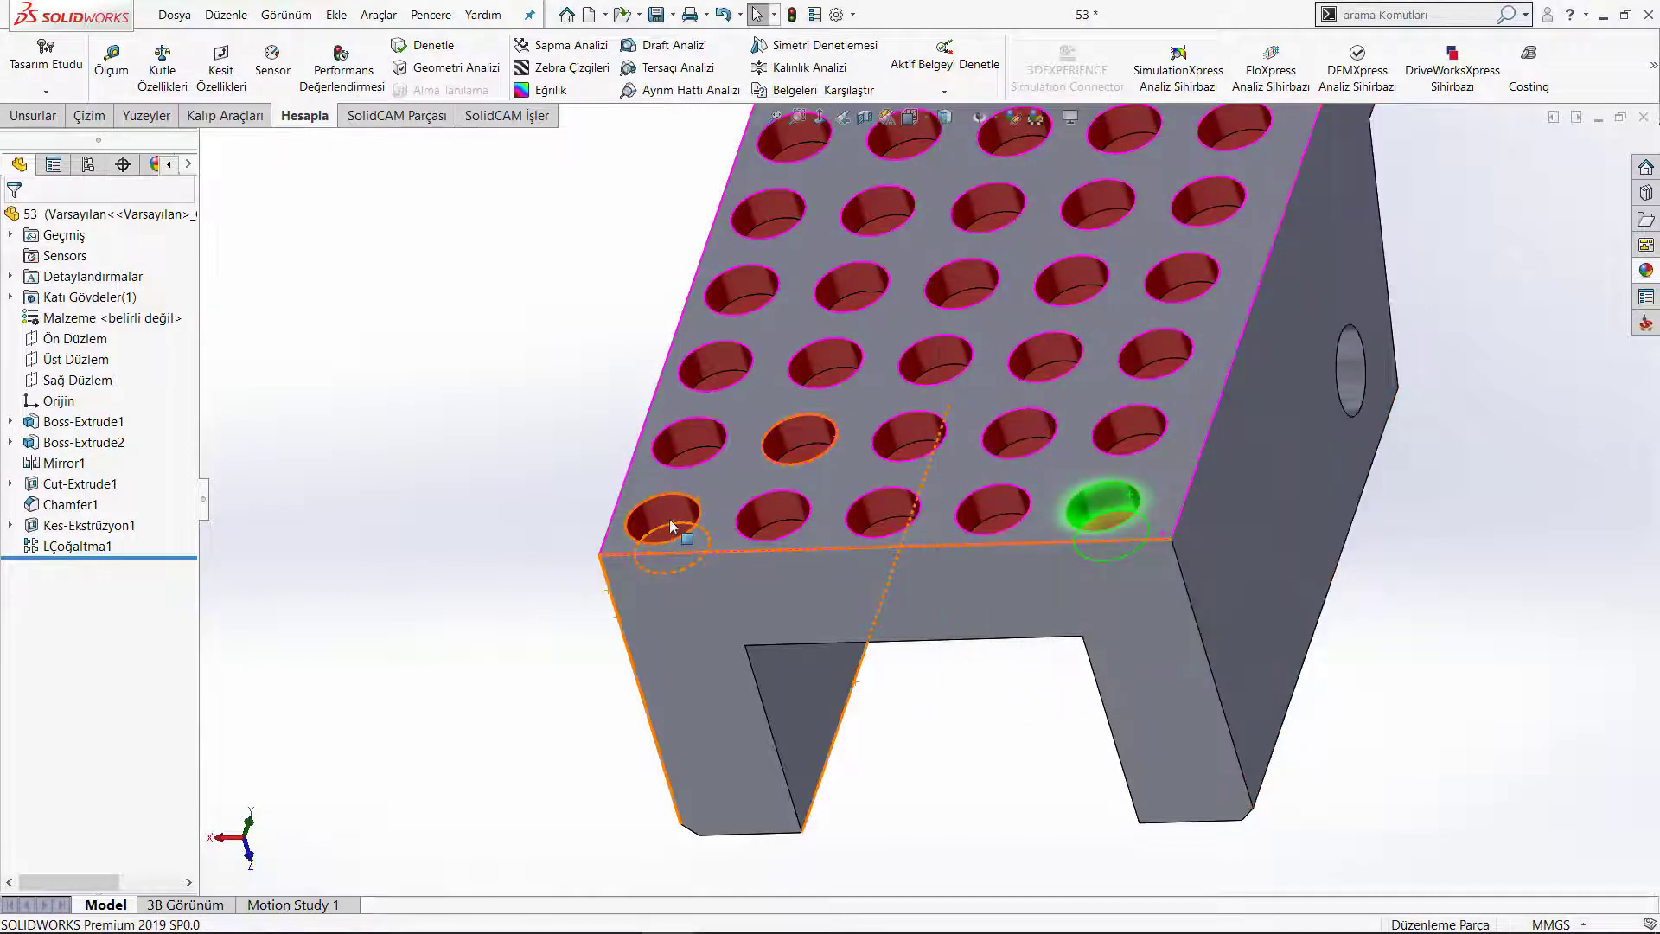
pyautogui.click(747, 443)
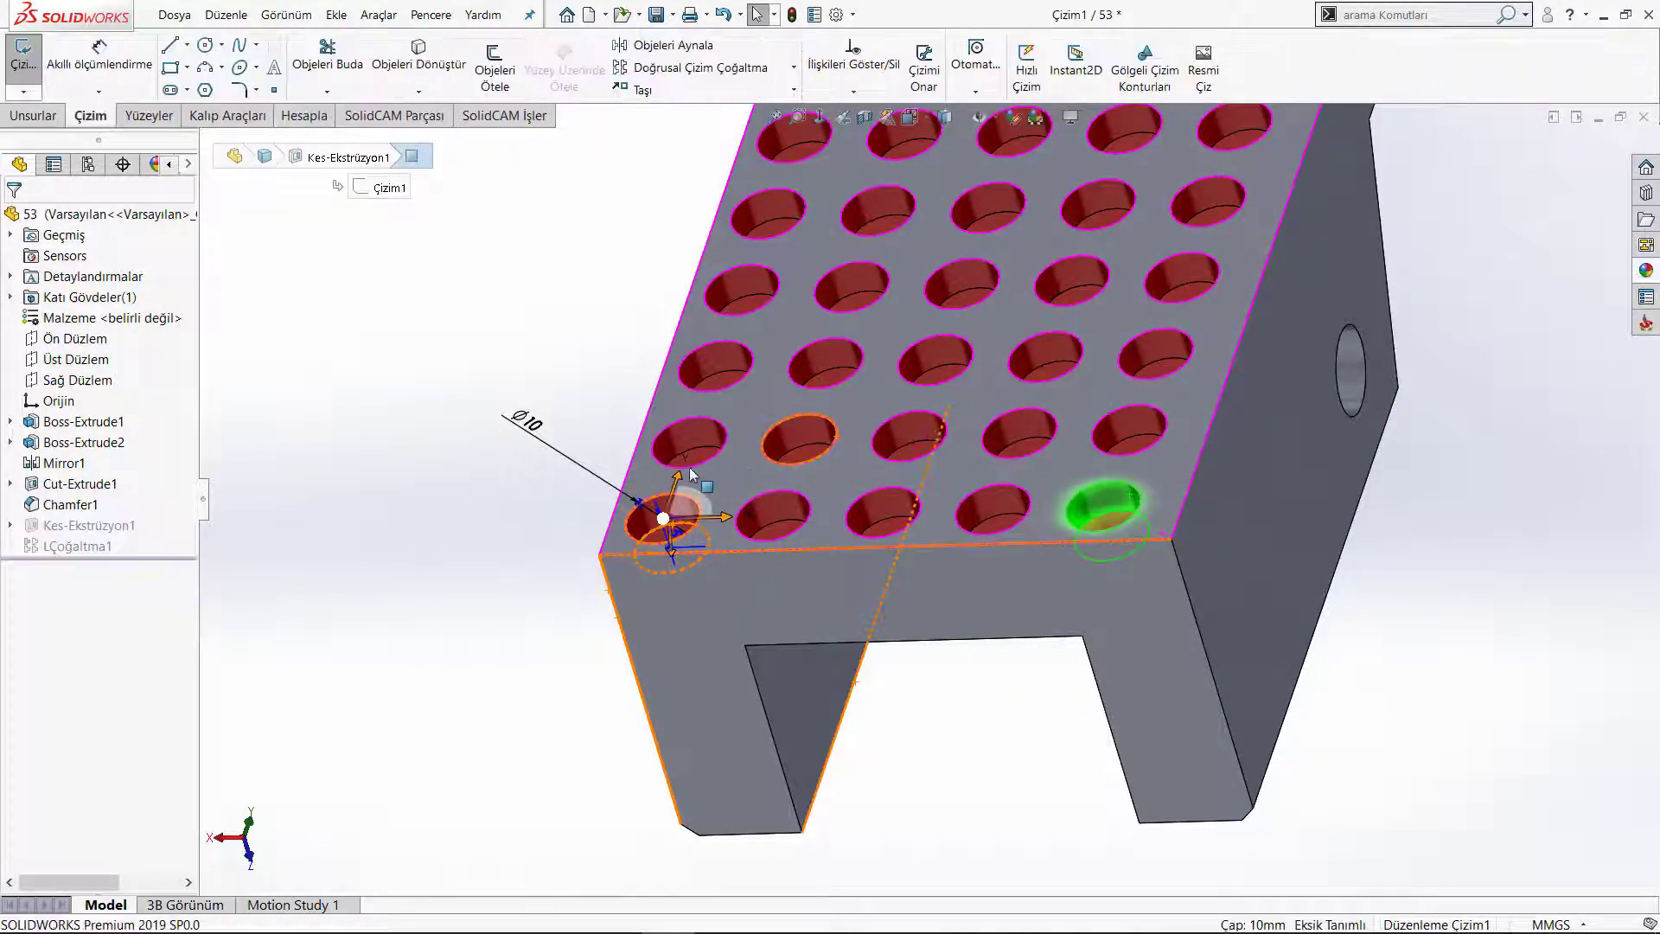
pyautogui.moveTo(531, 666); pyautogui.dragTo(621, 551, button='right')
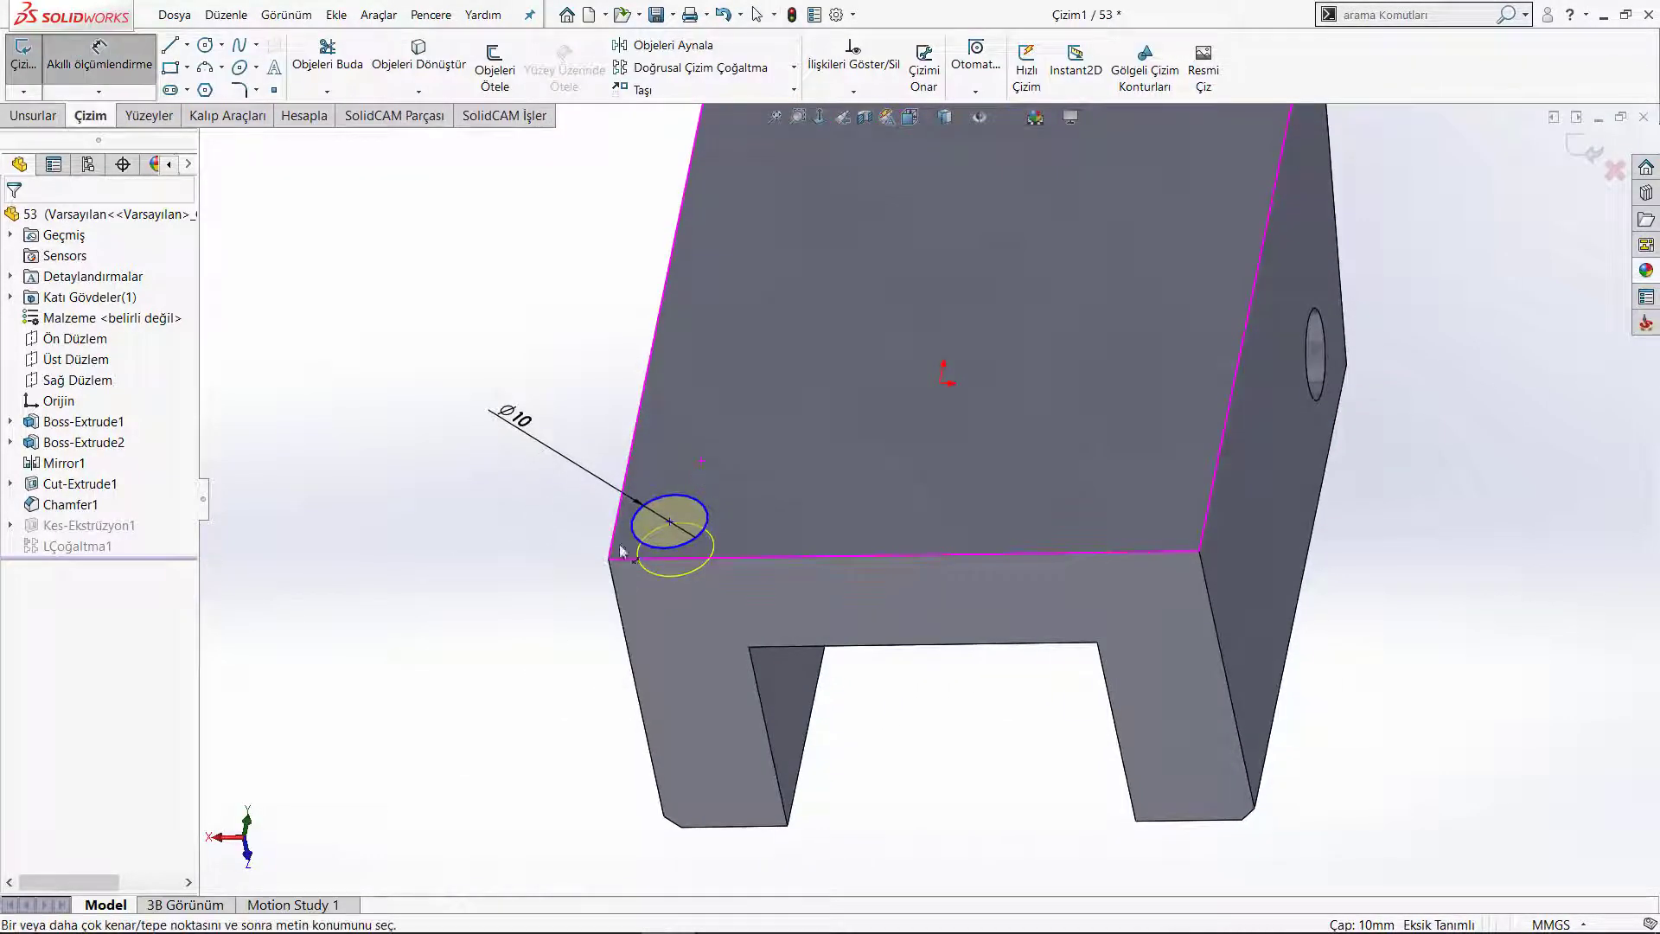
pyautogui.click(646, 543)
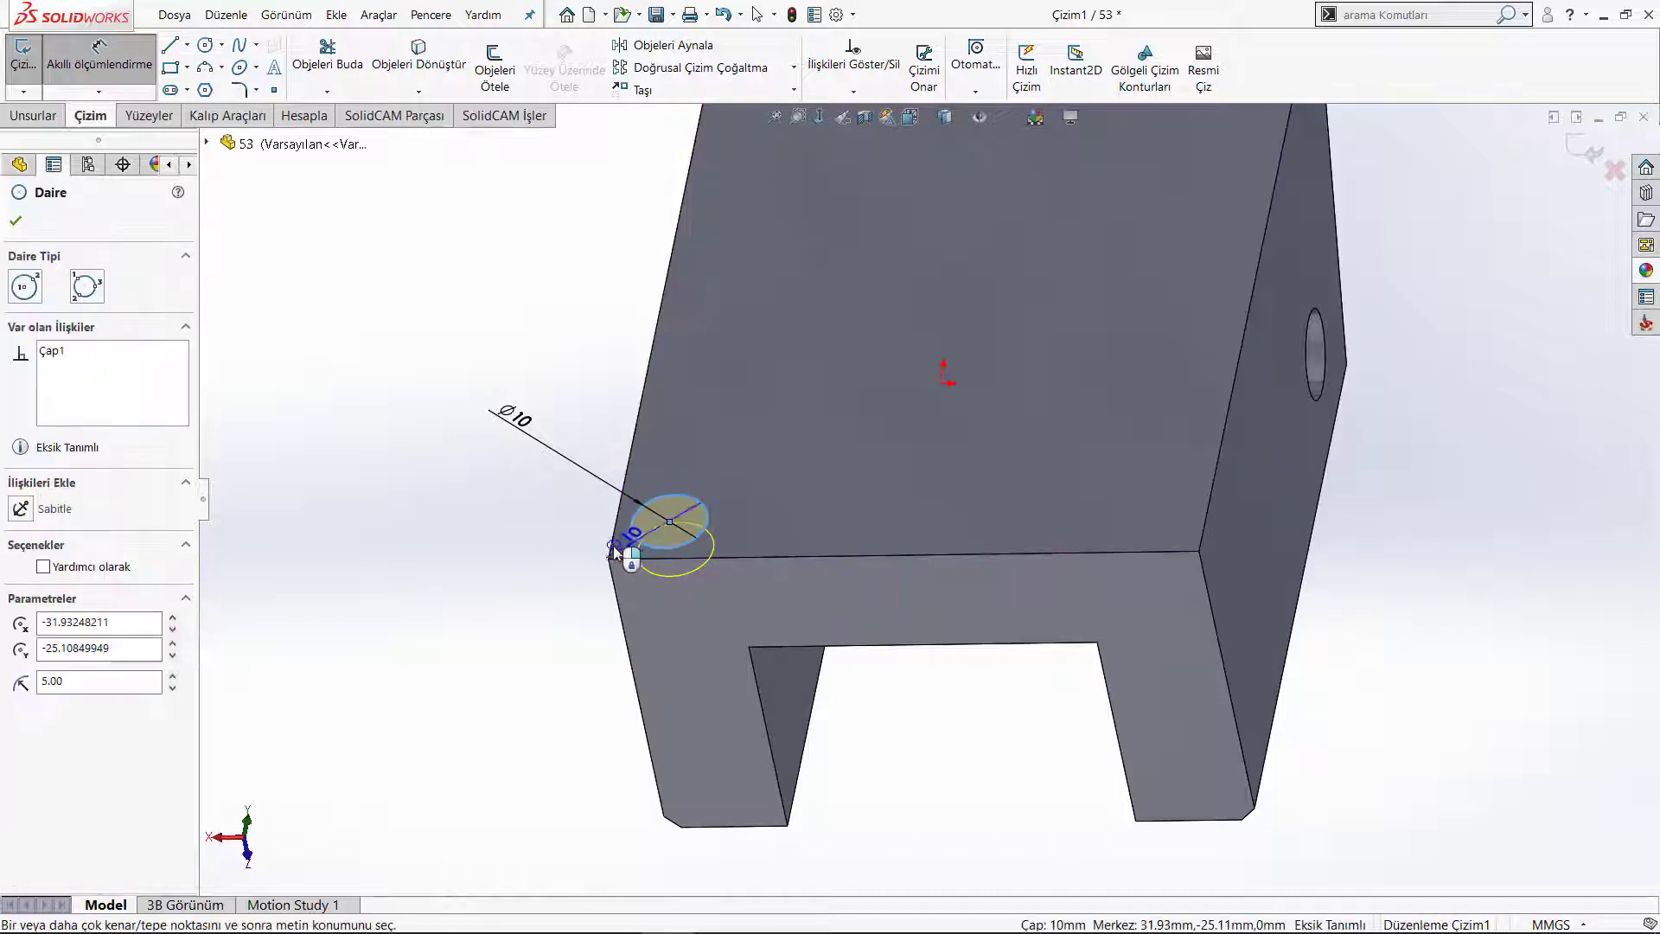
pyautogui.click(615, 536)
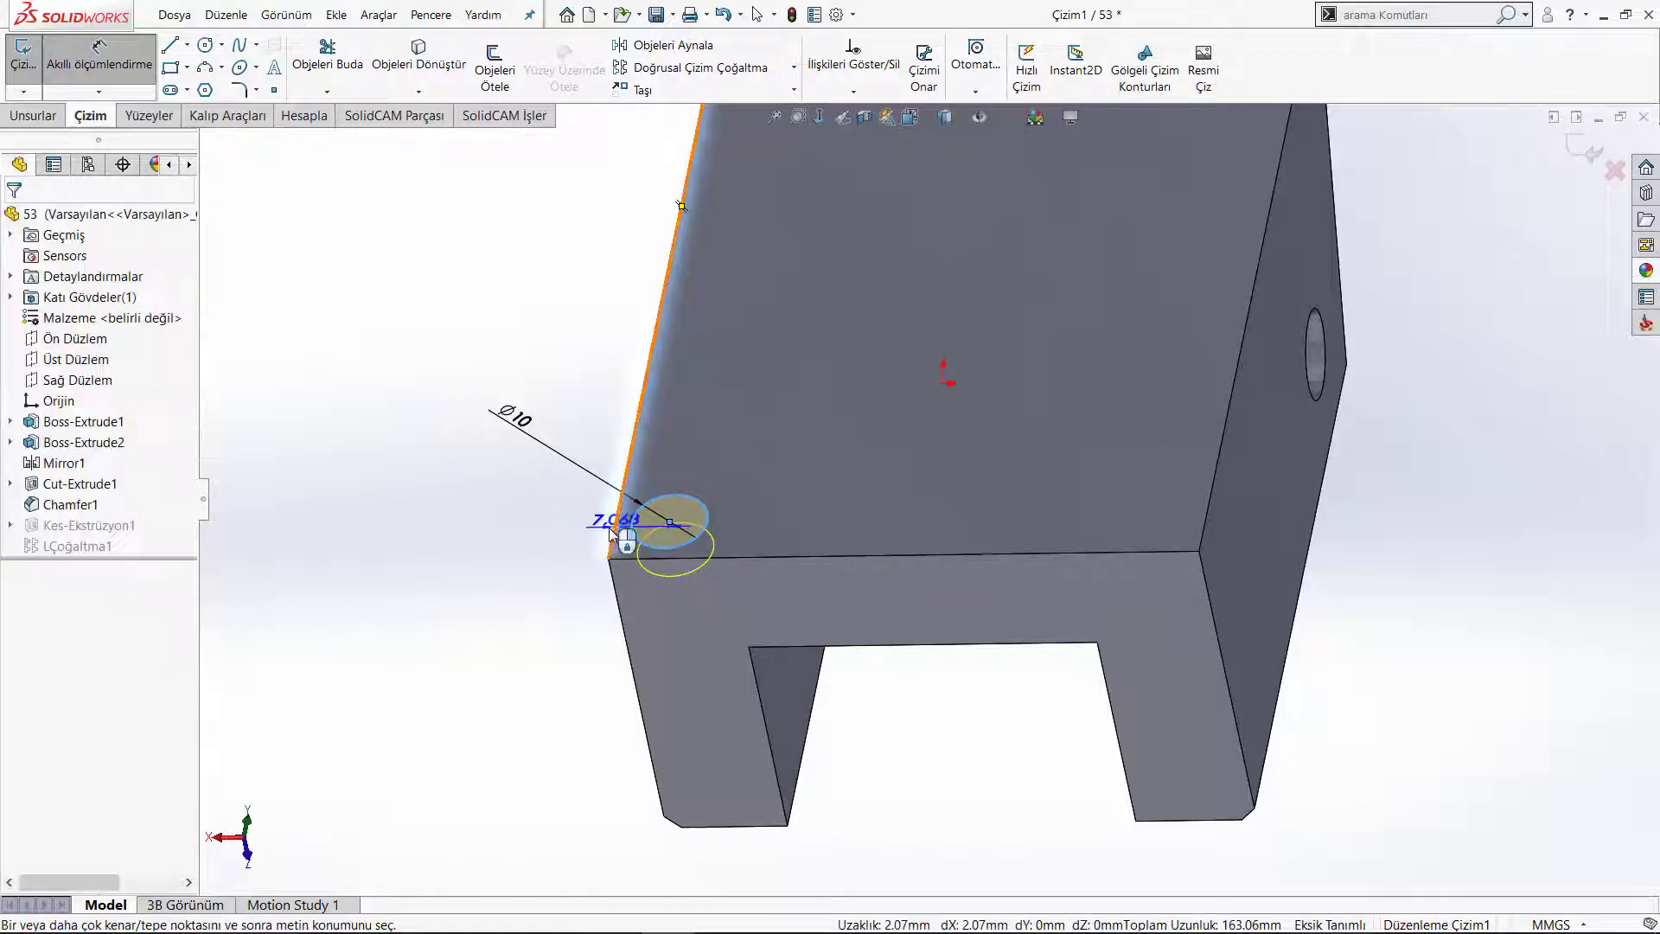
pyautogui.click(515, 535)
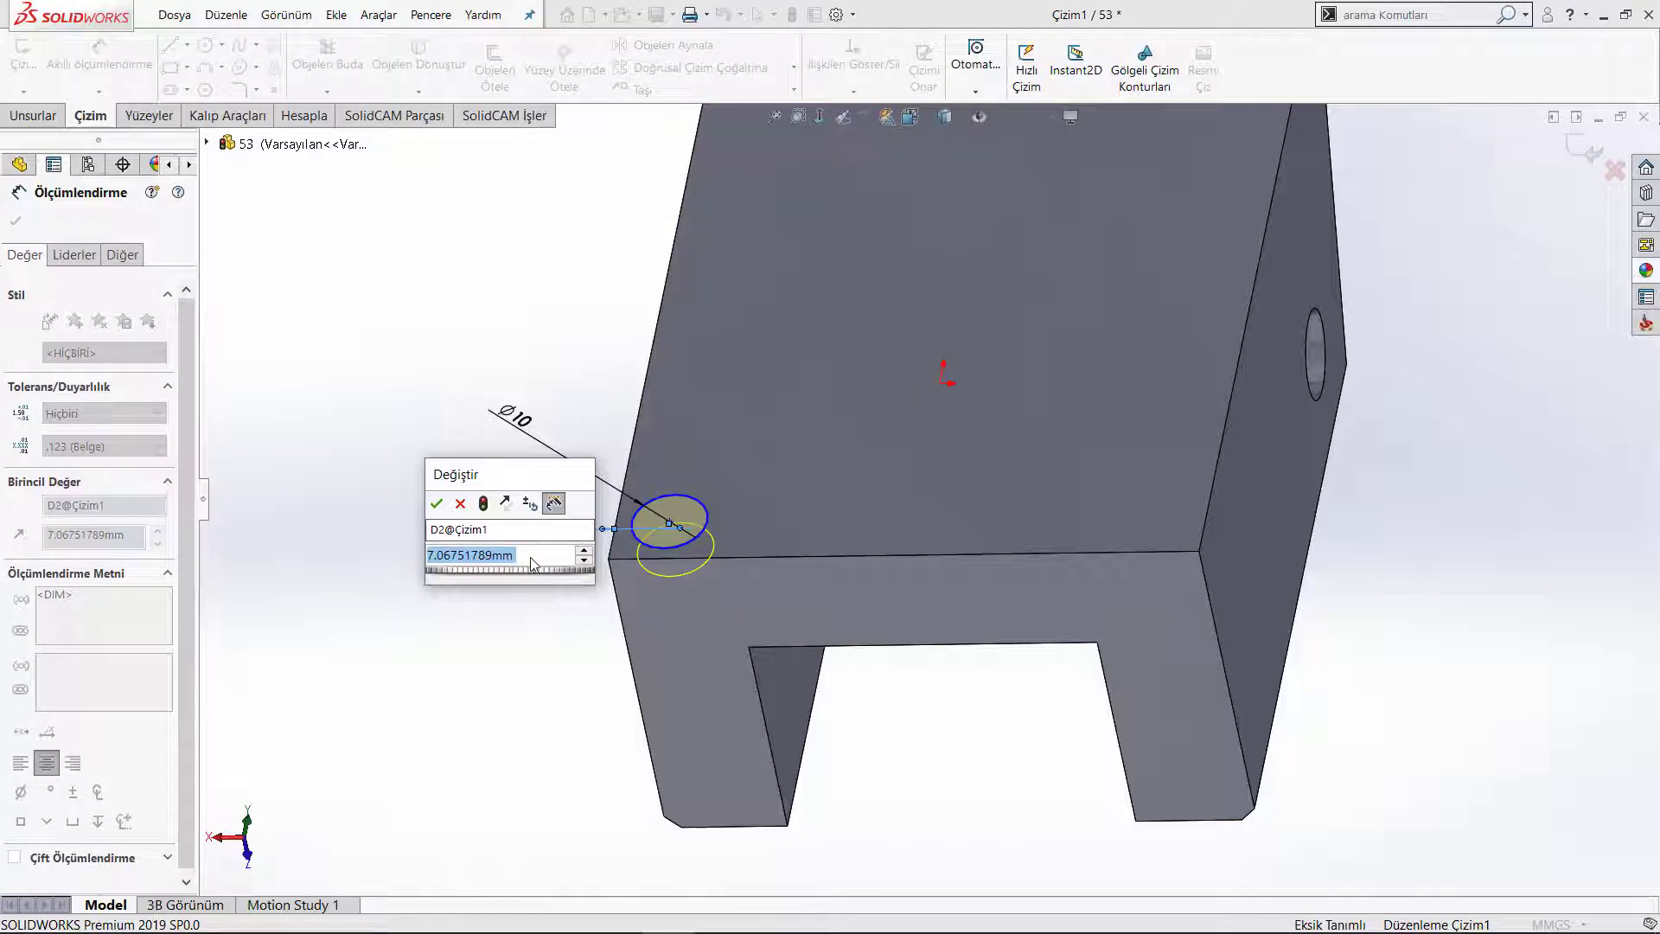
pyautogui.click(540, 555)
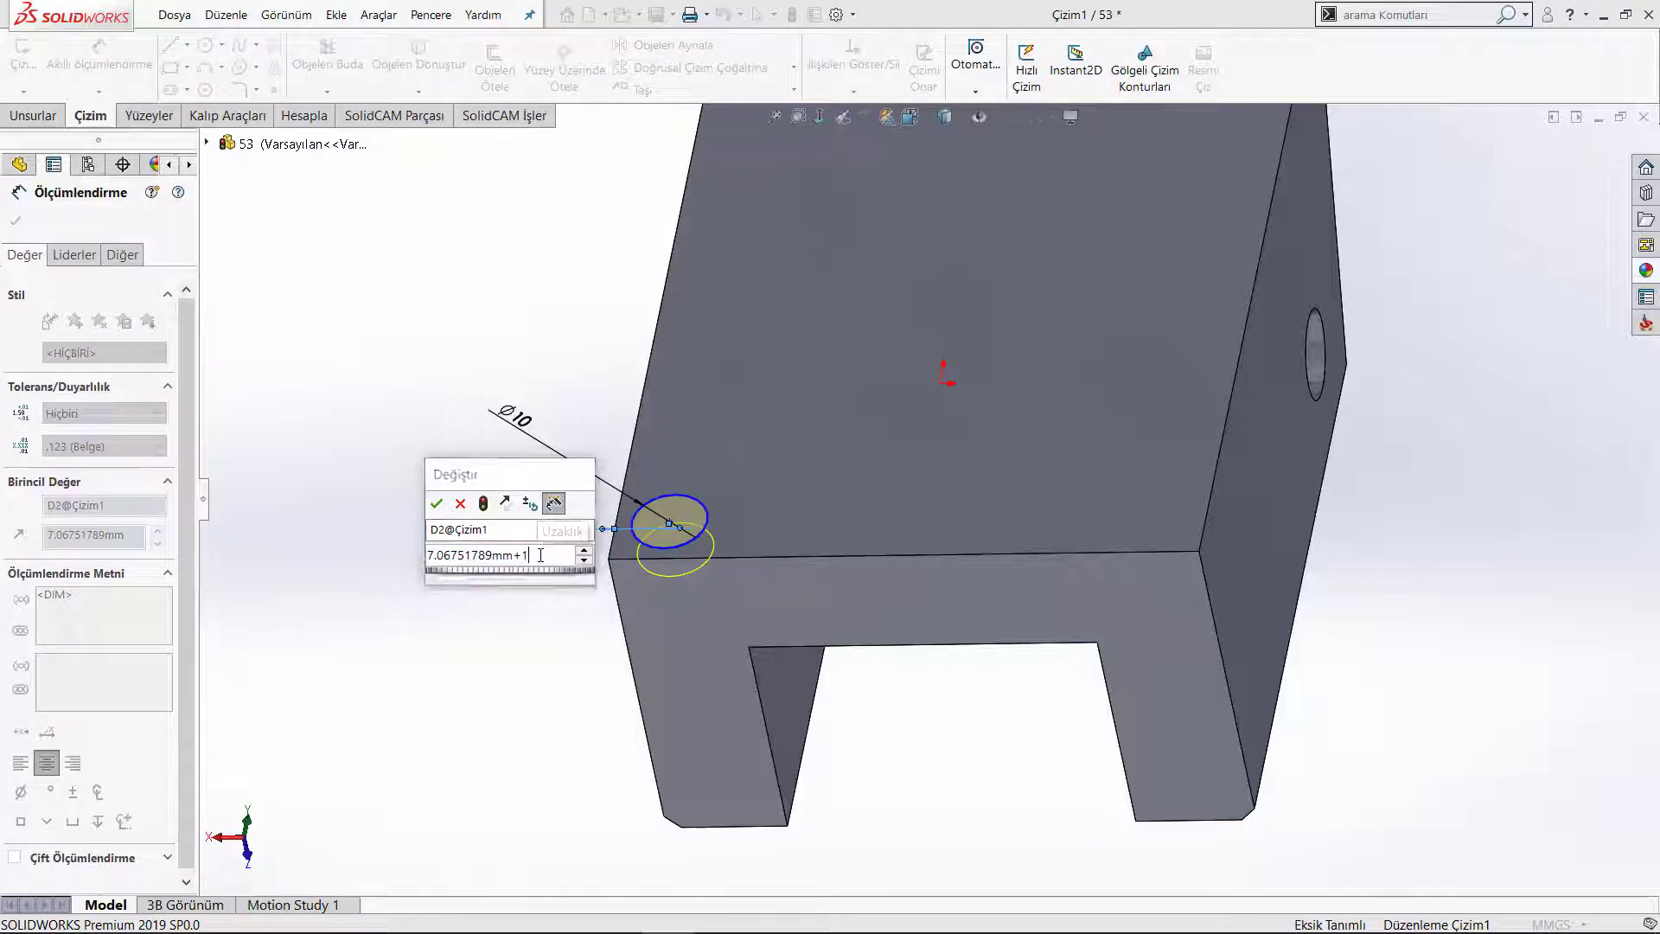
pyautogui.write('+1,93')
pyautogui.press('Return')
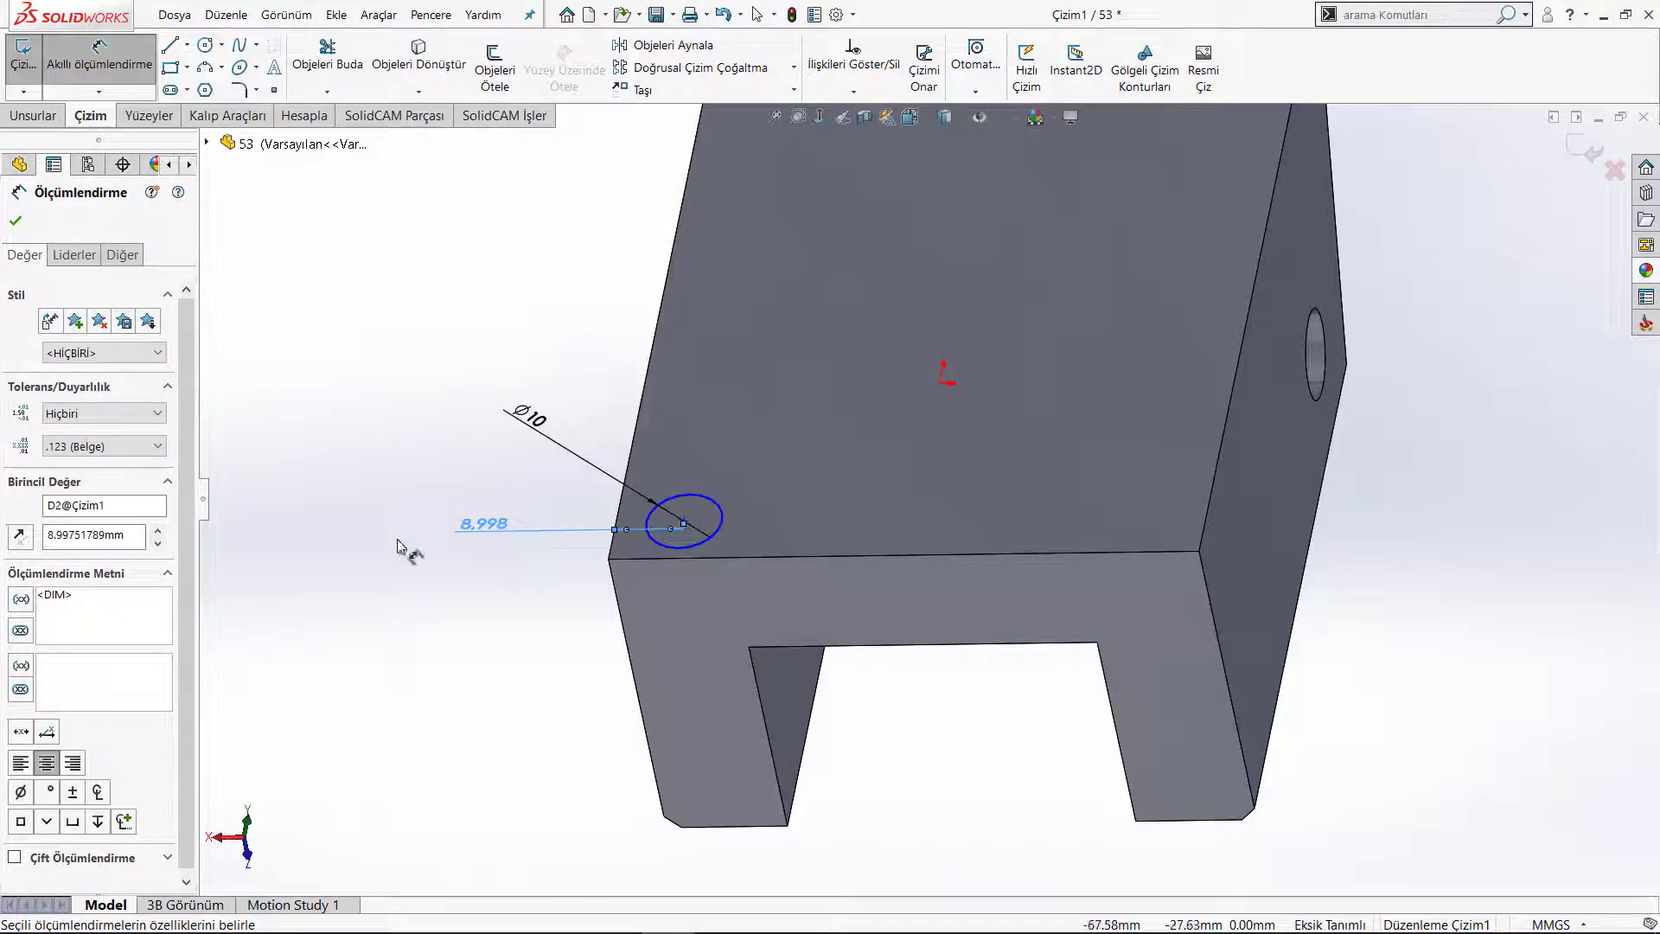
pyautogui.click(15, 222)
pyautogui.press('Escape')
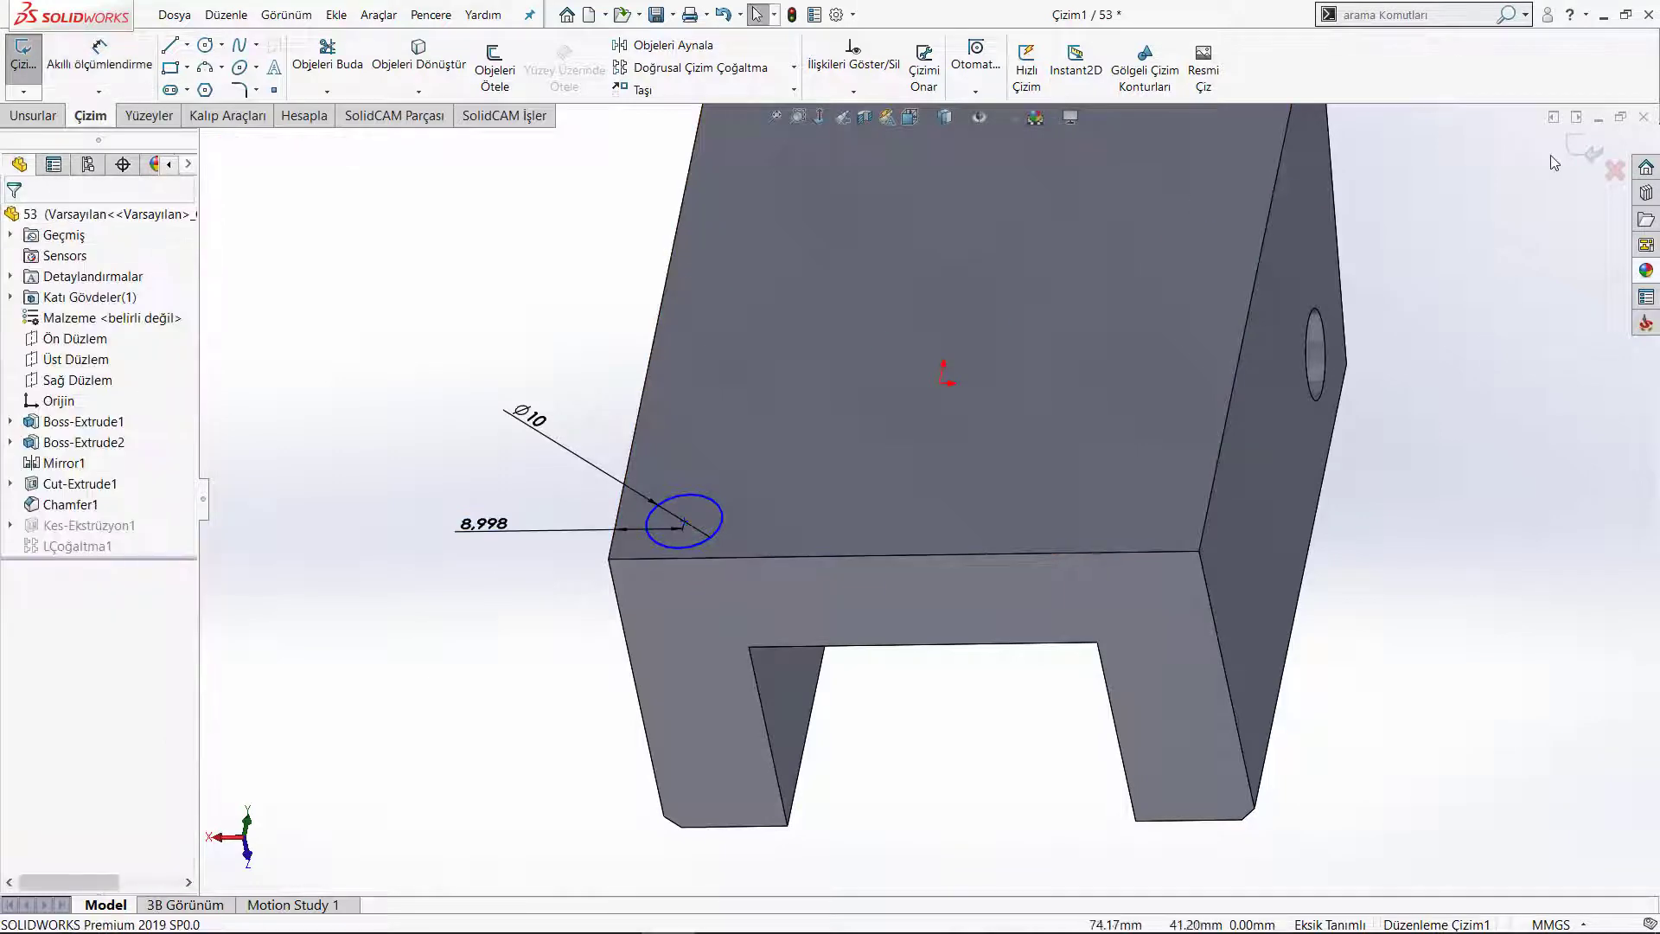
pyautogui.hotkey('ctrl', 'b')
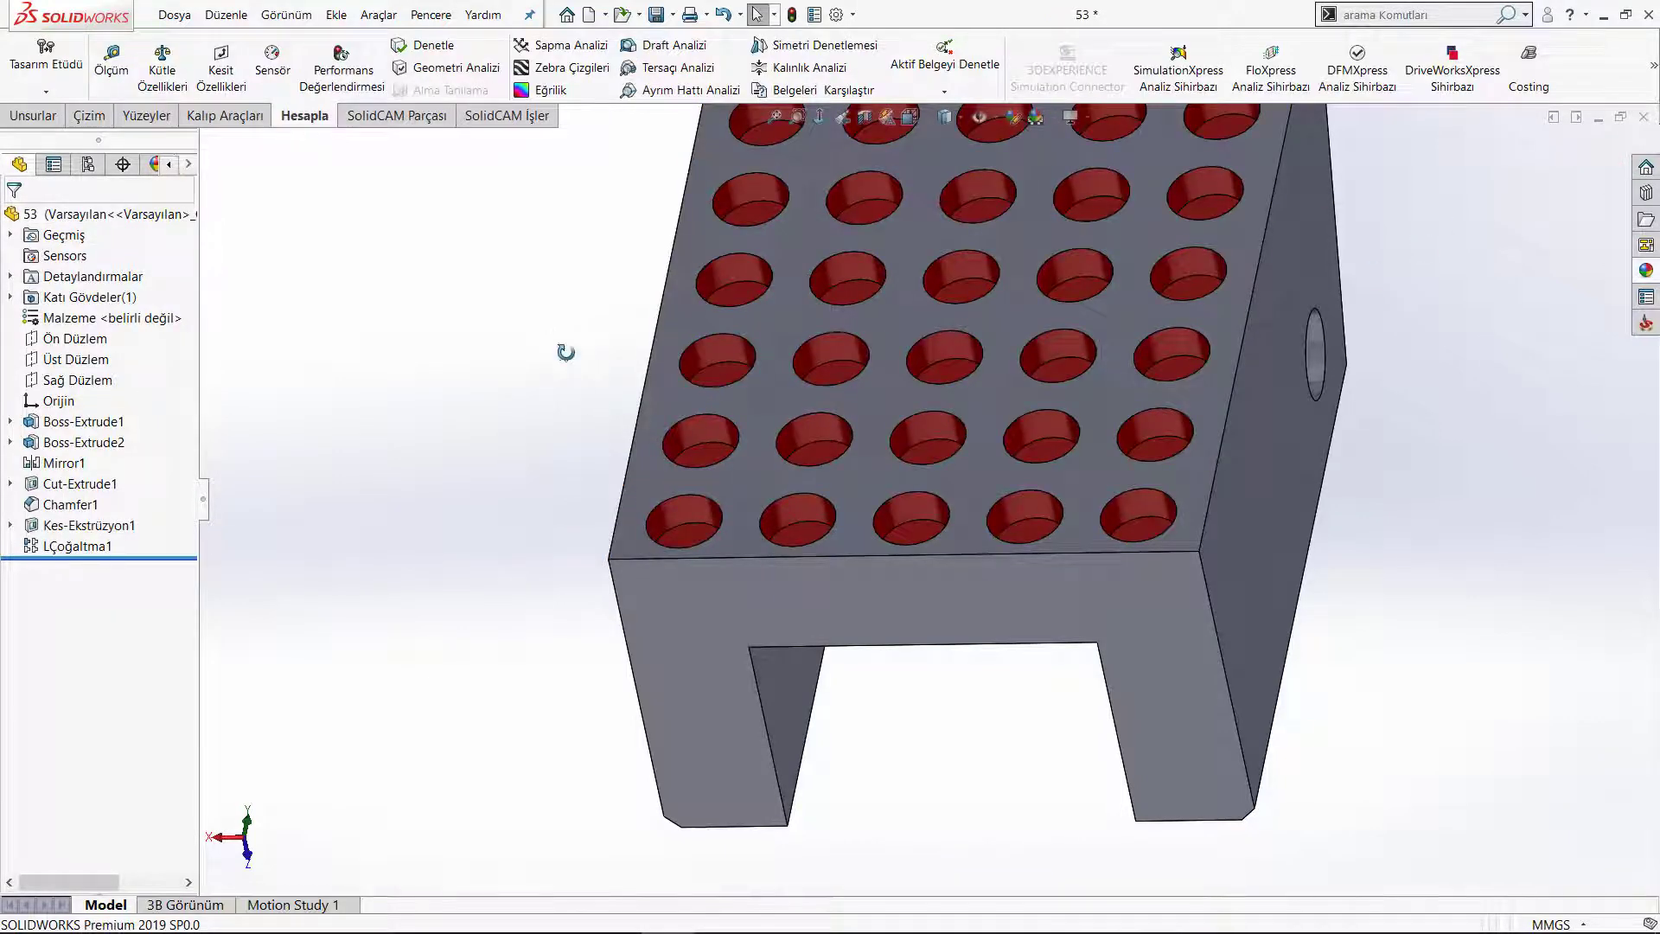
# Zoom out and orbit to inspect the holed top face and a corner hole edge
pyautogui.moveTo(563, 352); pyautogui.dragTo(566, 459, button='middle')
pyautogui.click(1216, 547)
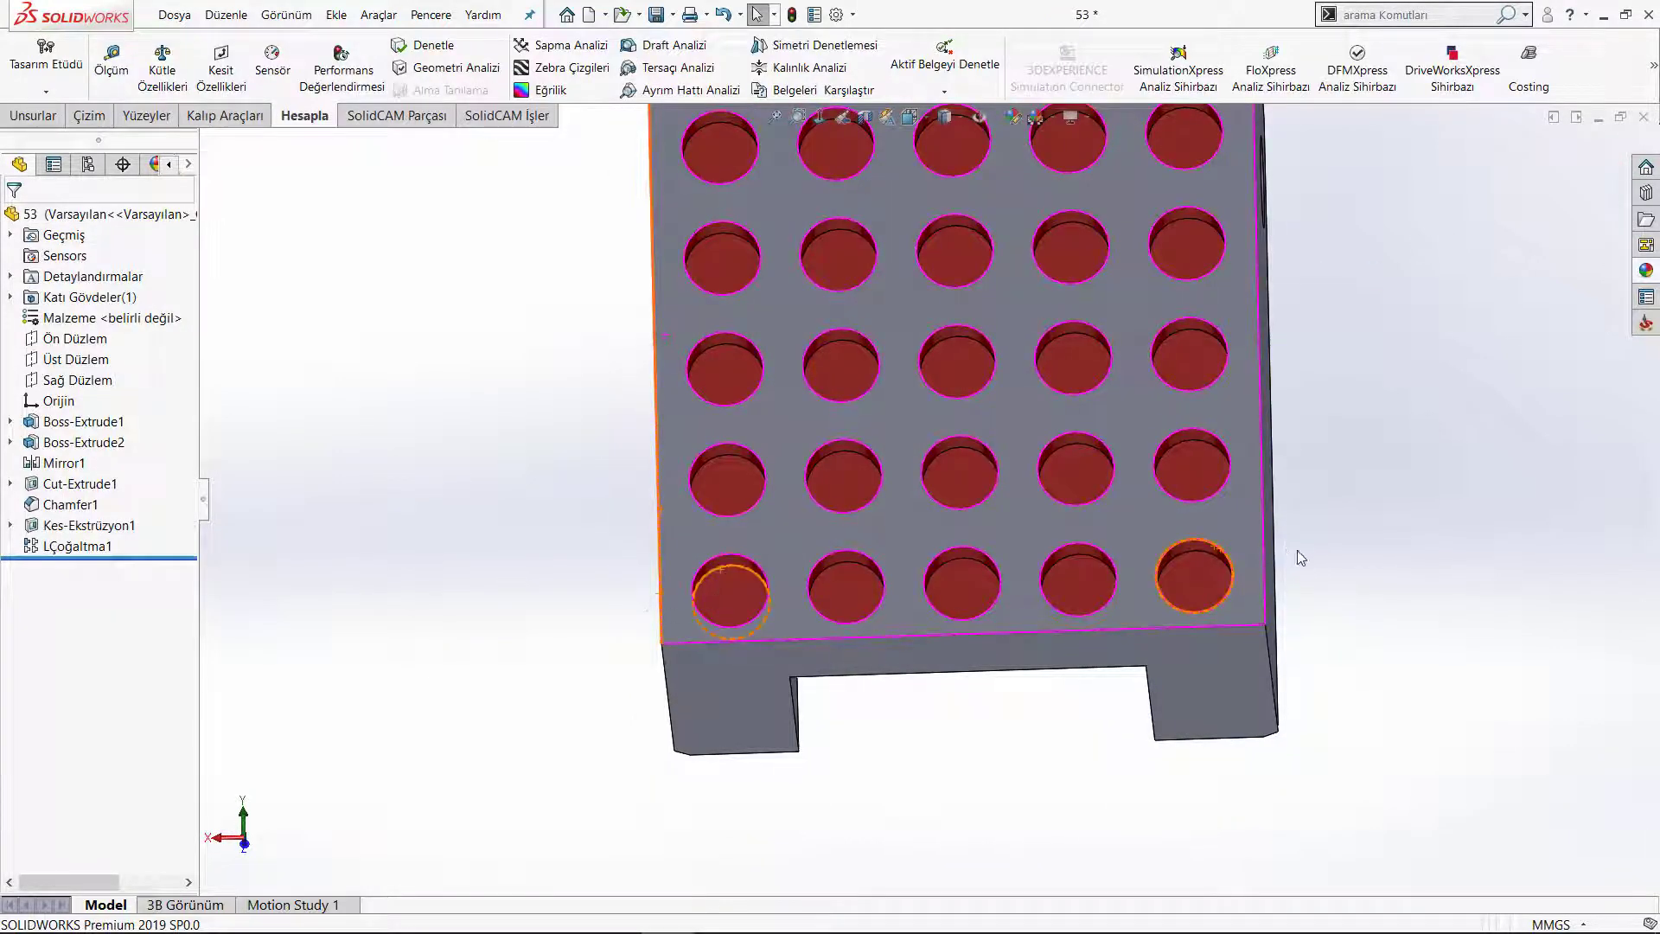
pyautogui.scroll(4, 1292, 519)
pyautogui.moveTo(1291, 519); pyautogui.dragTo(980, 288, button='middle')
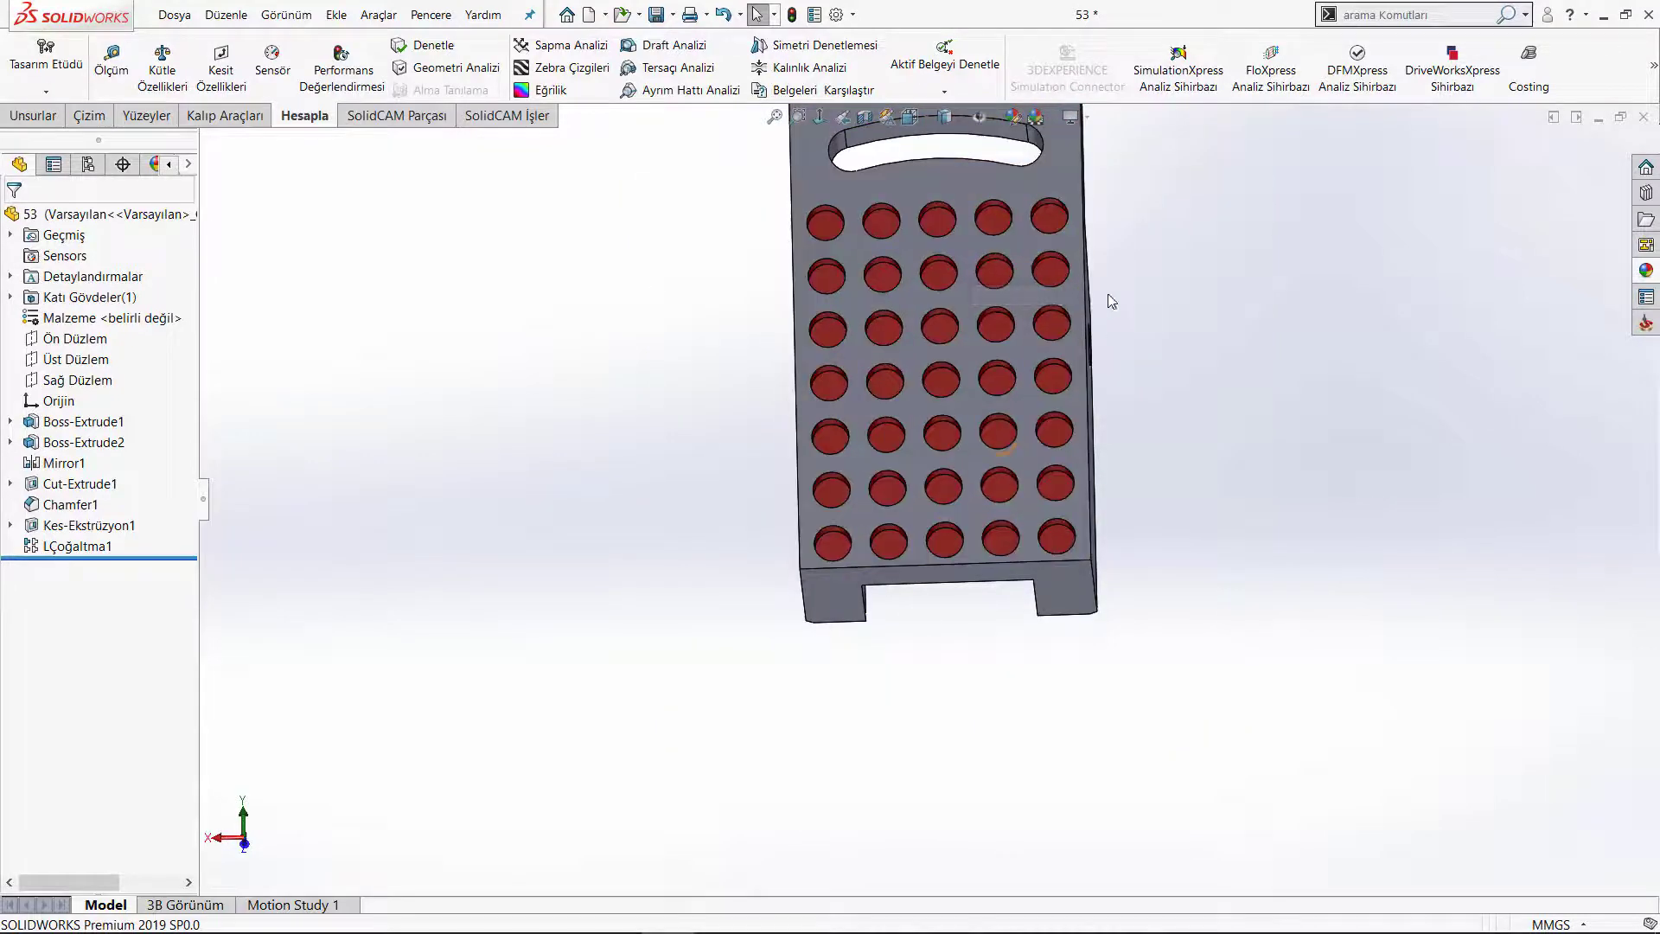
pyautogui.moveTo(1107, 293); pyautogui.dragTo(1107, 369, button='middle')
pyautogui.moveTo(944, 464); pyautogui.dragTo(845, 585, button='middle')
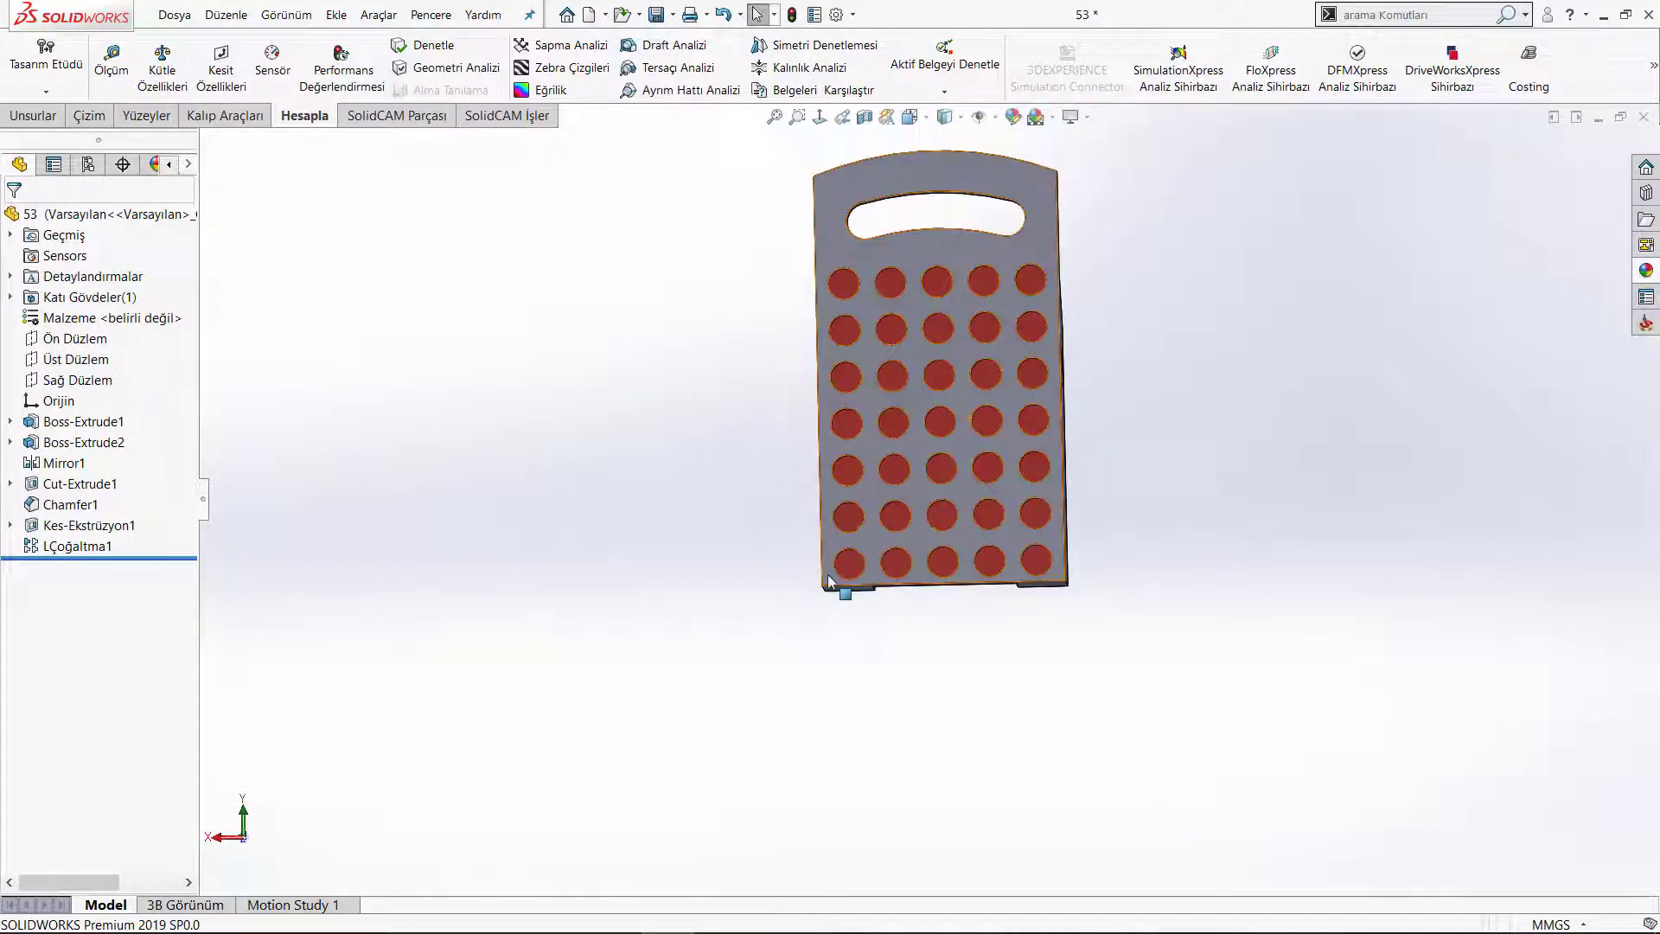
# Orbit around the legs, right end and top face to review the finished LÇoğaltma1 hole grid
pyautogui.moveTo(973, 349)
pyautogui.mouseDown(button='middle')
pyautogui.moveTo(1029, 220)
pyautogui.moveTo(1067, 368)
pyautogui.moveTo(965, 302)
pyautogui.mouseUp(button='middle')
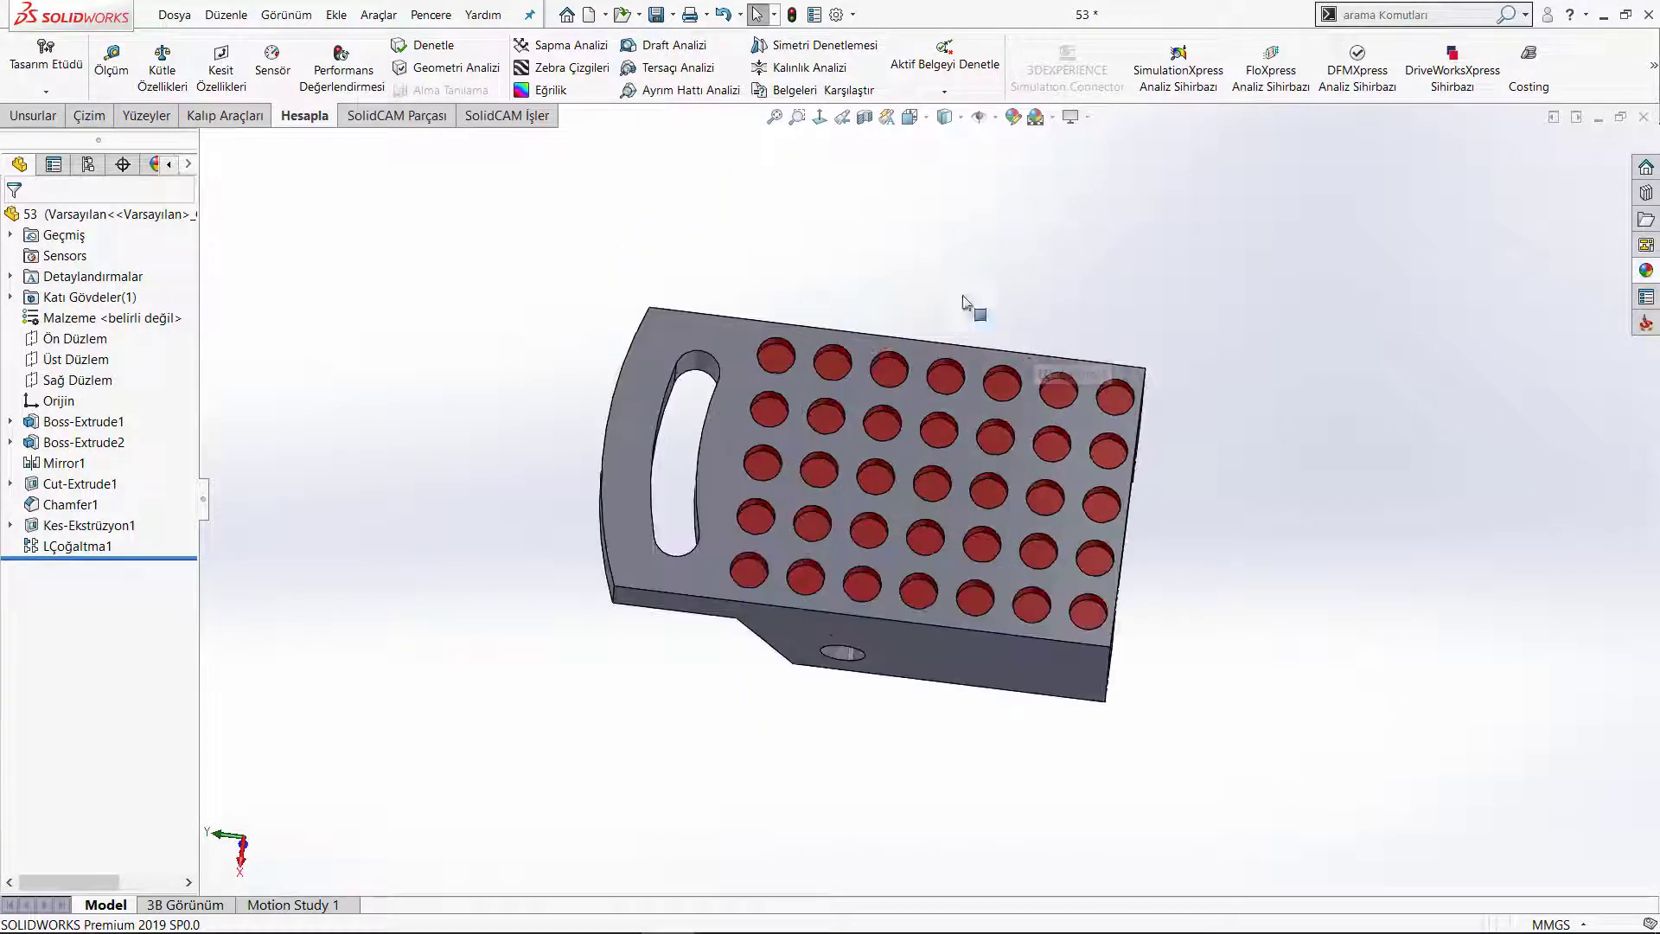
pyautogui.click(34, 116)
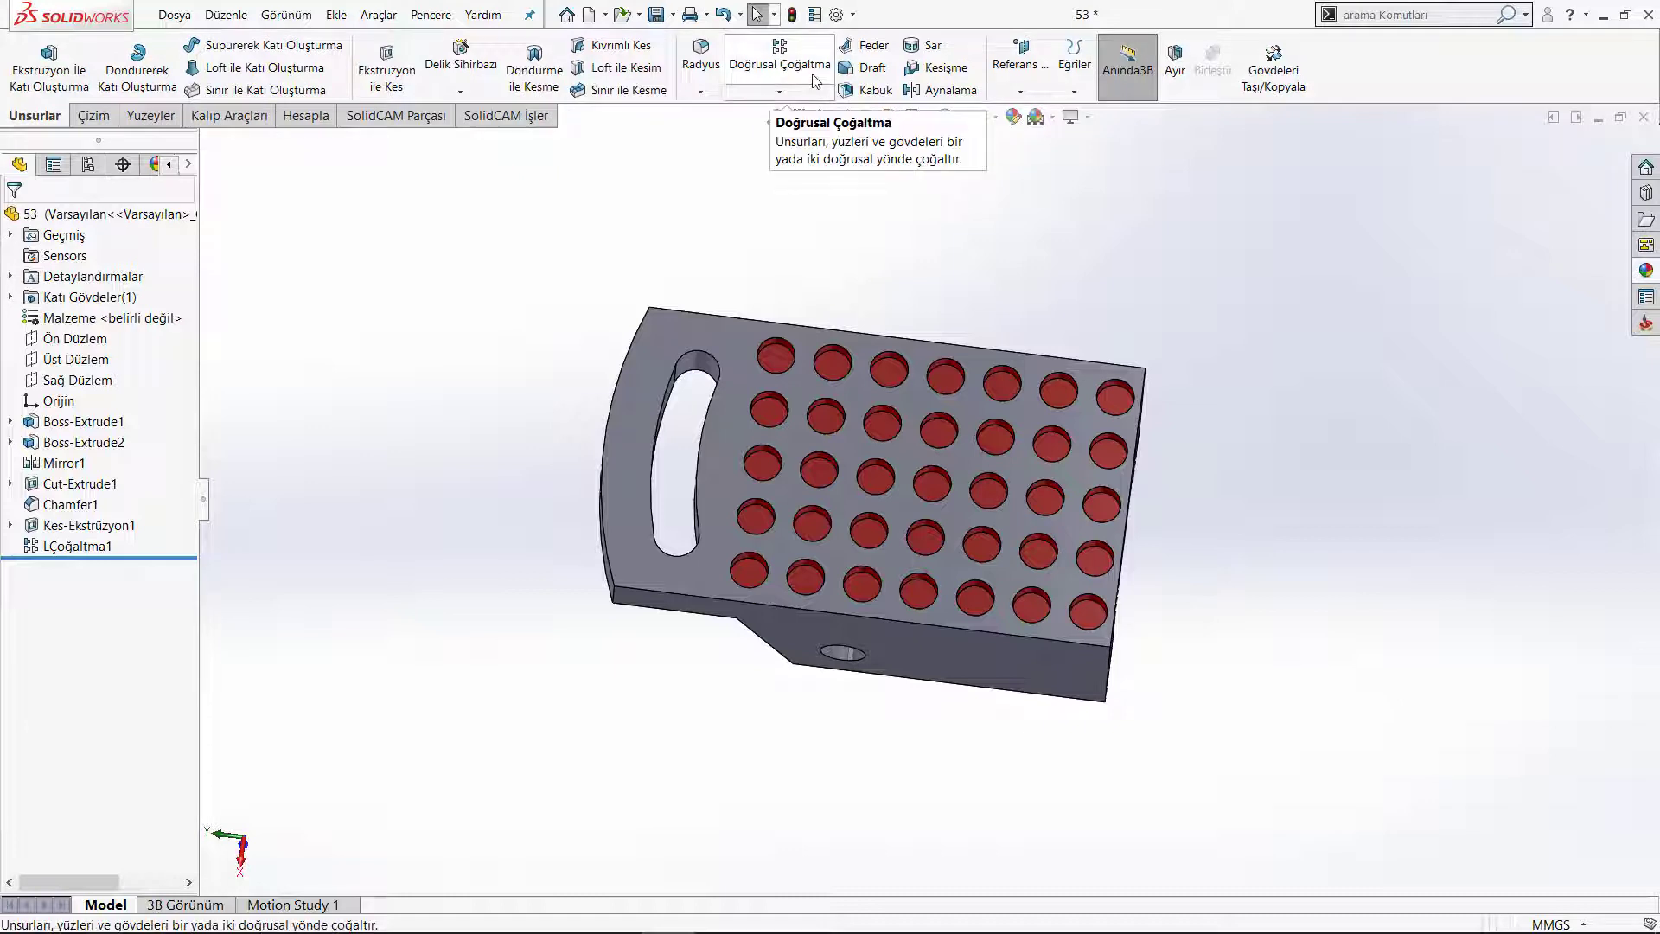
pyautogui.moveTo(863, 255)
pyautogui.mouseDown(button='middle')
pyautogui.moveTo(855, 307)
pyautogui.moveTo(845, 249)
pyautogui.mouseUp(button='middle')
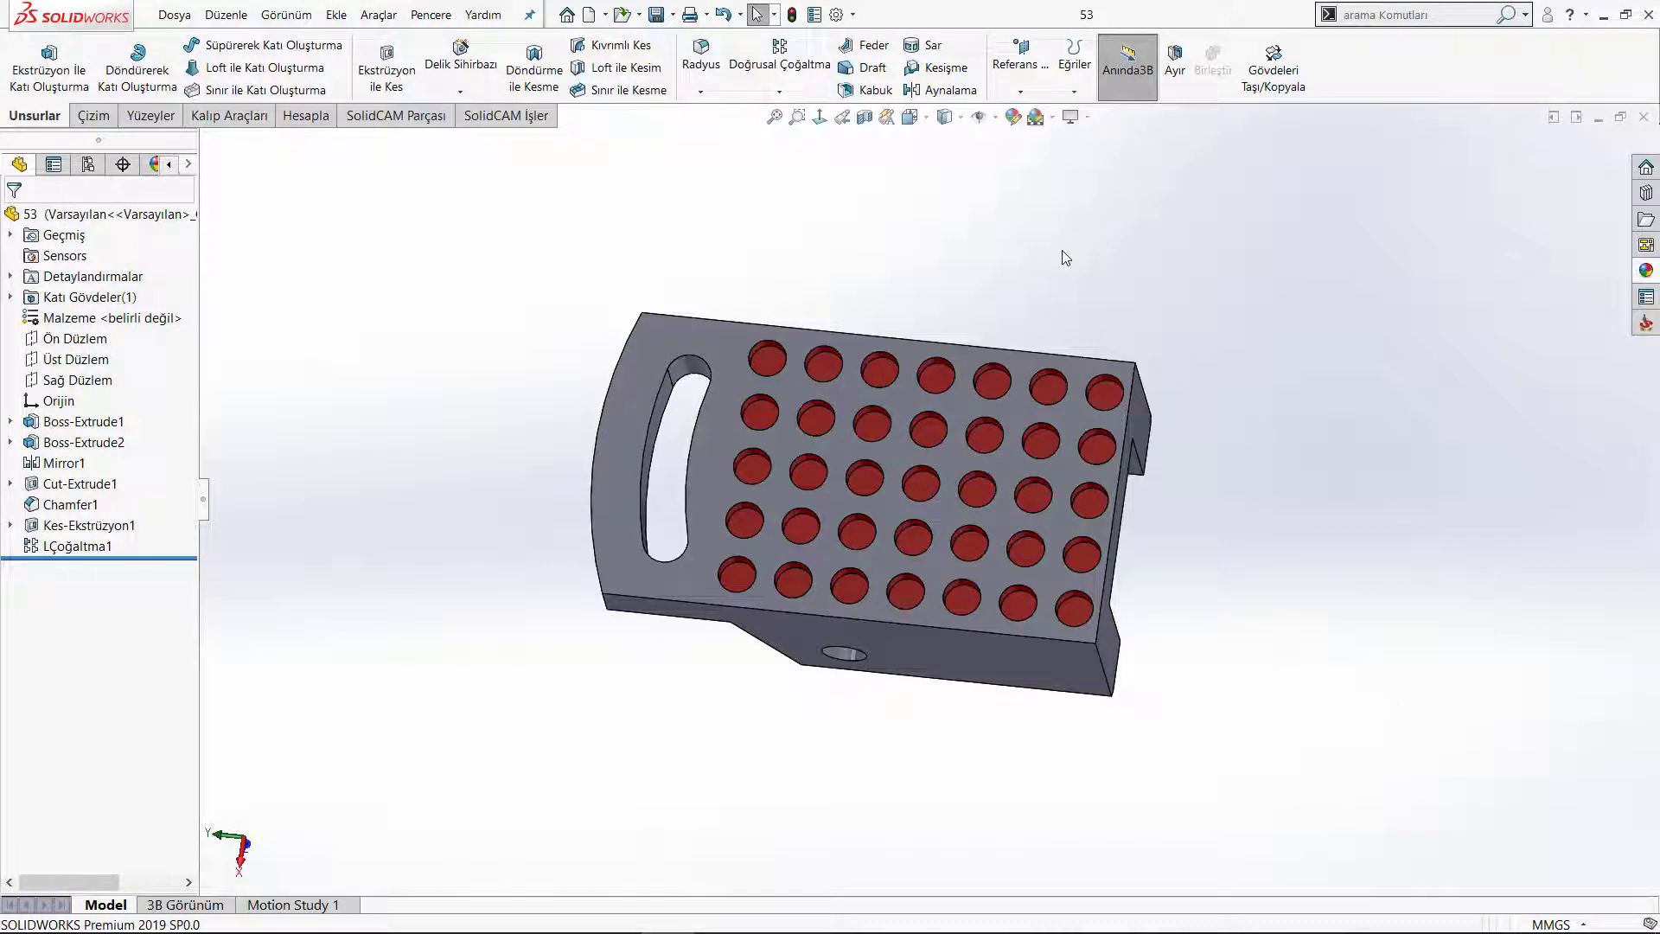
pyautogui.moveTo(952, 496)
pyautogui.mouseDown(button='middle')
pyautogui.moveTo(978, 271)
pyautogui.moveTo(923, 428)
pyautogui.mouseUp(button='middle')
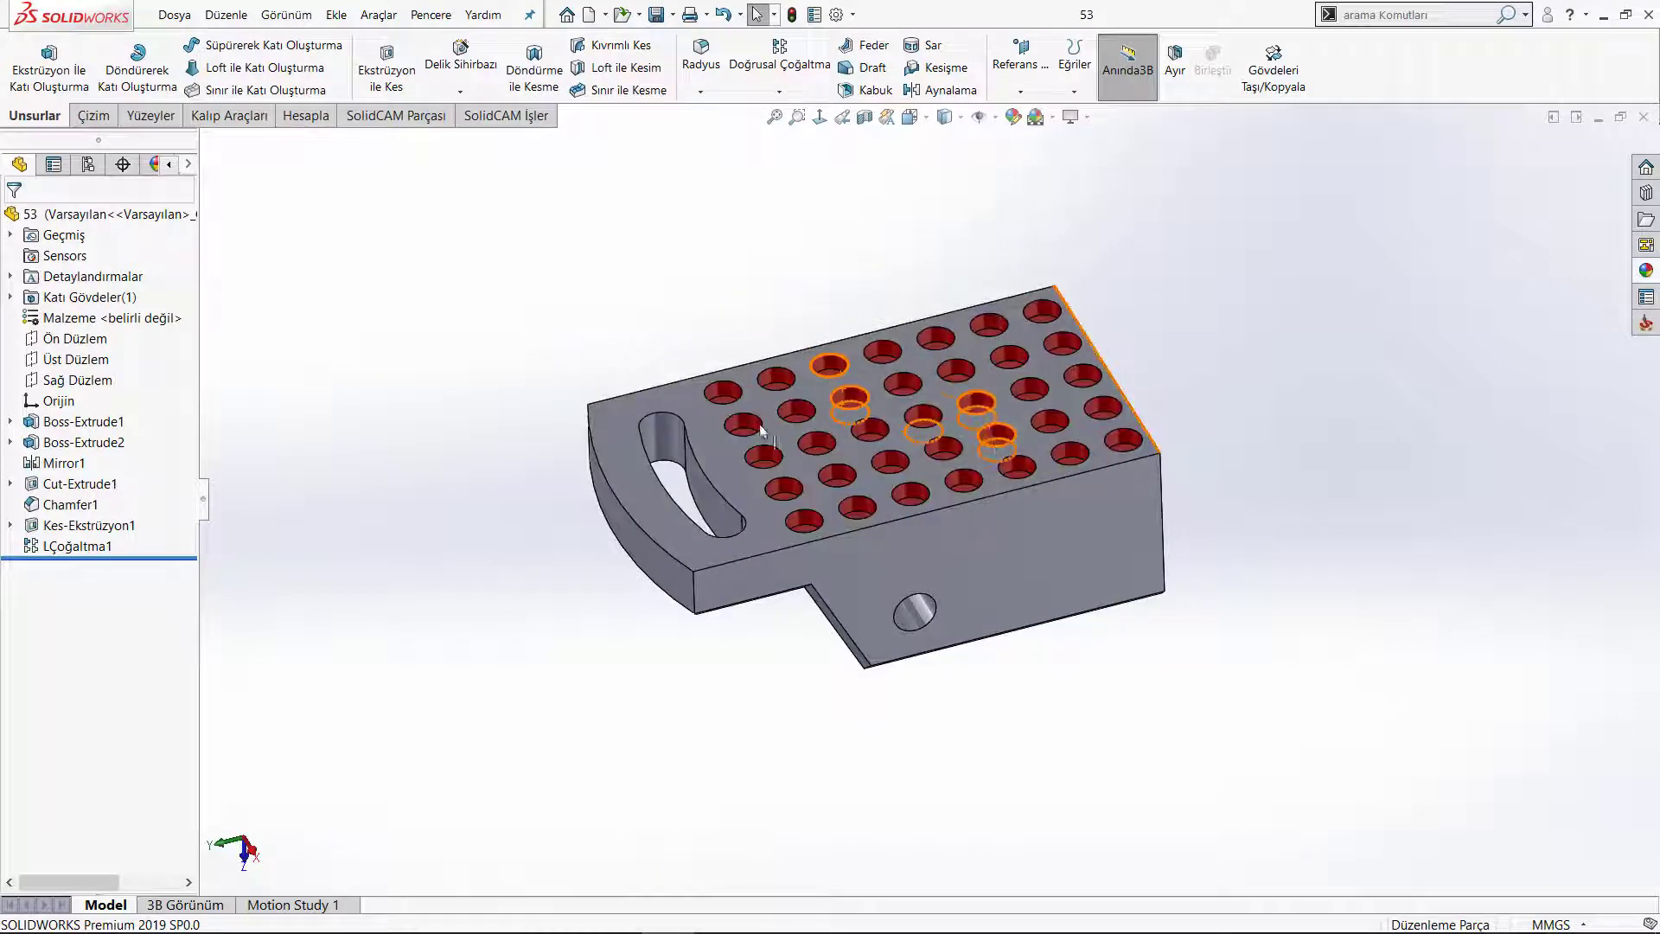
pyautogui.scroll(3, 899, 346)
pyautogui.moveTo(899, 339); pyautogui.dragTo(875, 318, button='middle')
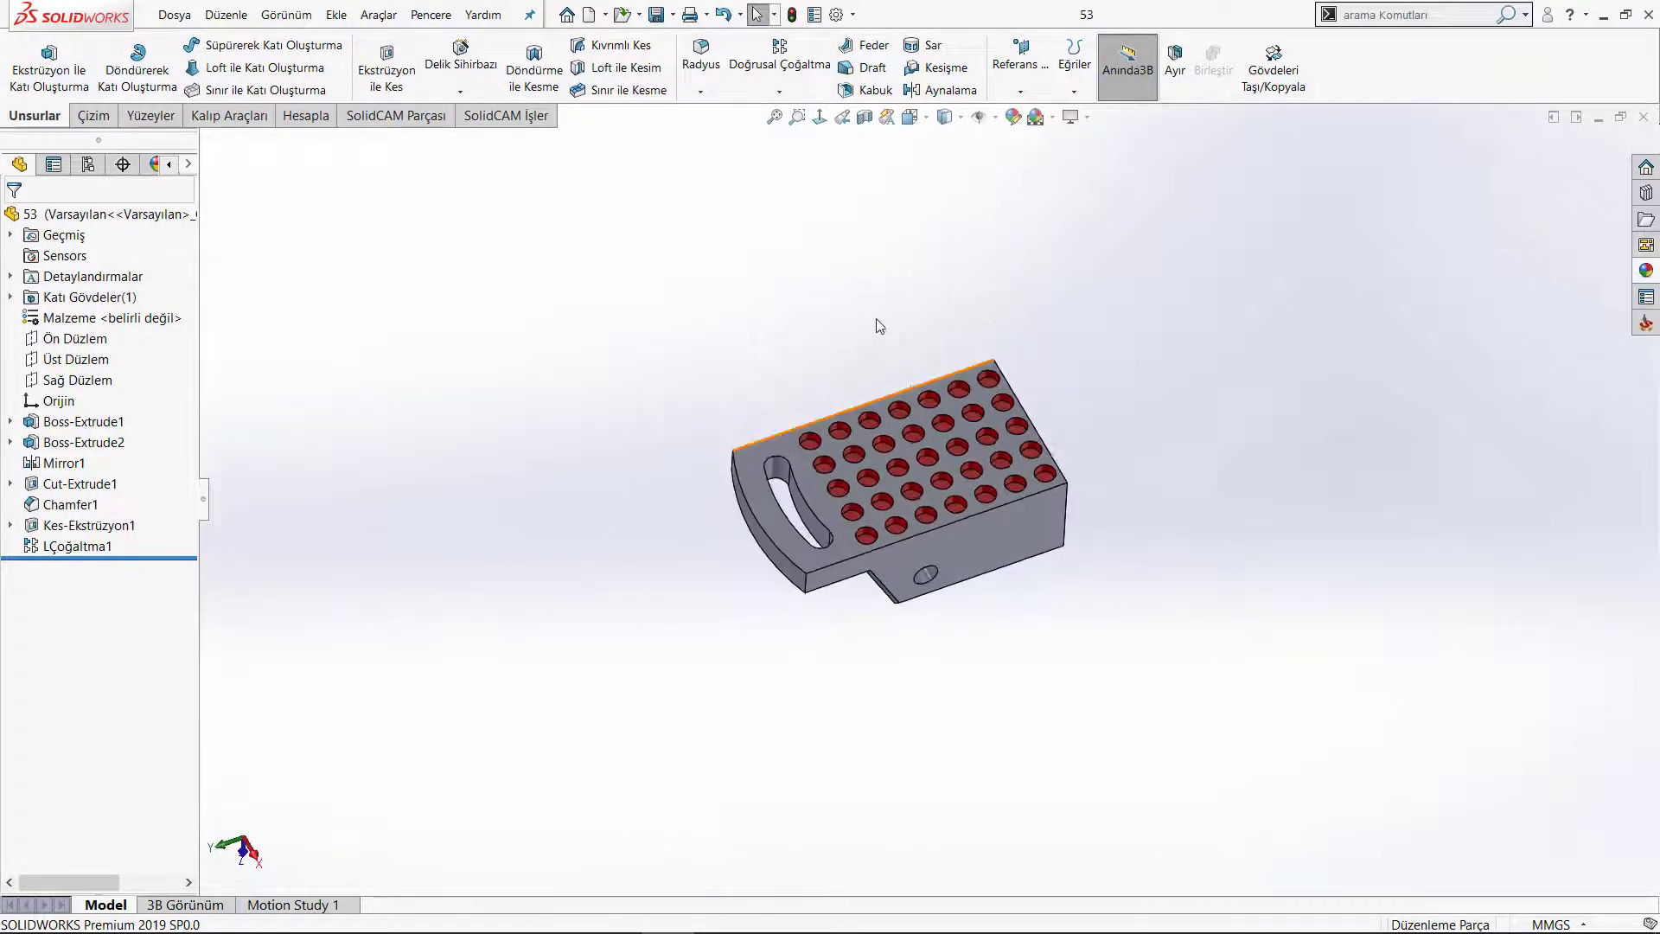
# Start a linear pattern using the bracket's long edge as Direction 1
pyautogui.click(783, 59)
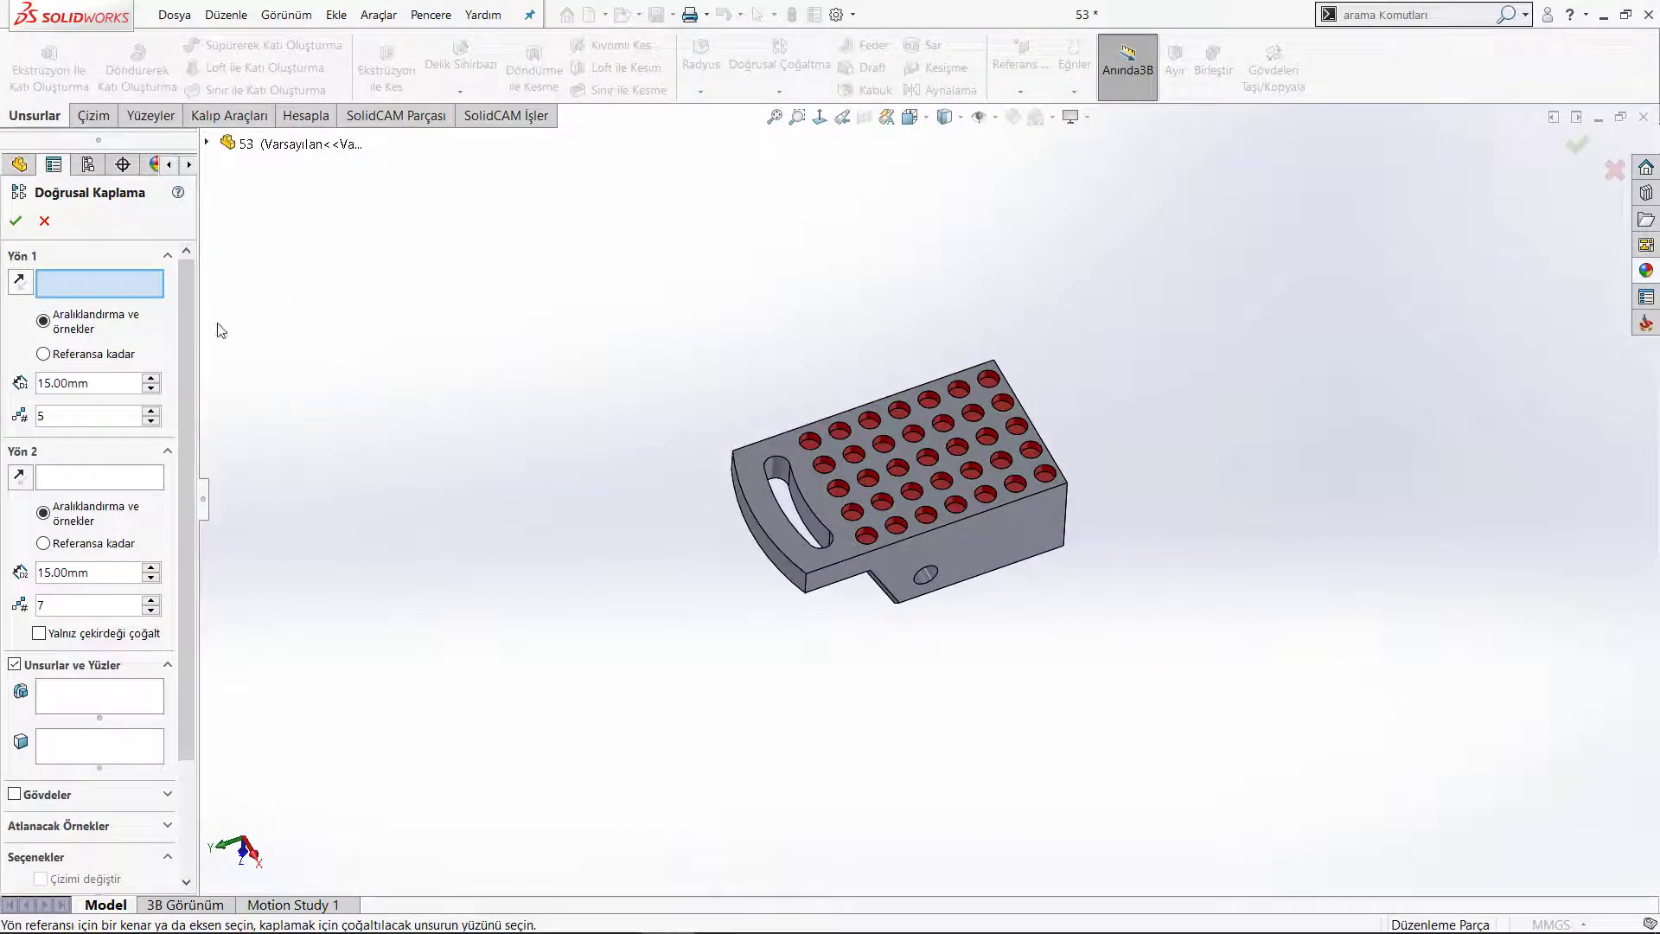
pyautogui.scroll(-3, 1069, 400)
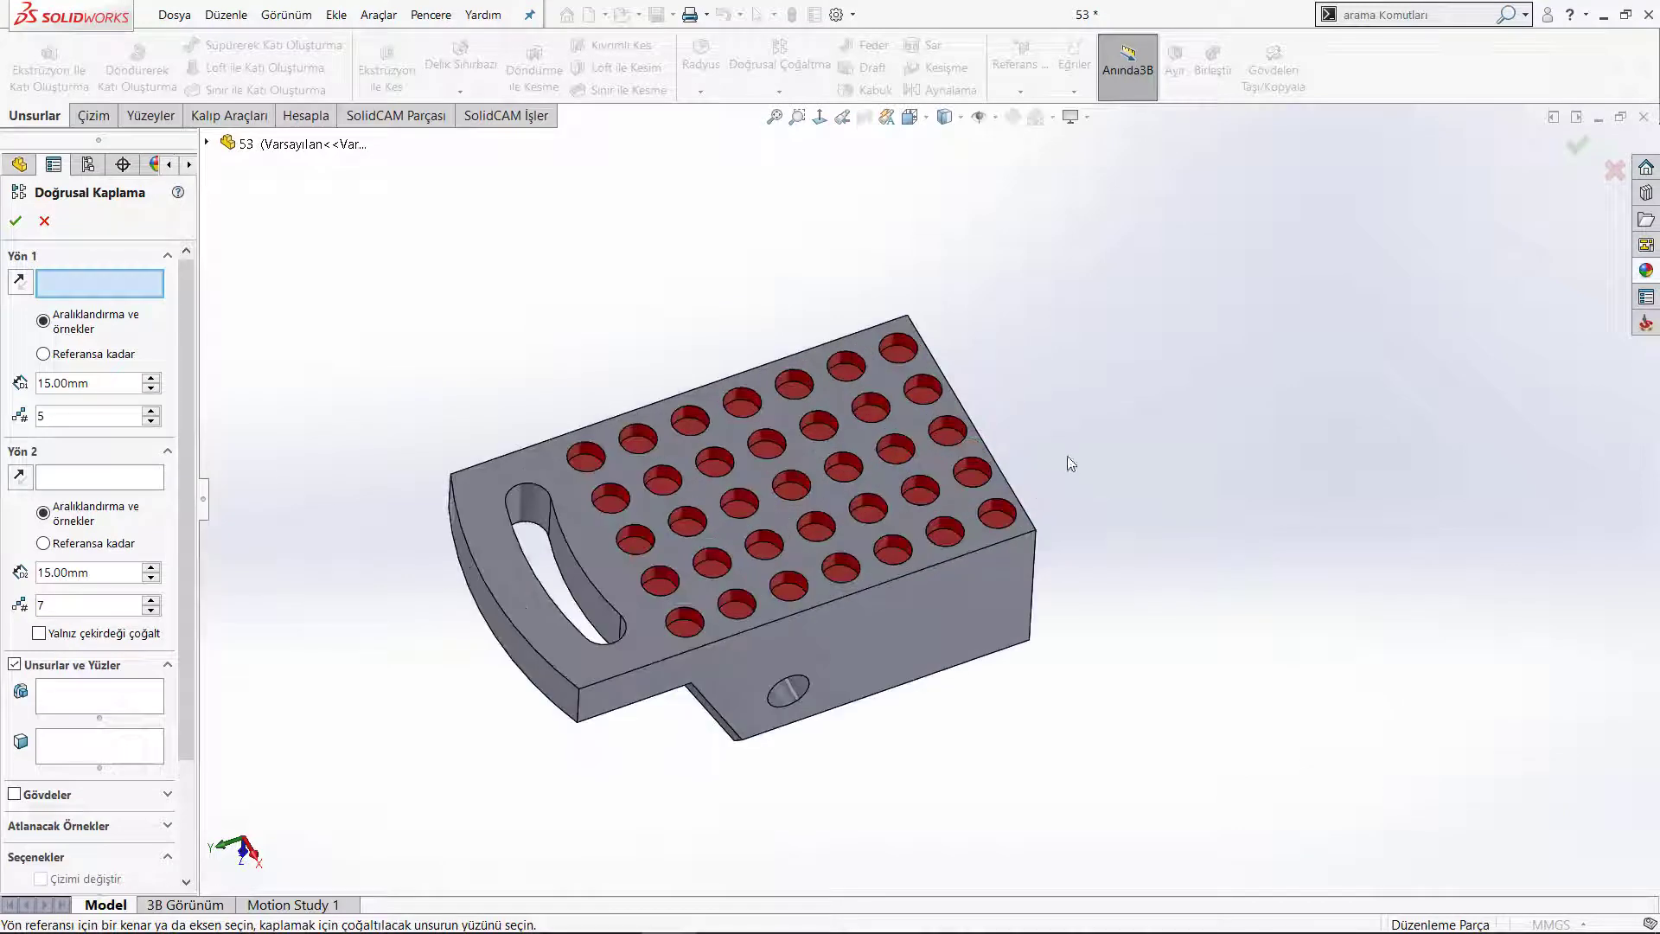
pyautogui.click(1030, 515)
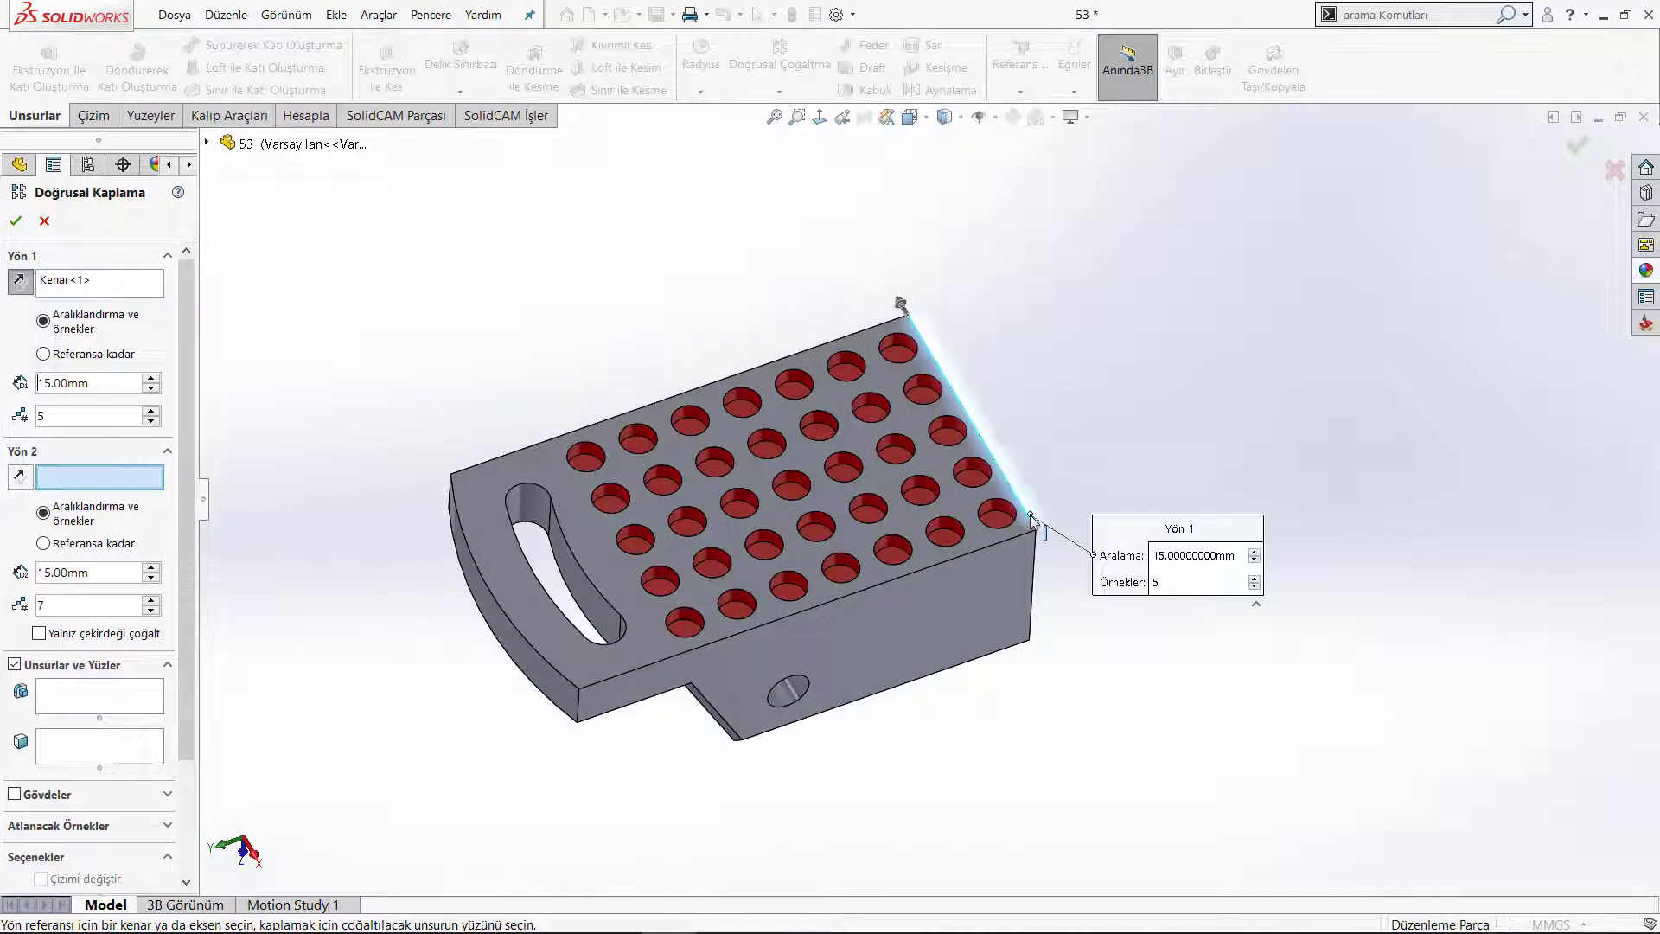
pyautogui.click(152, 380)
# Pattern the whole bracket body instead of features, with 95 mm Direction 1 spacing
pyautogui.click(16, 665)
pyautogui.click(14, 696)
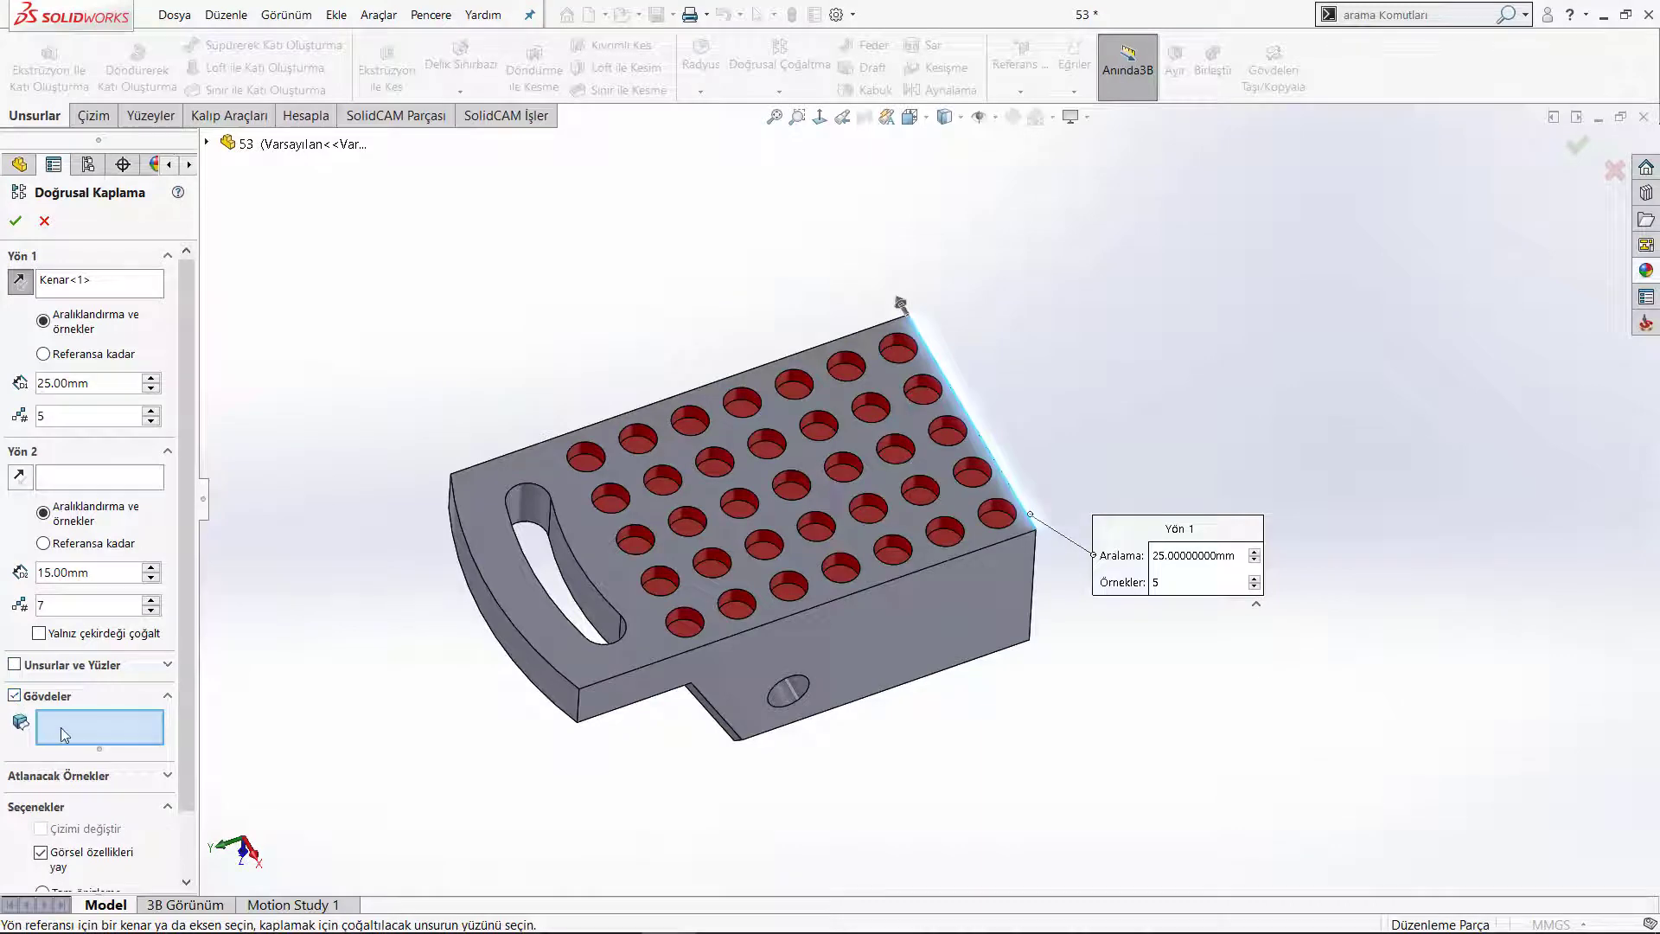
pyautogui.click(660, 539)
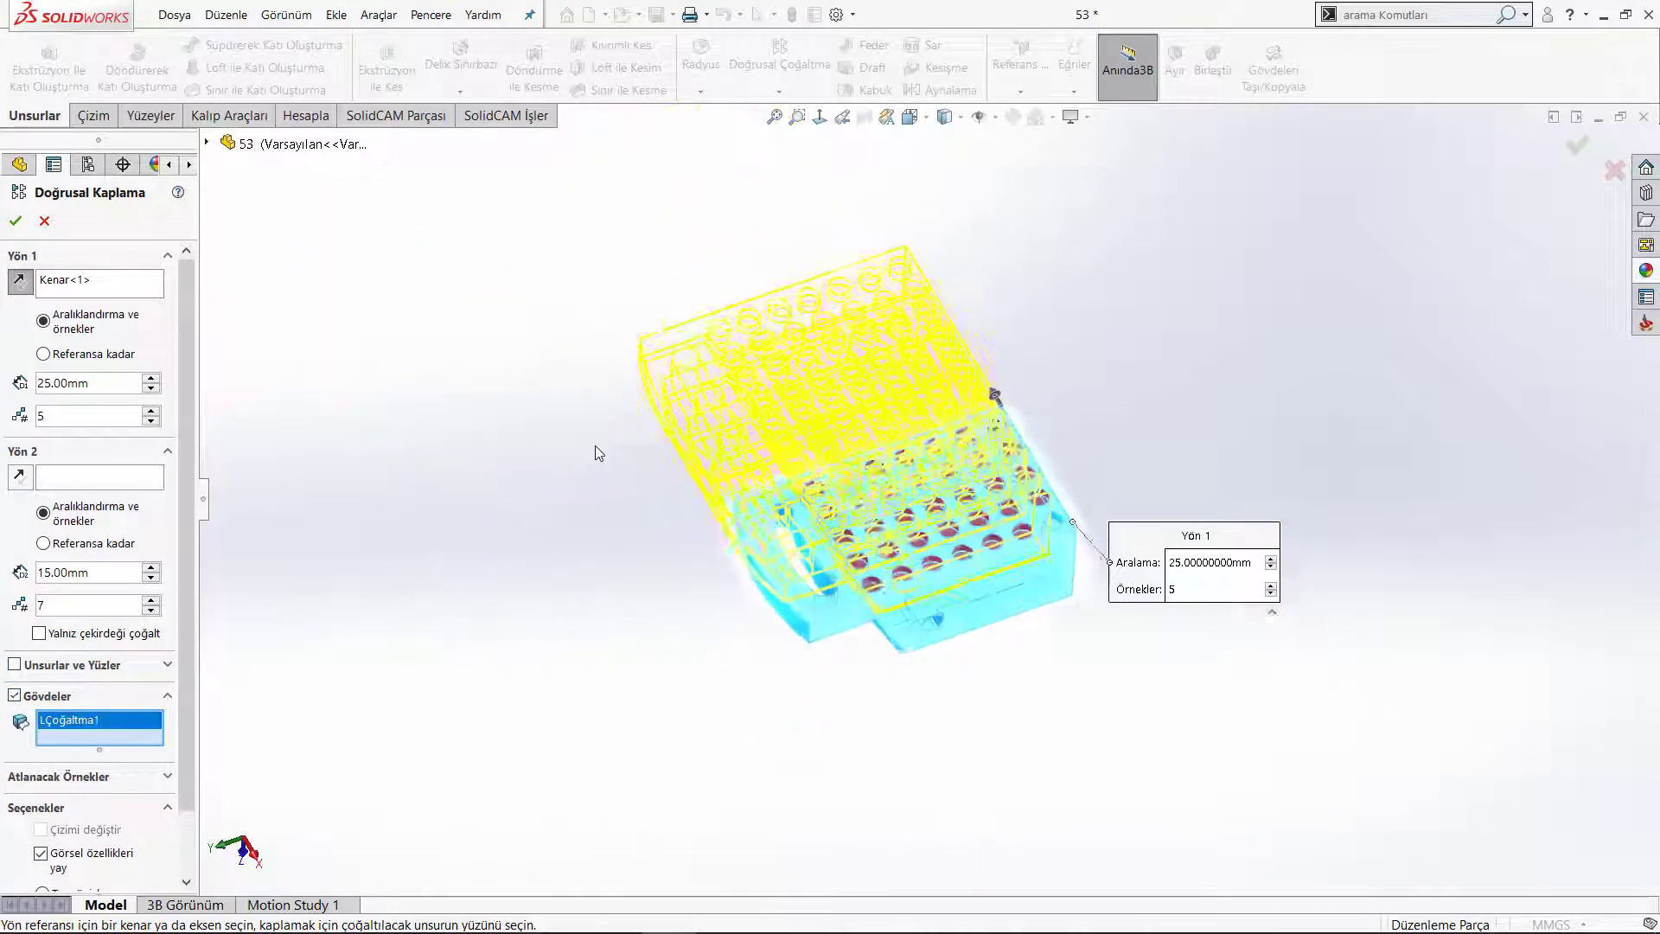
pyautogui.moveTo(597, 452); pyautogui.dragTo(210, 499, button='middle')
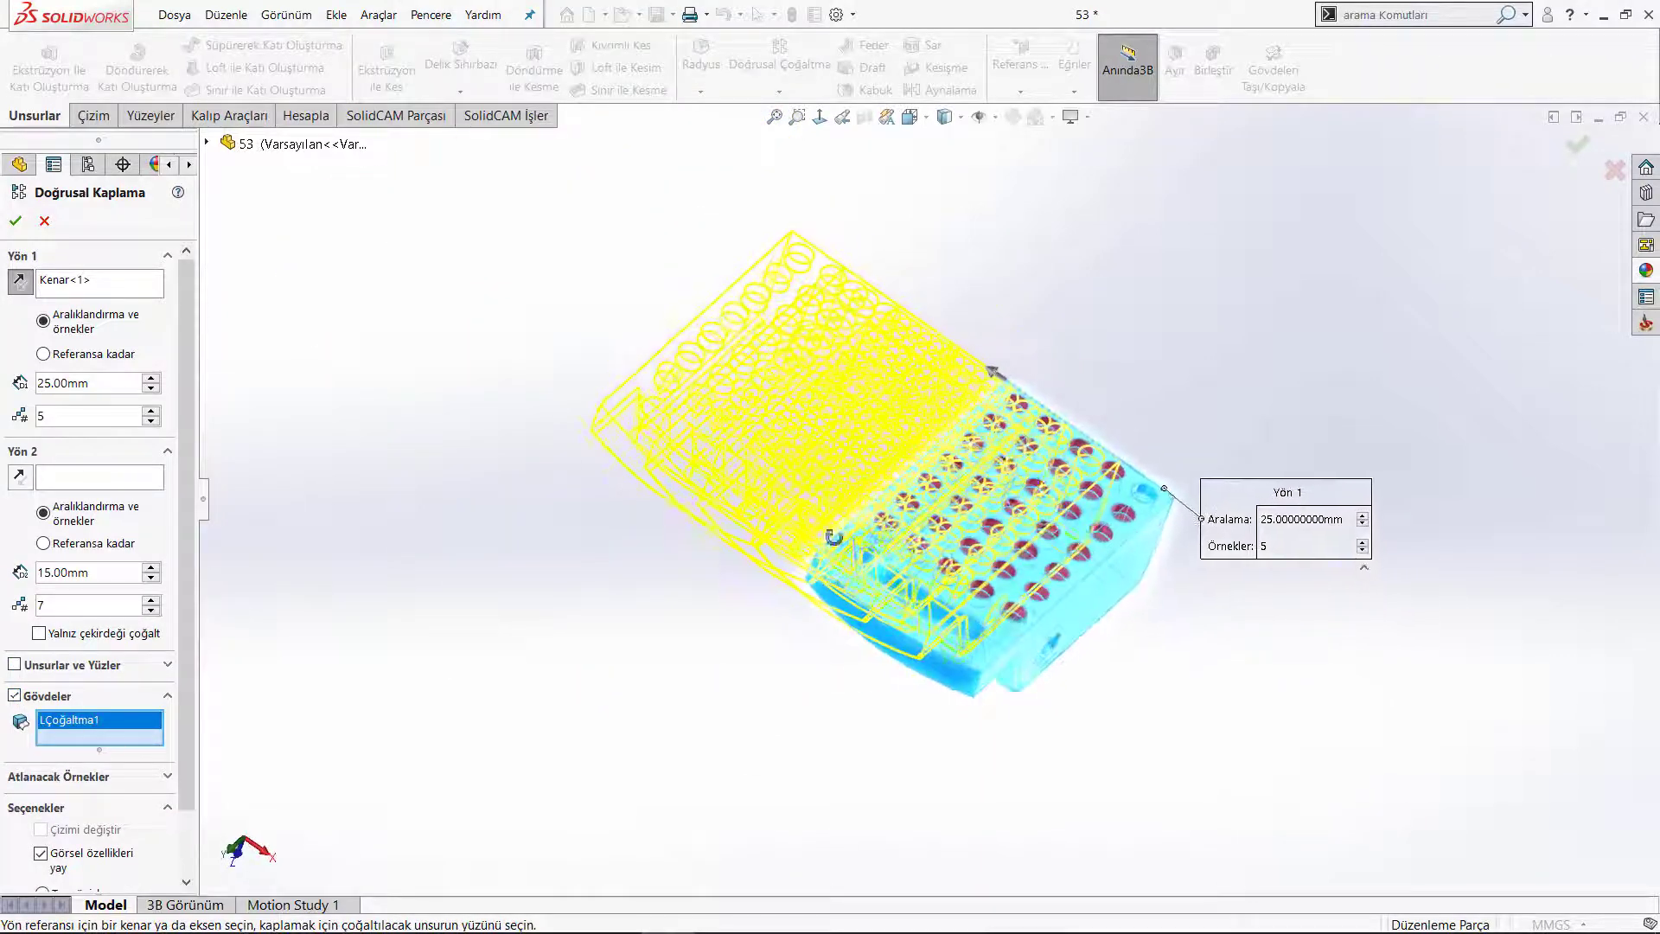
pyautogui.click(152, 379)
pyautogui.click(152, 378)
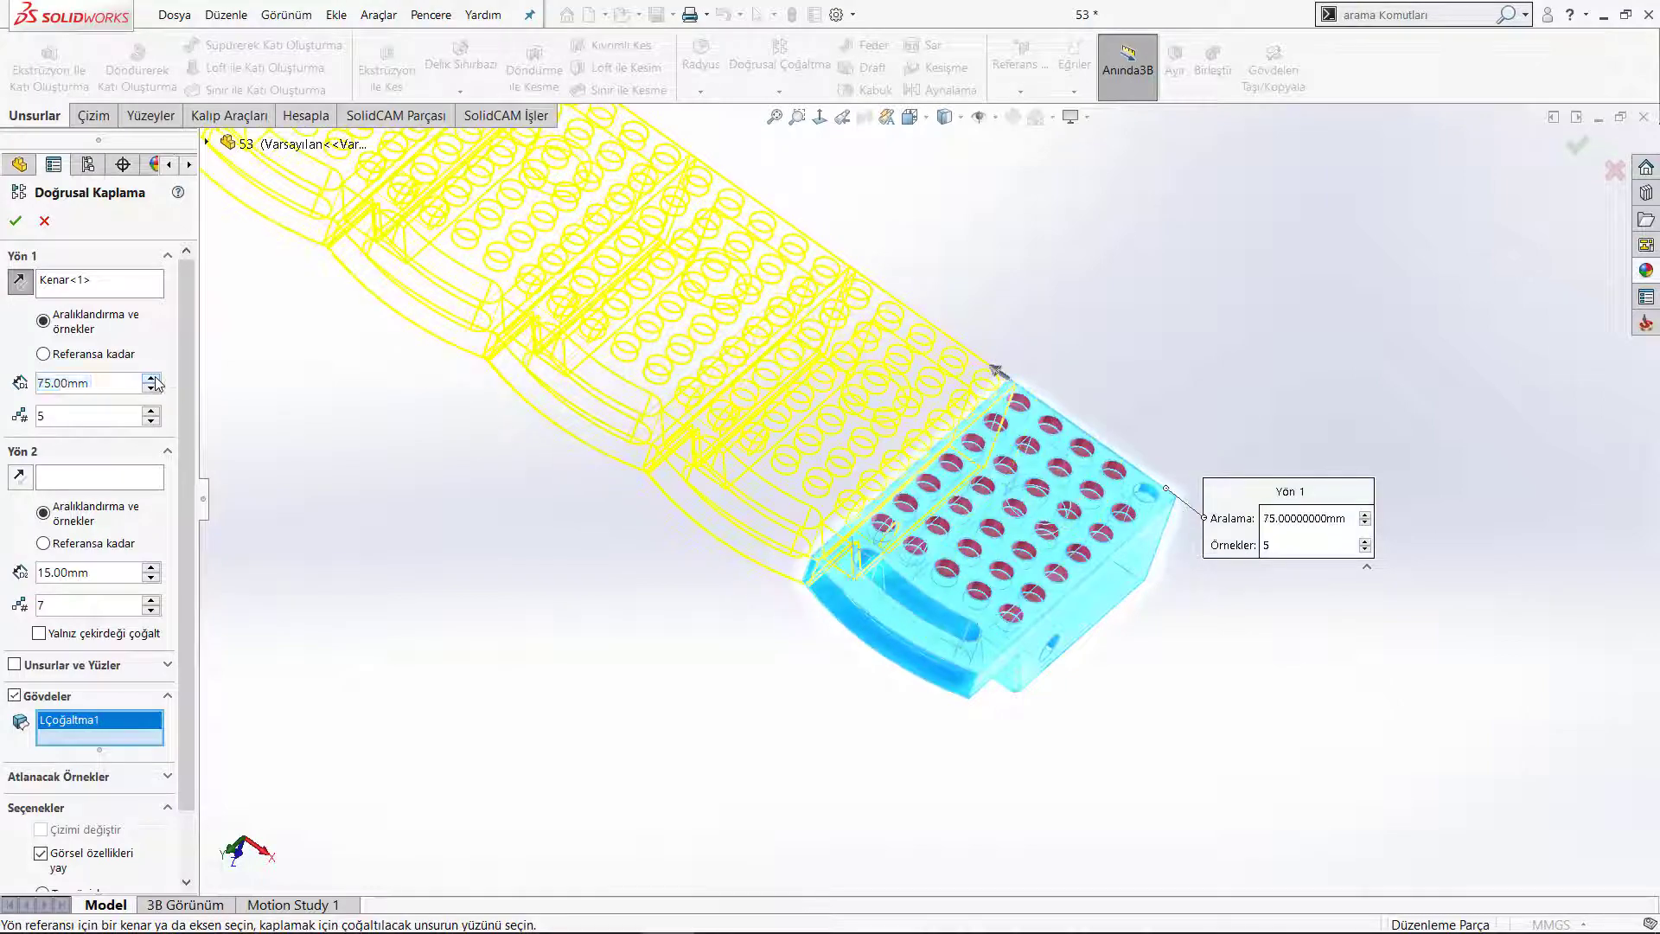
# Zoom out to check the five previewed bracket copies and activate the Direction 2 selection
pyautogui.moveTo(624, 443)
pyautogui.mouseDown(button='middle')
pyautogui.moveTo(619, 478)
pyautogui.moveTo(589, 433)
pyautogui.mouseUp(button='middle')
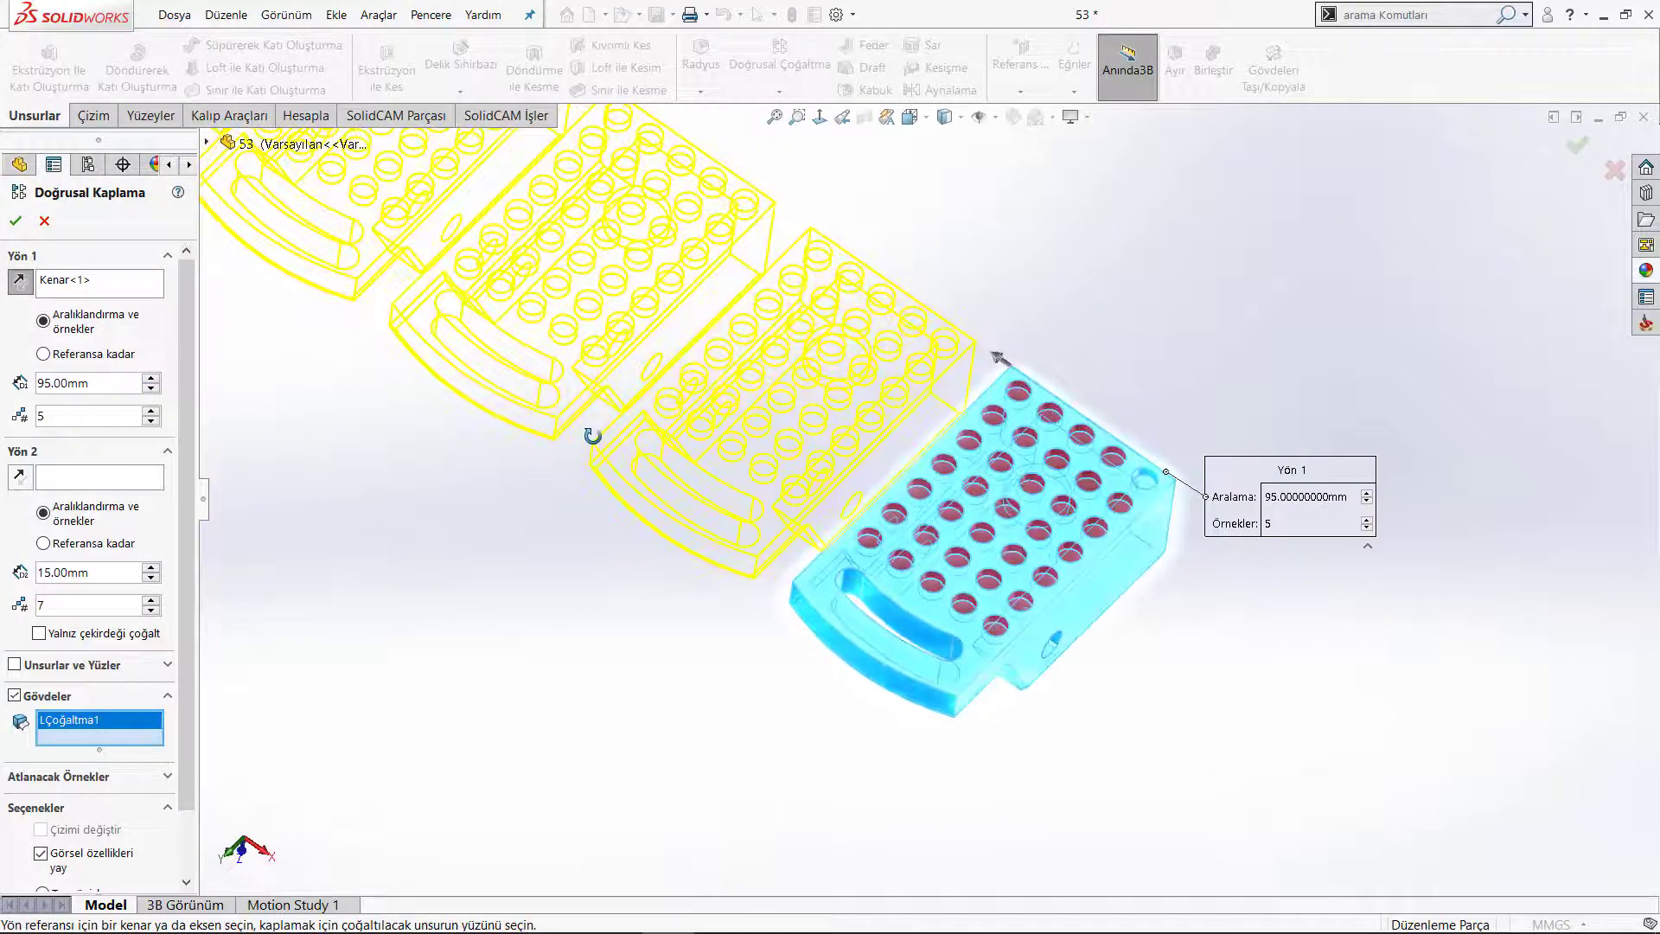
pyautogui.scroll(3, 756, 470)
pyautogui.moveTo(755, 470)
pyautogui.mouseDown(button='middle')
pyautogui.moveTo(867, 432)
pyautogui.moveTo(836, 457)
pyautogui.mouseUp(button='middle')
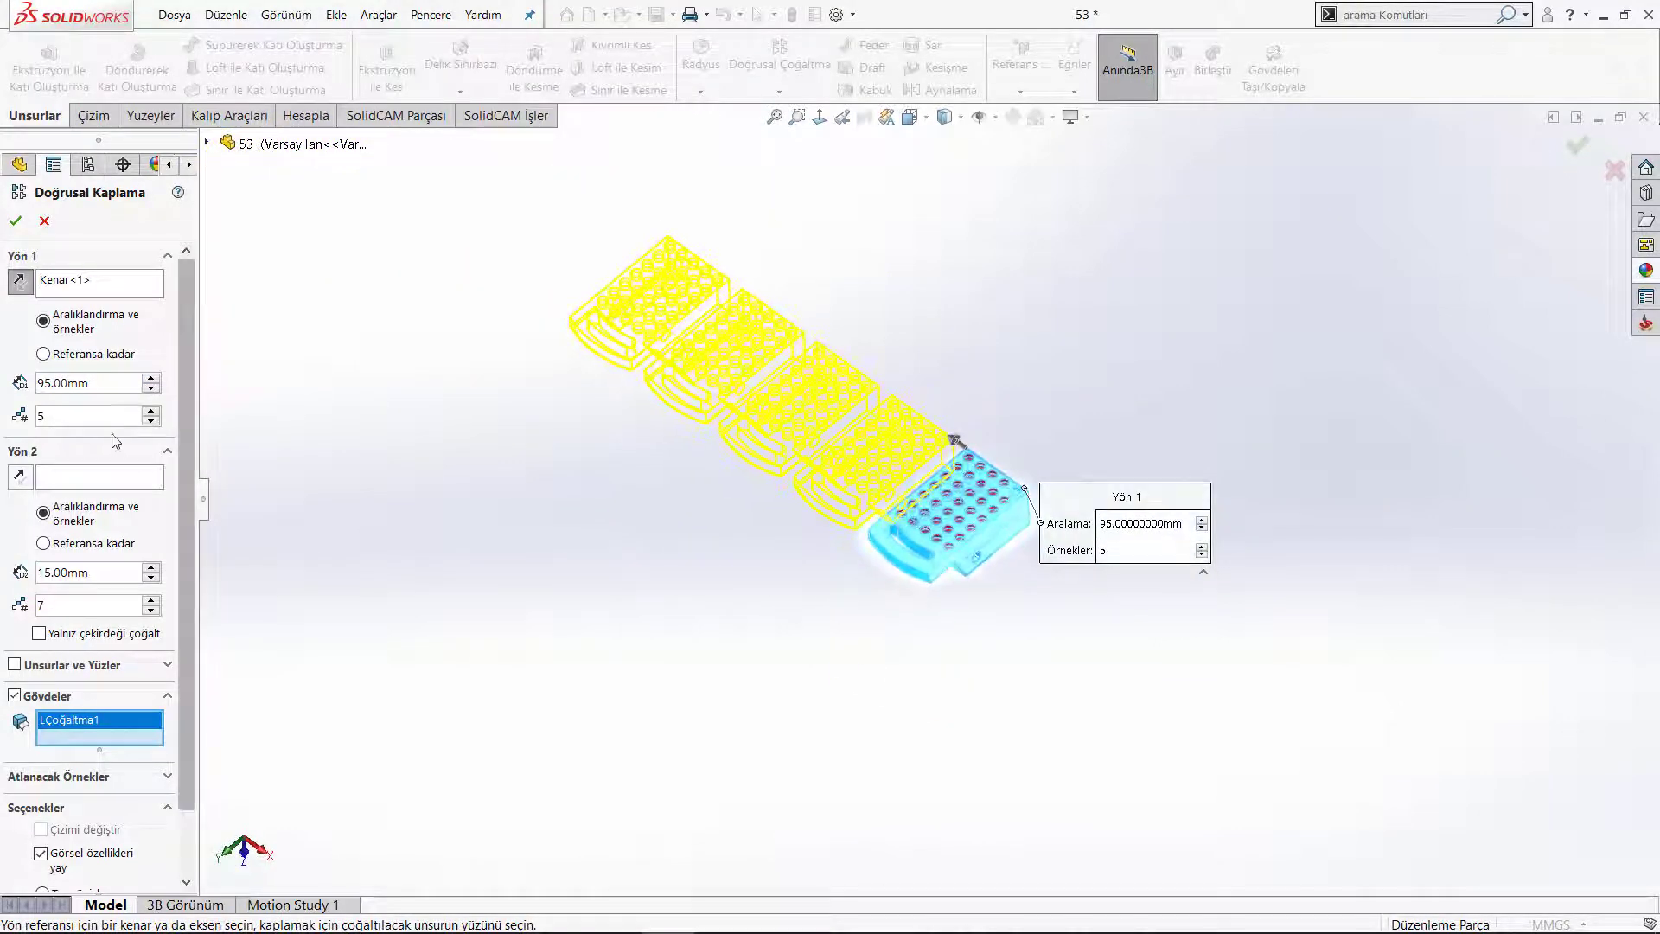
pyautogui.click(111, 485)
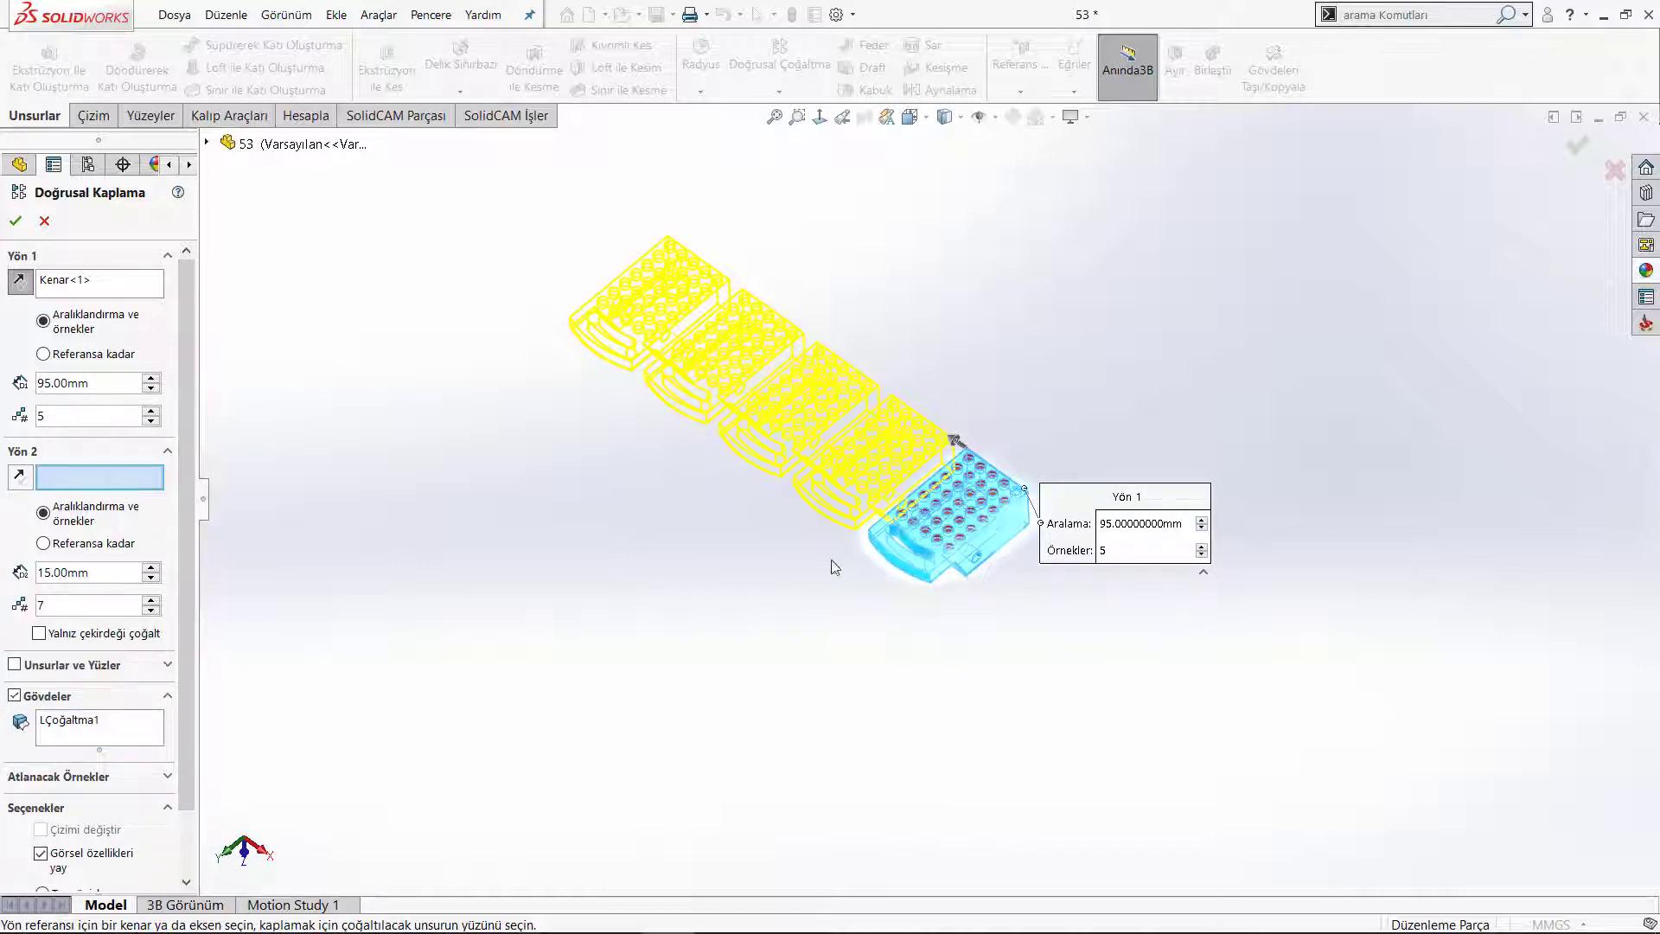
pyautogui.scroll(-3, 1029, 456)
pyautogui.scroll(-2, 1029, 456)
# Give Direction 2 a bracket edge, 175 mm spacing and 7 instances, then confirm LÇoğaltma2
pyautogui.click(1029, 439)
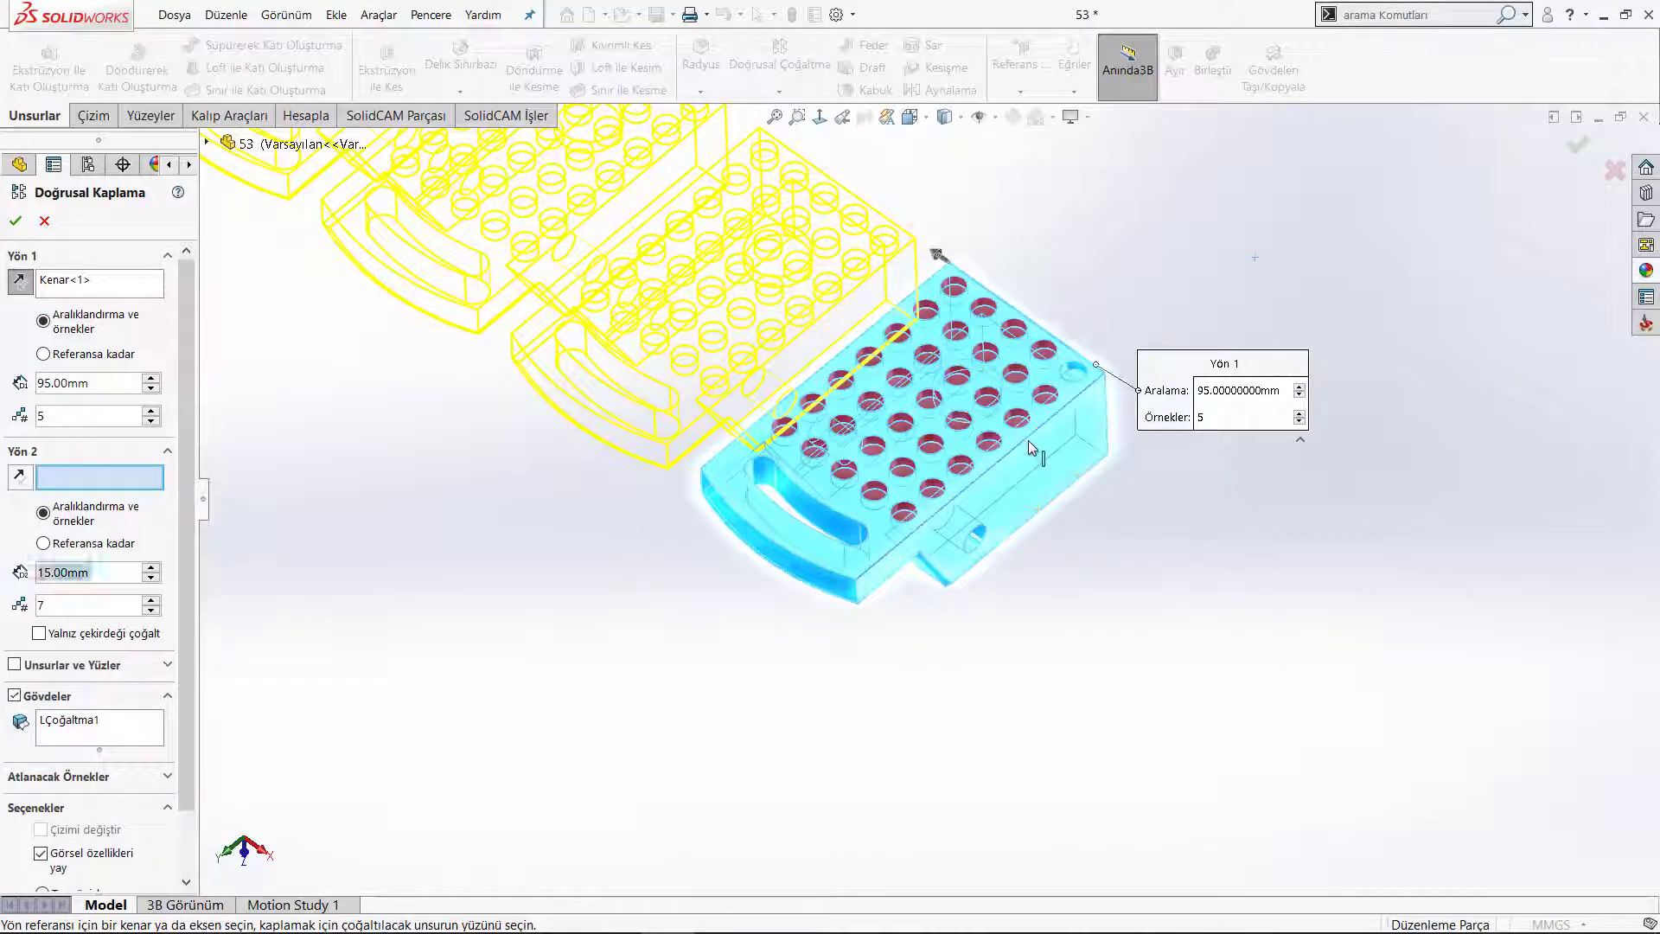
pyautogui.scroll(3, 928, 490)
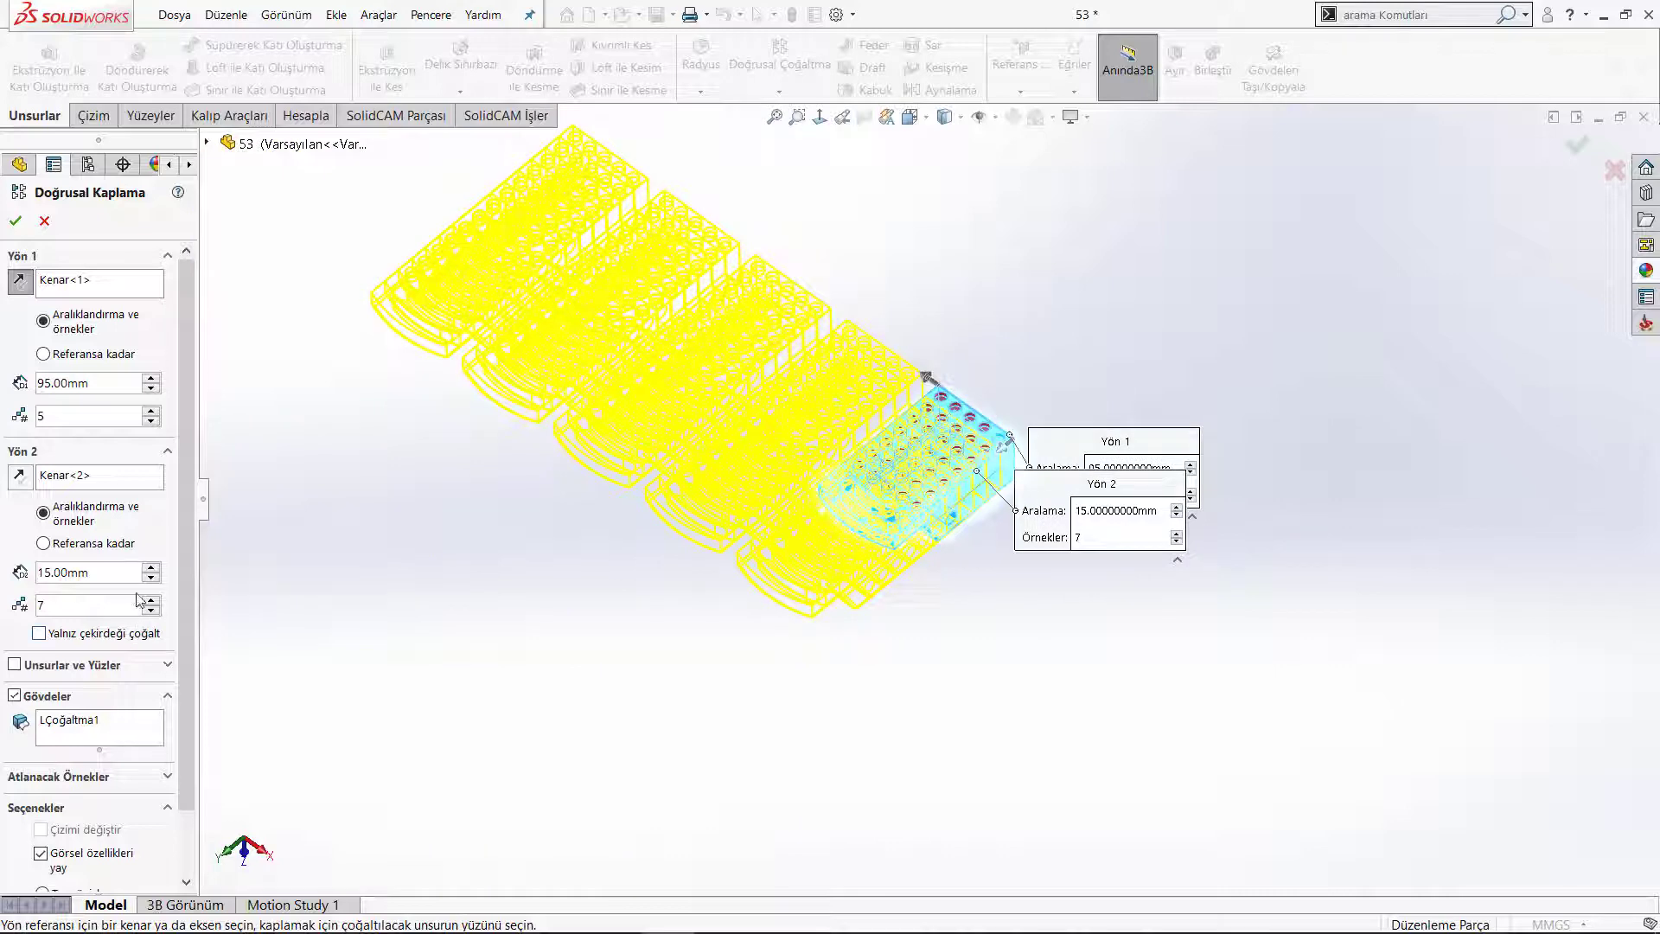
pyautogui.click(153, 568)
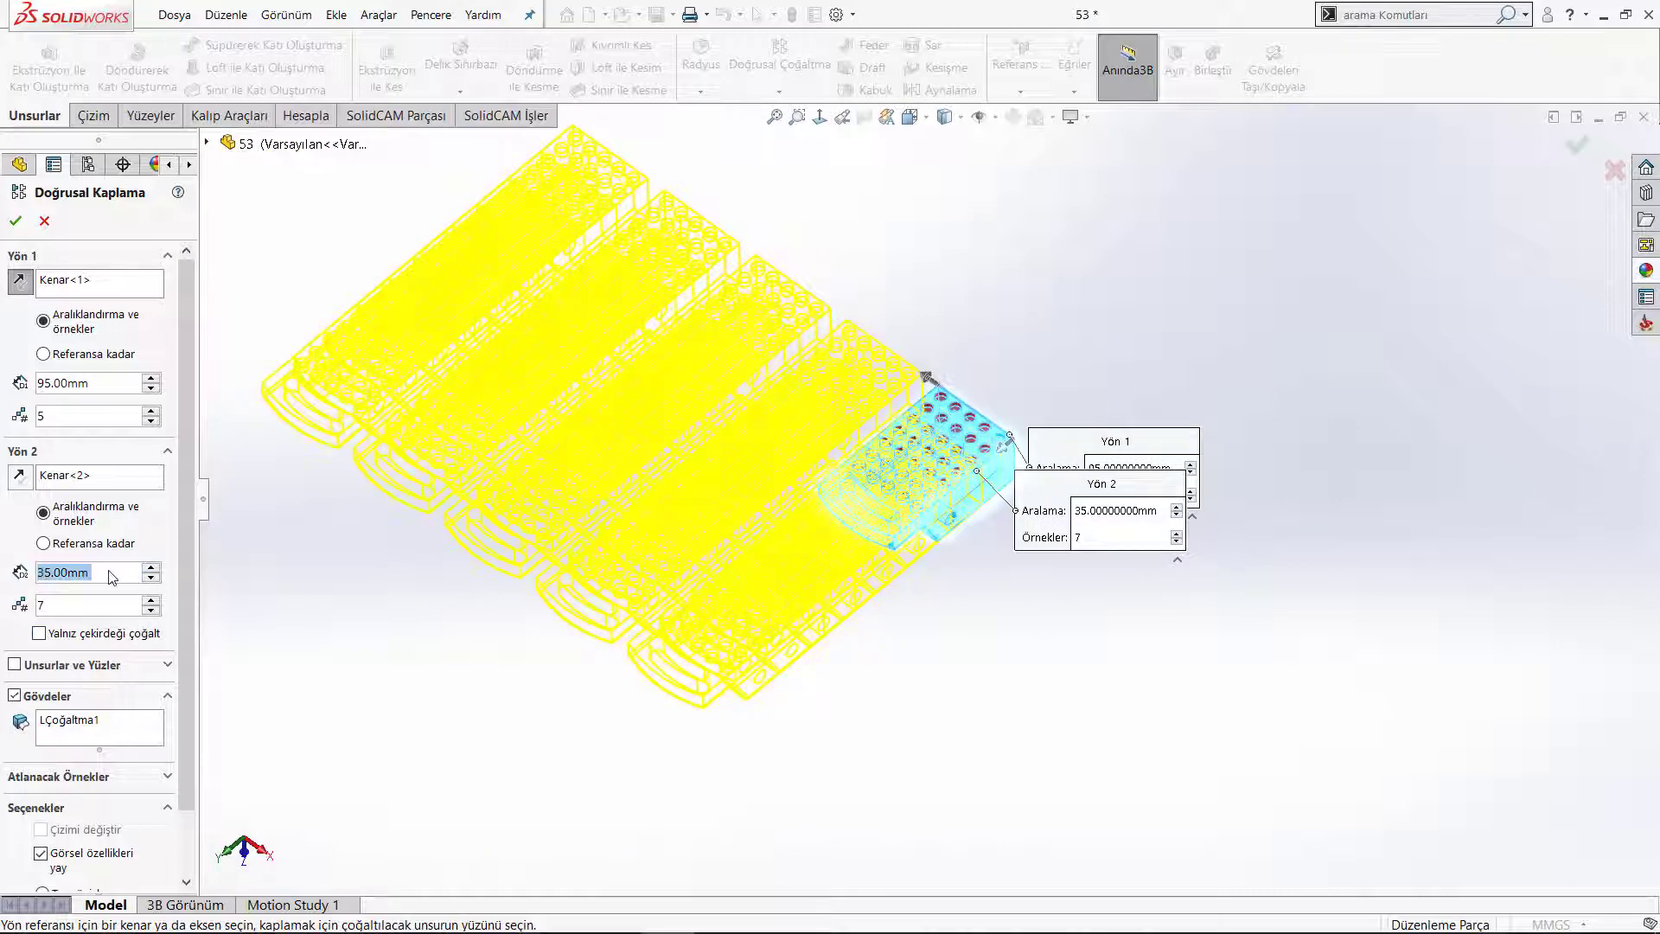
pyautogui.click(153, 568)
pyautogui.click(153, 568)
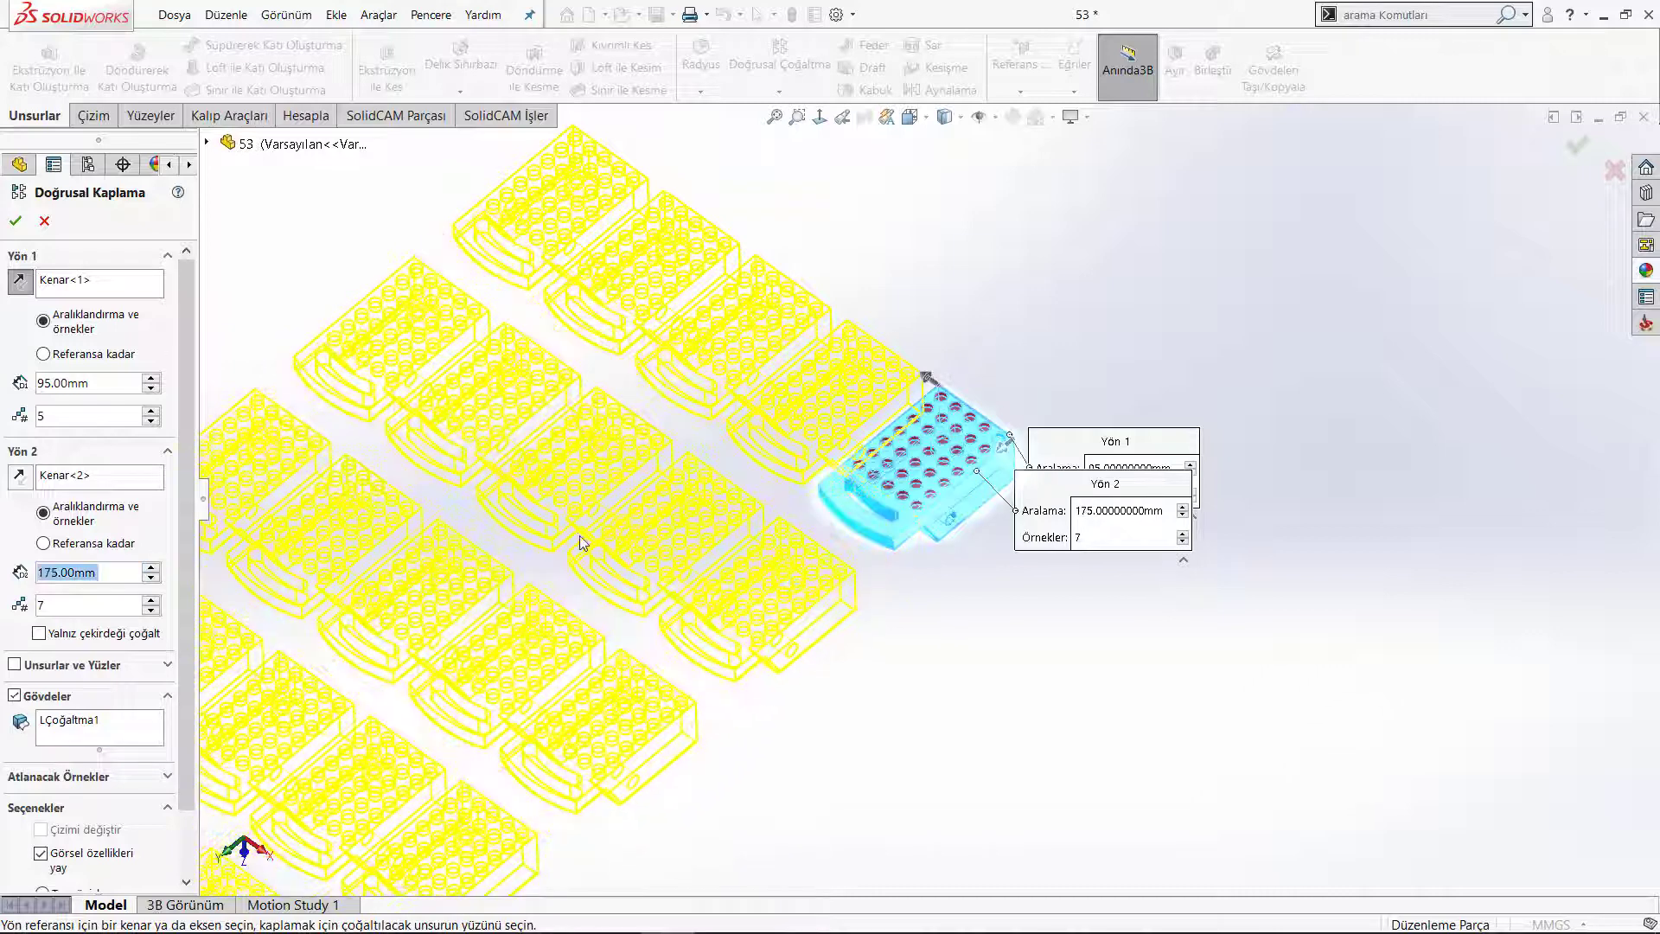
pyautogui.click(153, 568)
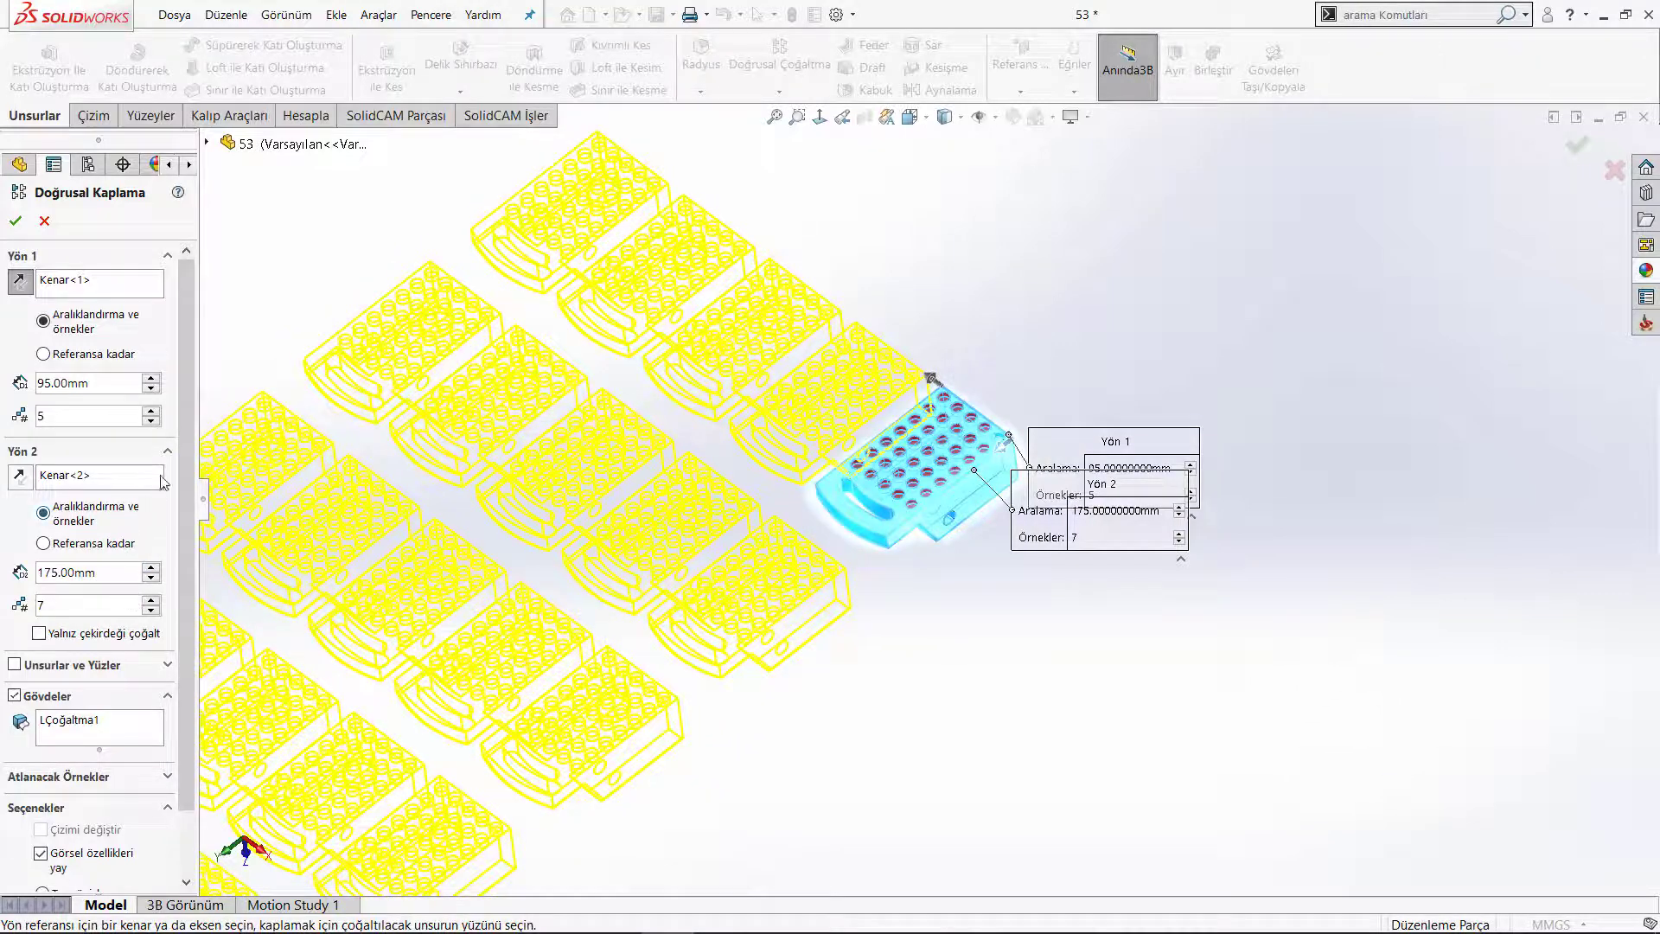
pyautogui.click(17, 223)
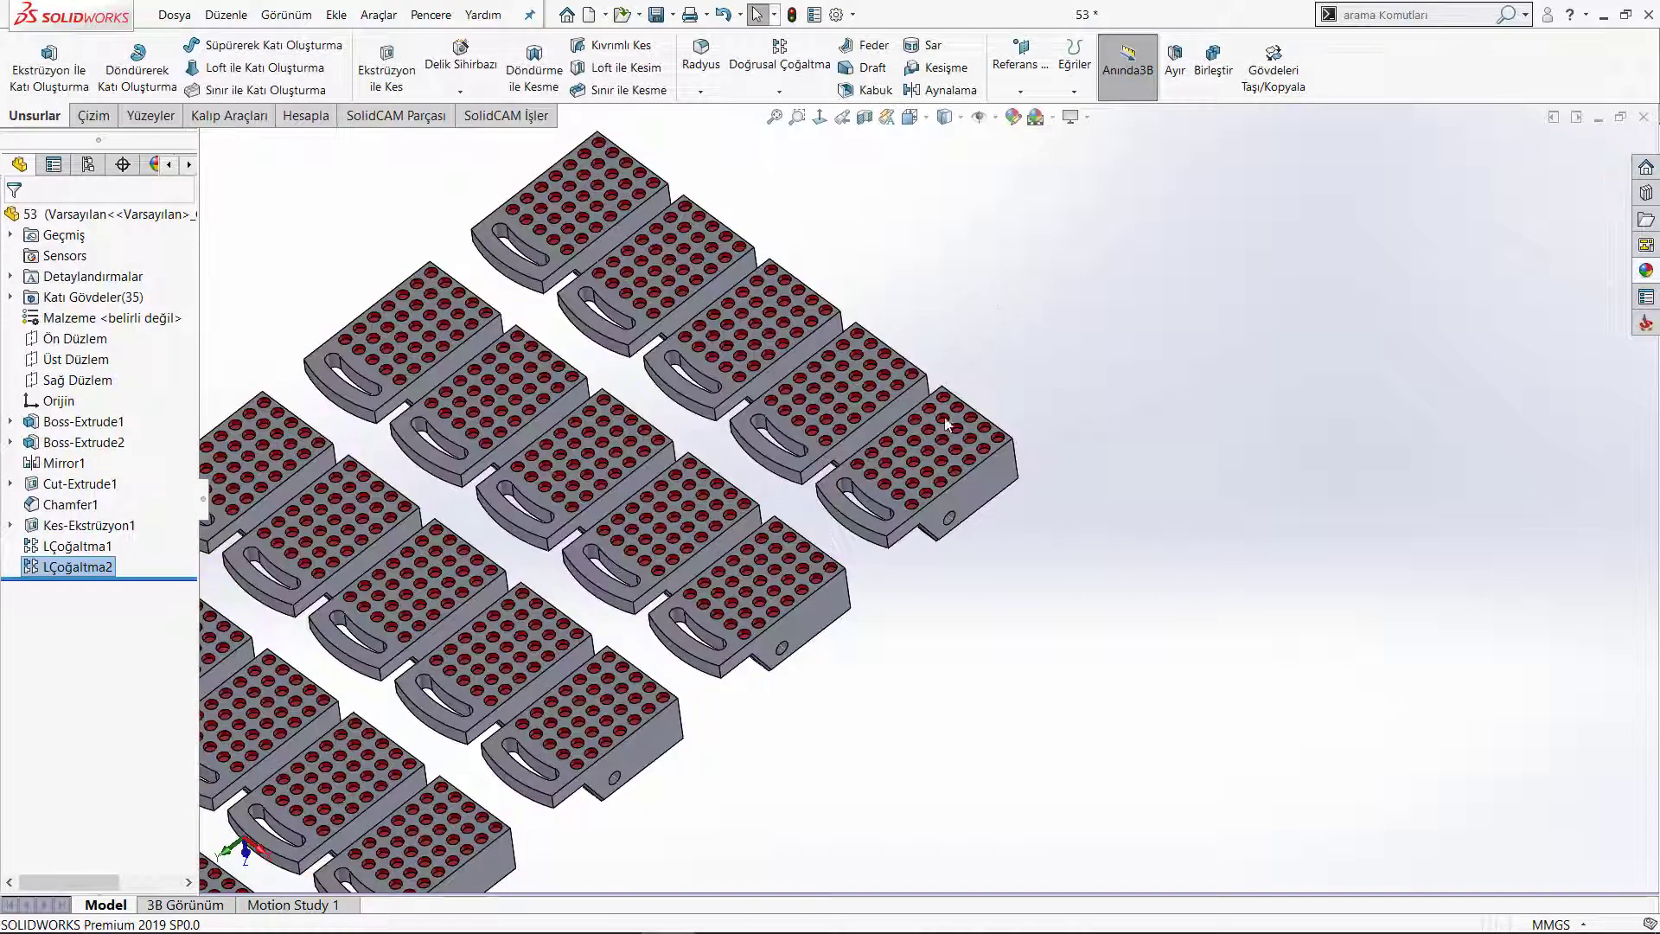
pyautogui.scroll(5, 964, 415)
pyautogui.scroll(-3, 593, 678)
pyautogui.moveTo(593, 679)
pyautogui.mouseDown(button='middle')
pyautogui.moveTo(657, 640)
pyautogui.moveTo(662, 663)
pyautogui.mouseUp(button='middle')
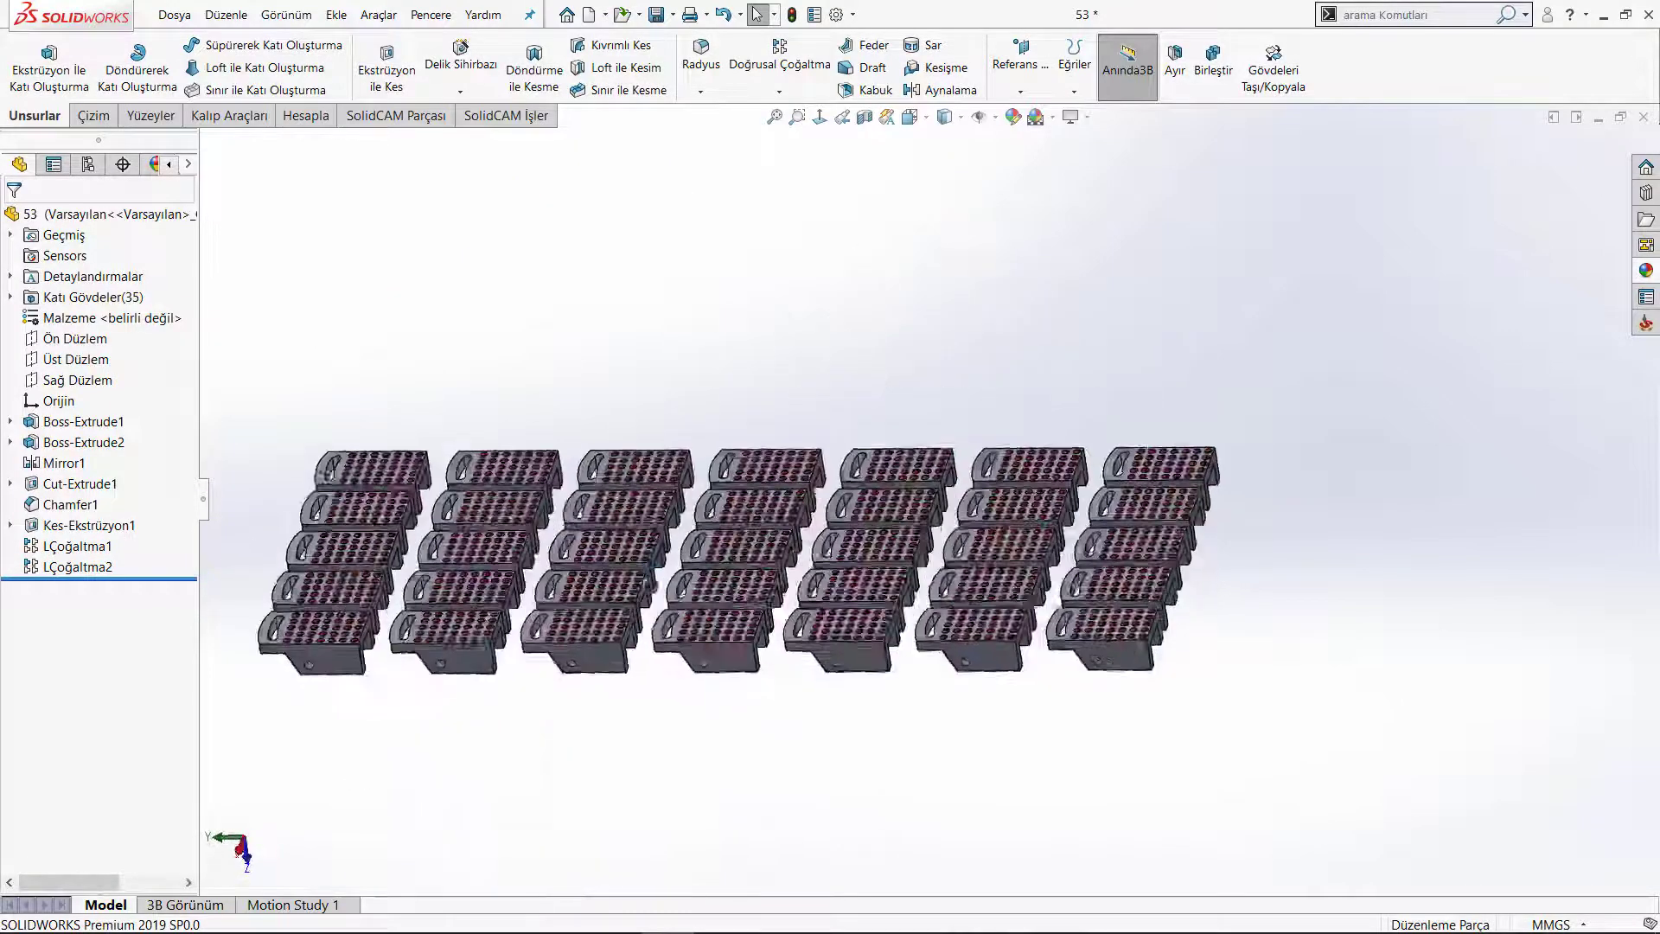
pyautogui.scroll(3, 574, 678)
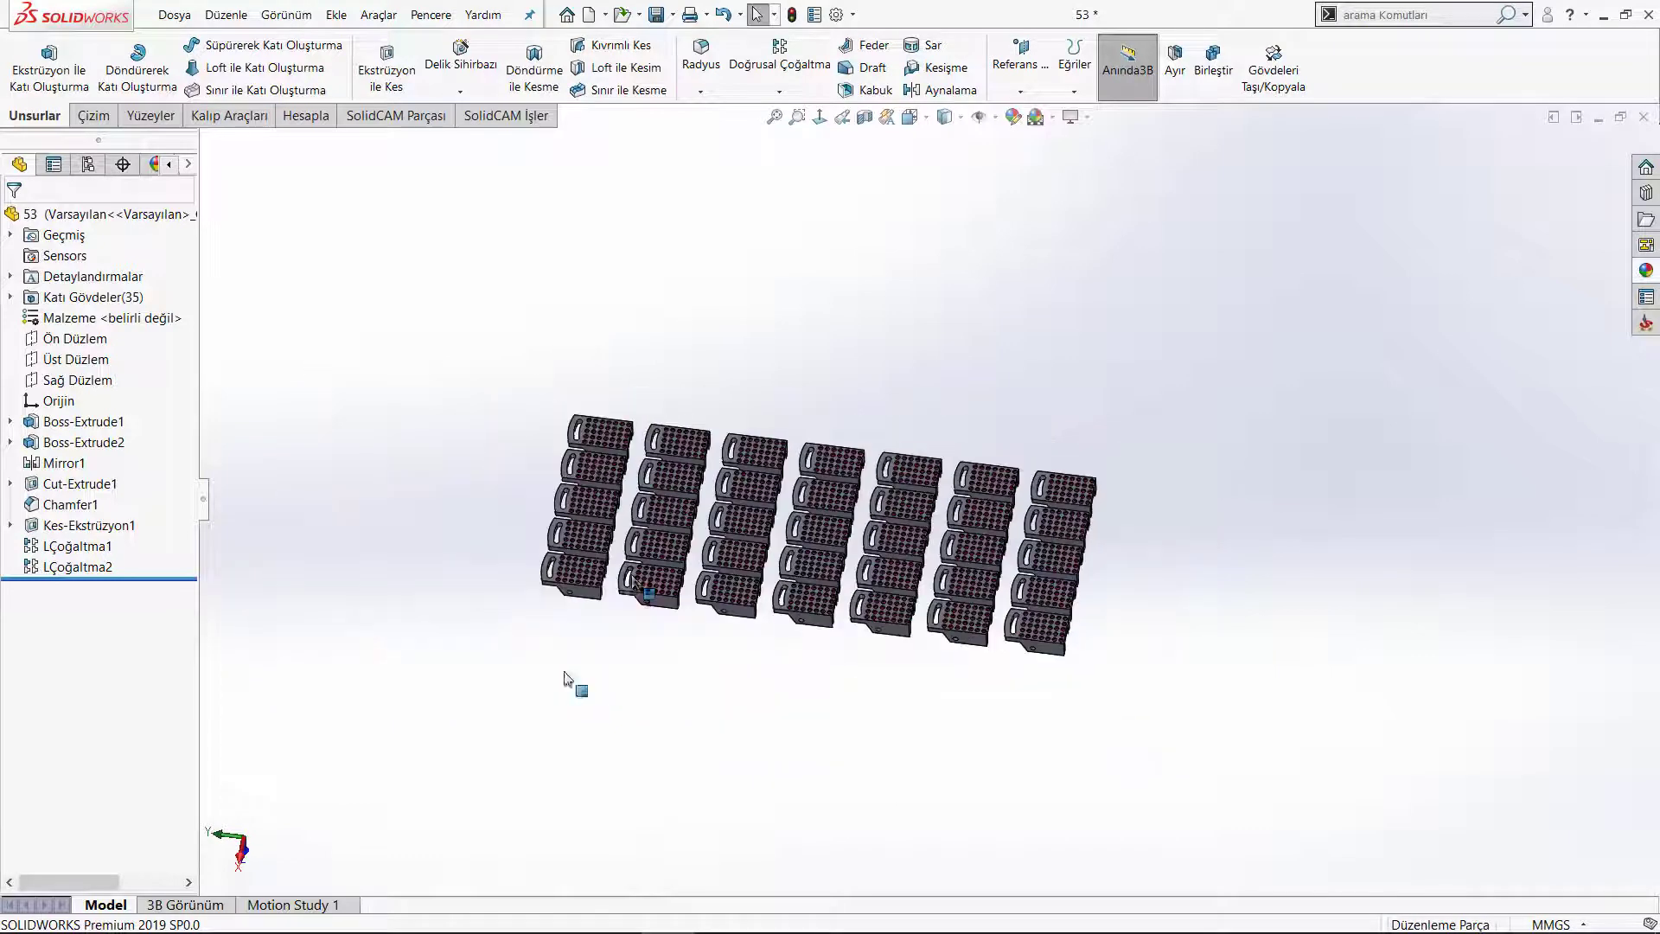
pyautogui.scroll(-2, 665, 596)
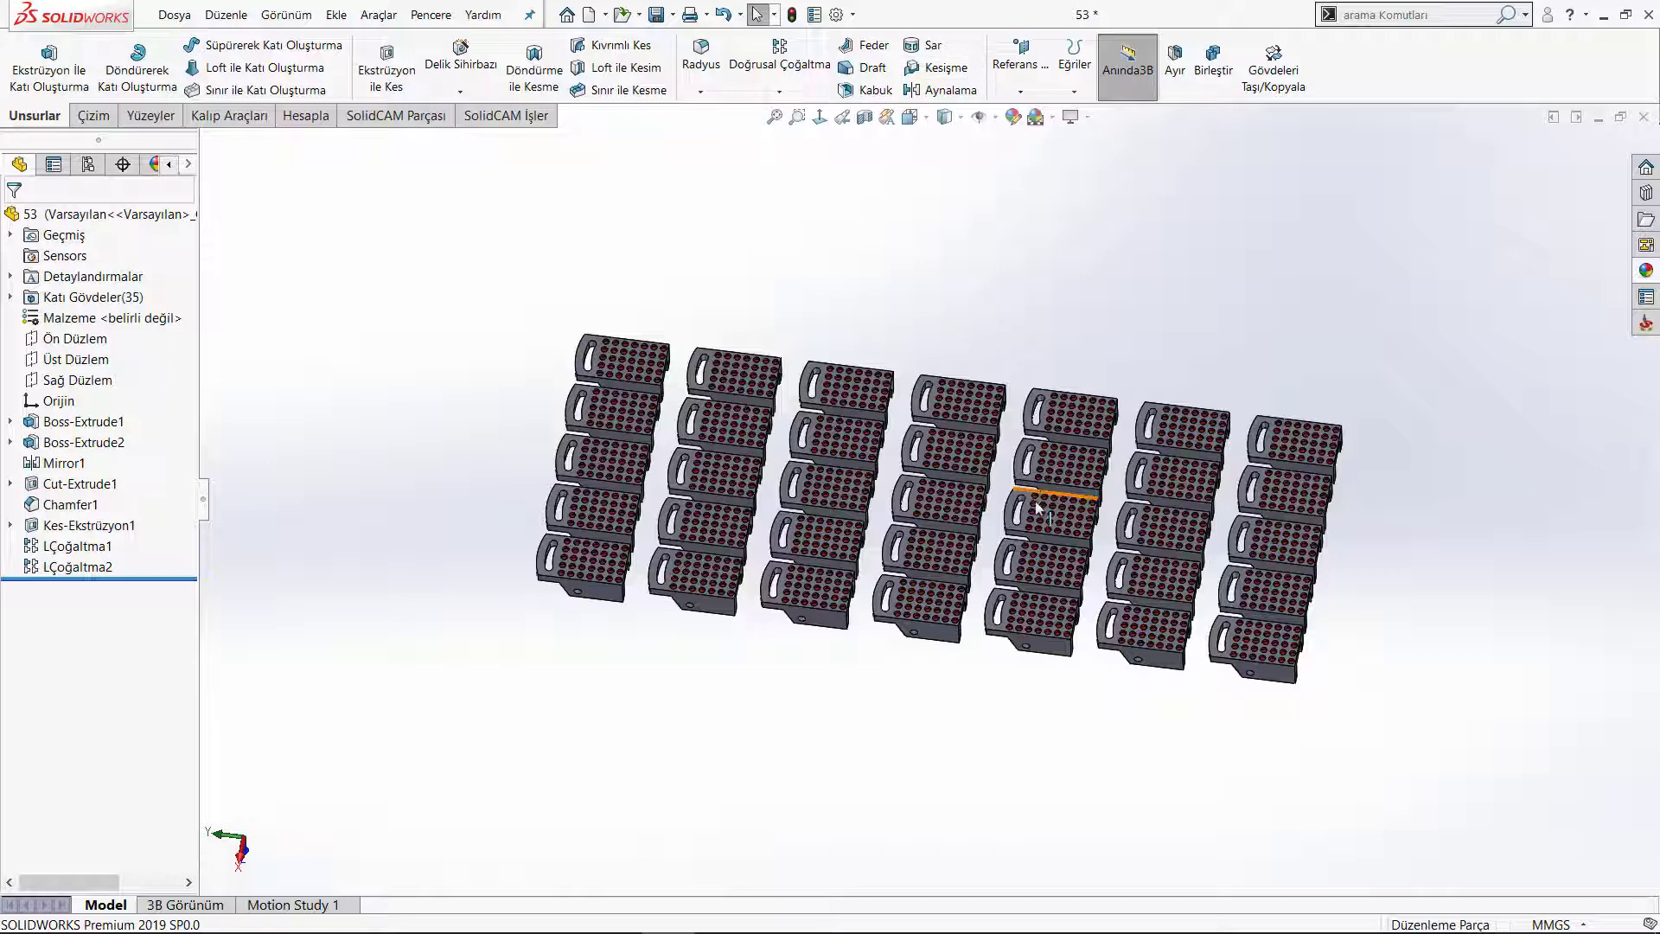
pyautogui.moveTo(1038, 506); pyautogui.dragTo(951, 484, button='middle')
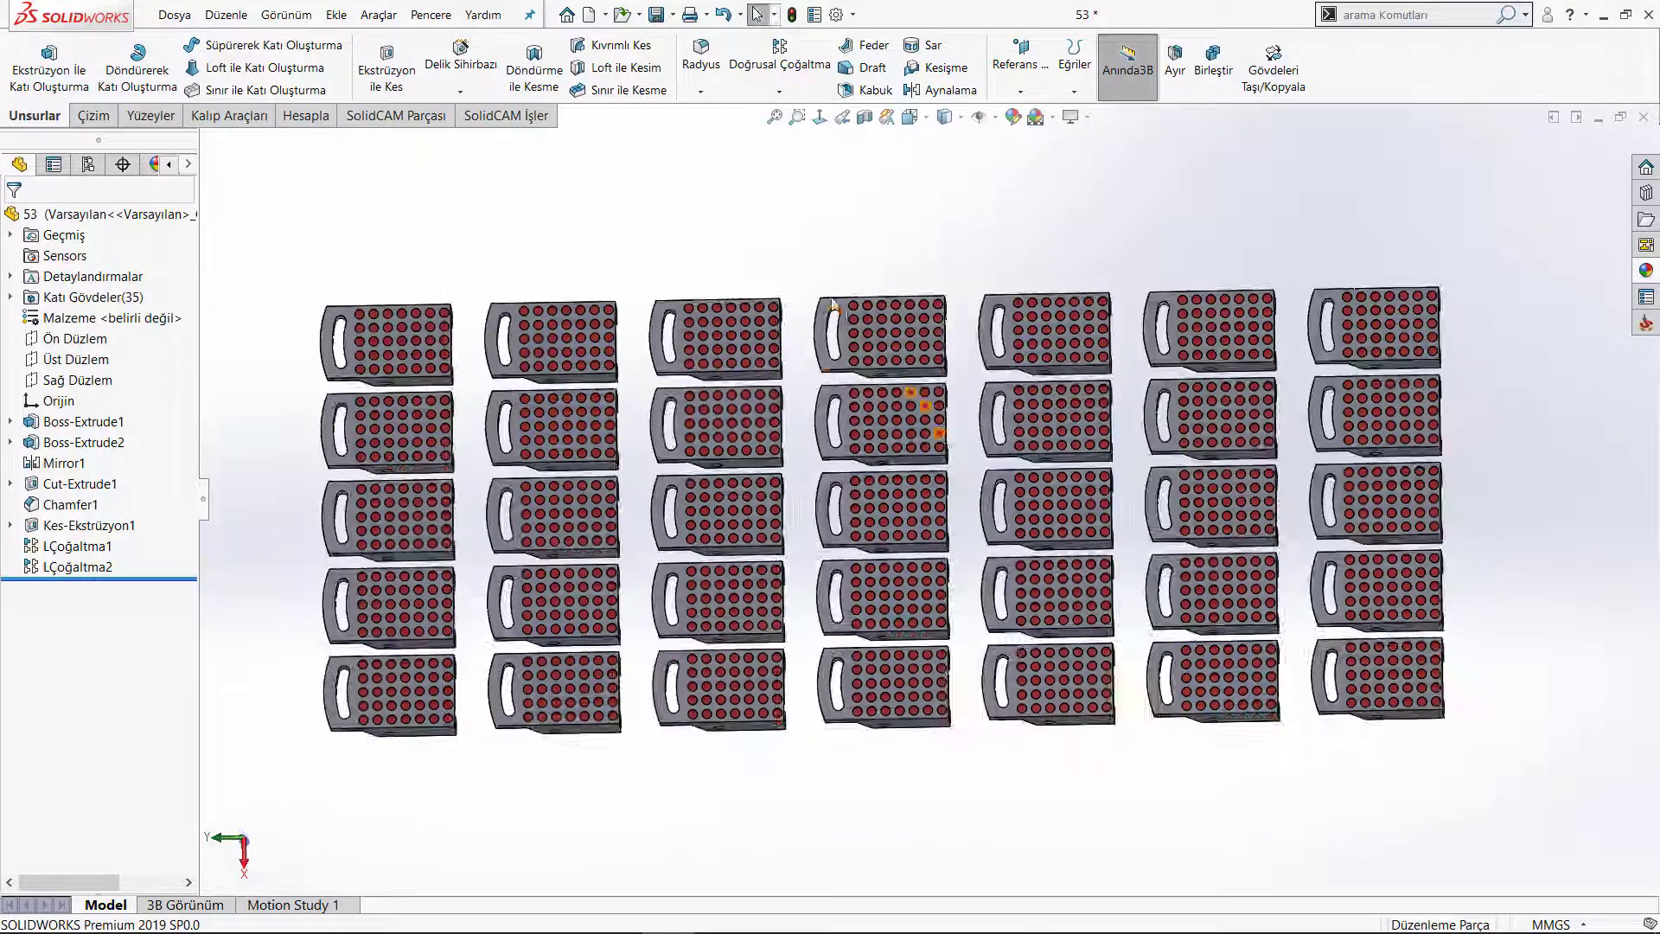
pyautogui.click(776, 118)
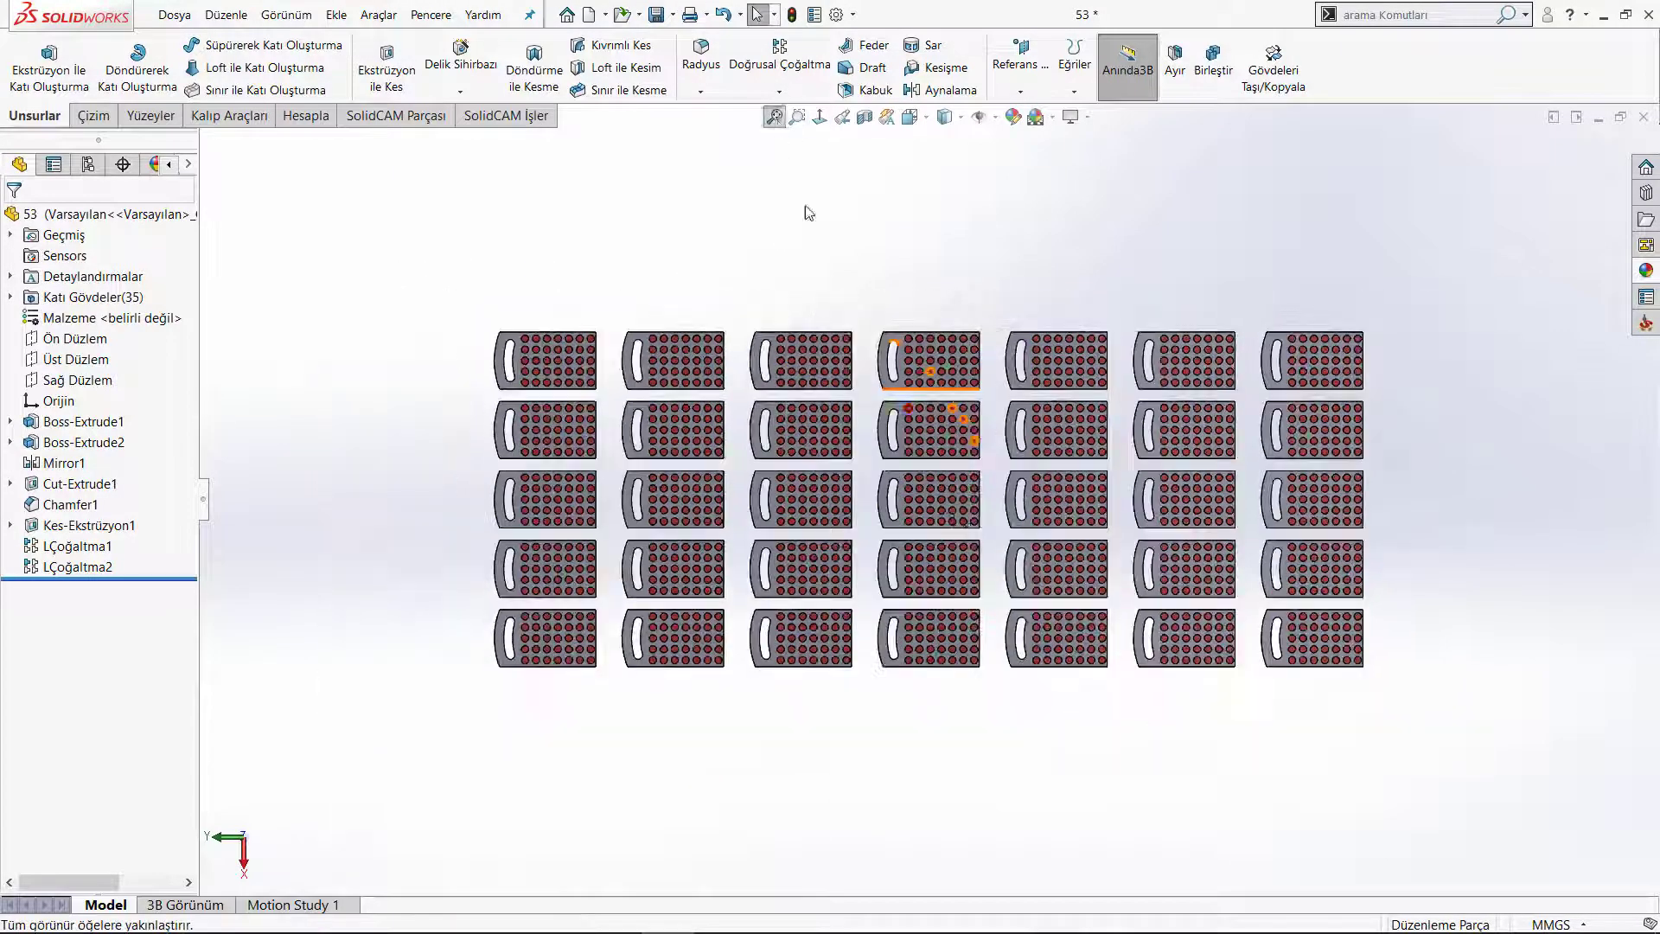
pyautogui.moveTo(994, 553)
pyautogui.mouseDown(button='middle')
pyautogui.moveTo(1055, 586)
pyautogui.moveTo(864, 268)
pyautogui.mouseUp(button='middle')
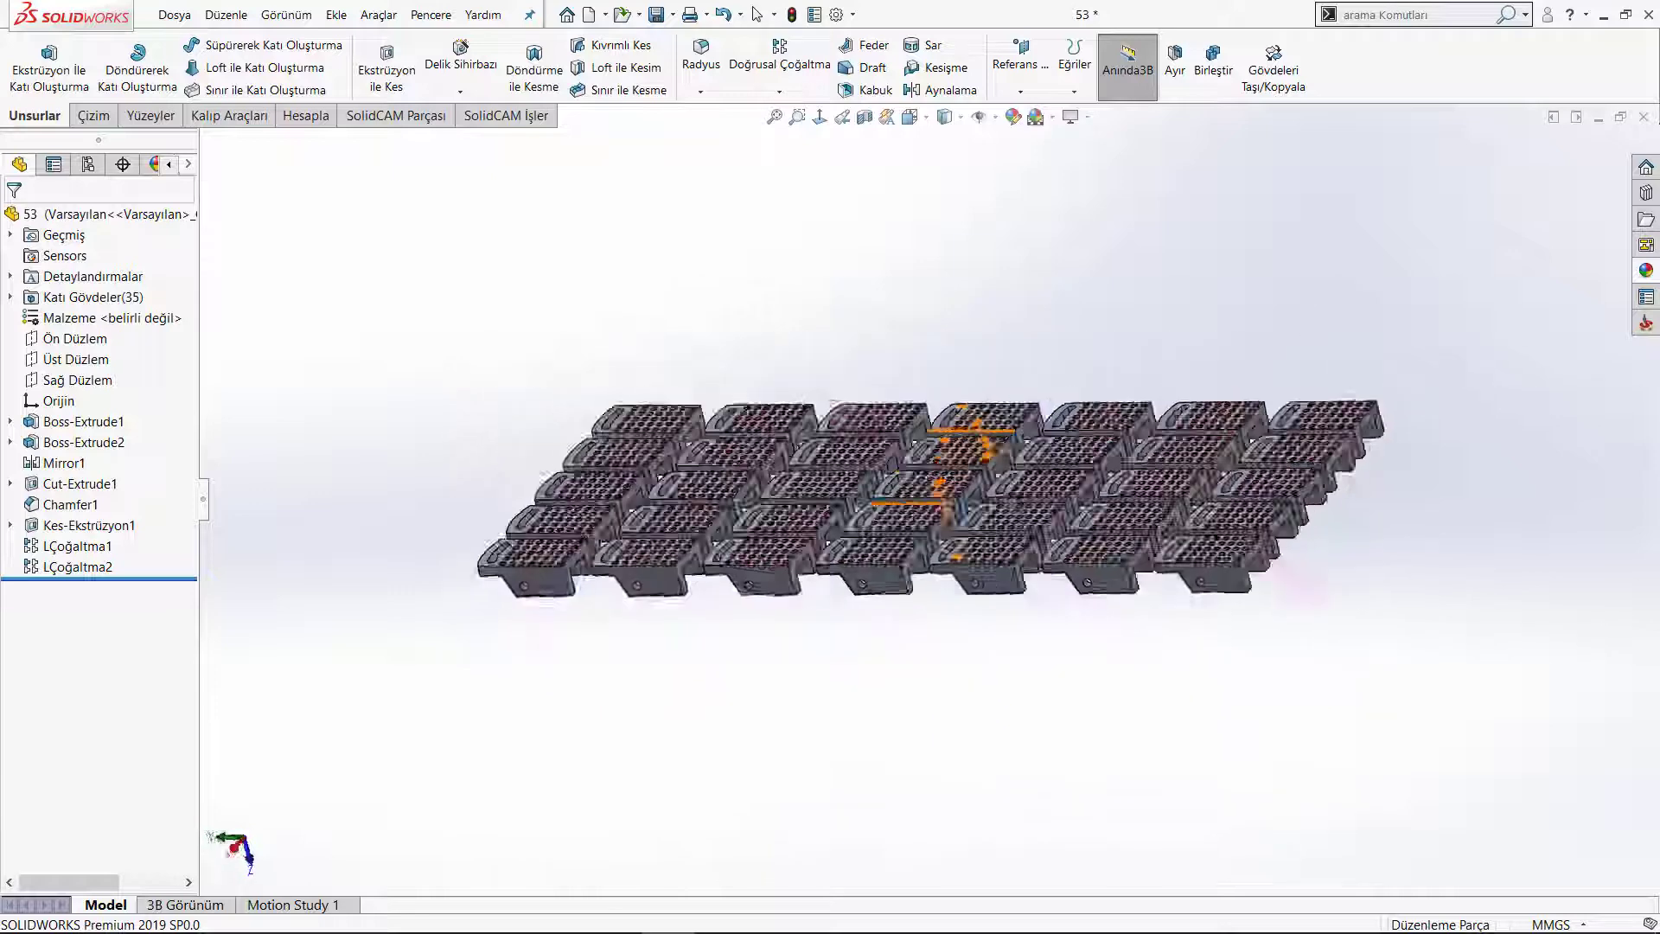